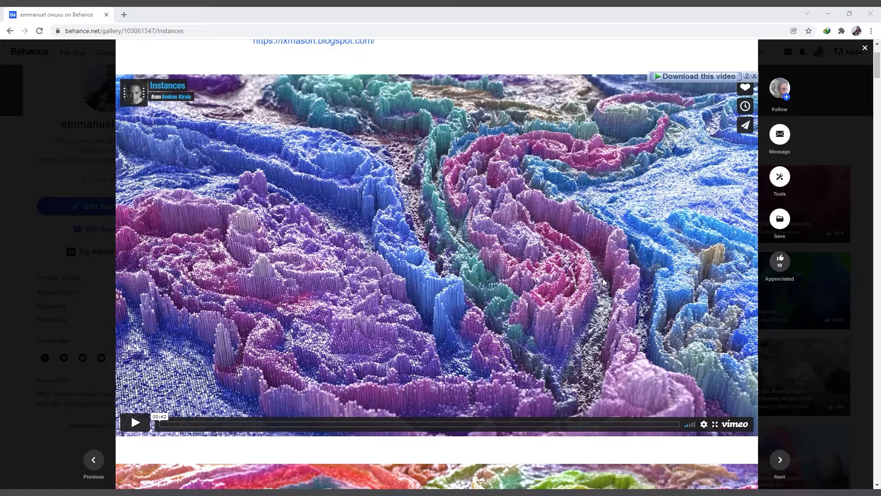
Step: Look through the renders in the Instances project on Behance as visual reference
{"action": "mouse_move", "coordinate": [780, 178]}
{"action": "scroll", "coordinate": [338, 265], "scroll_direction": "down", "scroll_amount": 7}
{"action": "scroll", "coordinate": [394, 310], "scroll_direction": "down", "scroll_amount": 12}
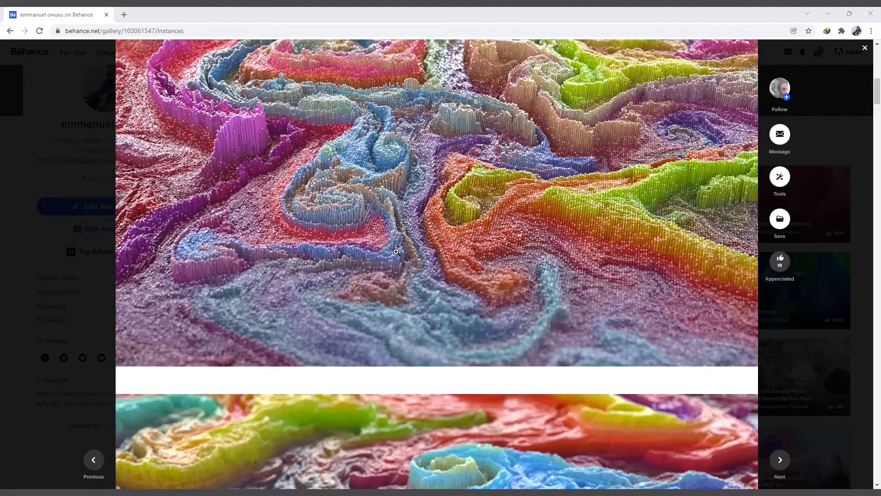
{"action": "scroll", "coordinate": [426, 242], "scroll_direction": "down", "scroll_amount": 5}
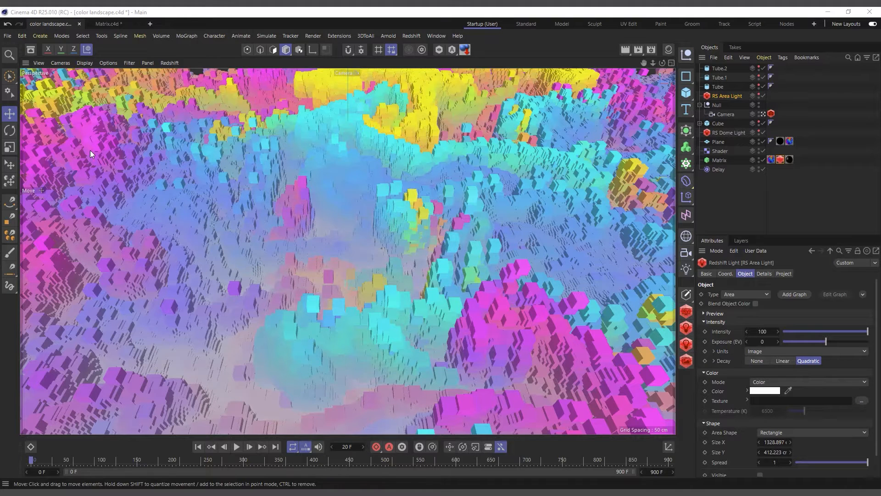
Step: Create a new empty project in Cinema 4D
{"action": "left_click", "coordinate": [8, 35]}
{"action": "left_click", "coordinate": [23, 51]}
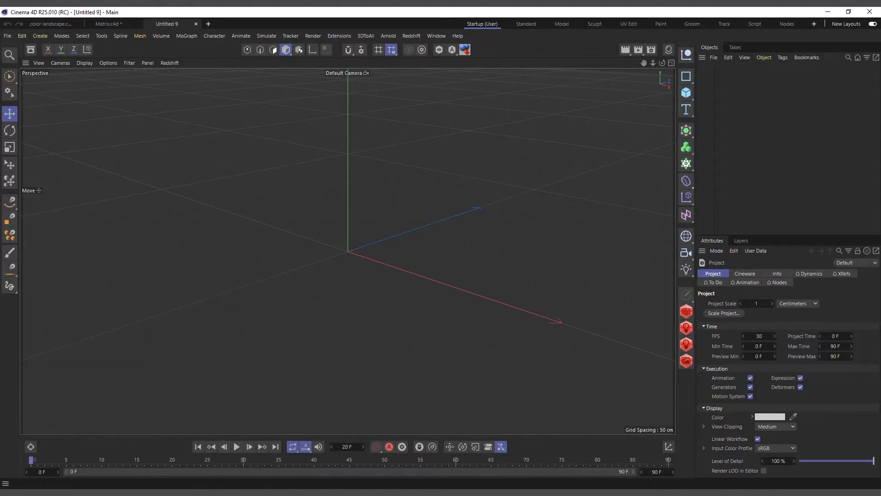
Step: Review the colour.mp4 video, the Behance project and the fluid art image results, and return to Cinema 4D
{"action": "key", "text": "alt+Tab"}
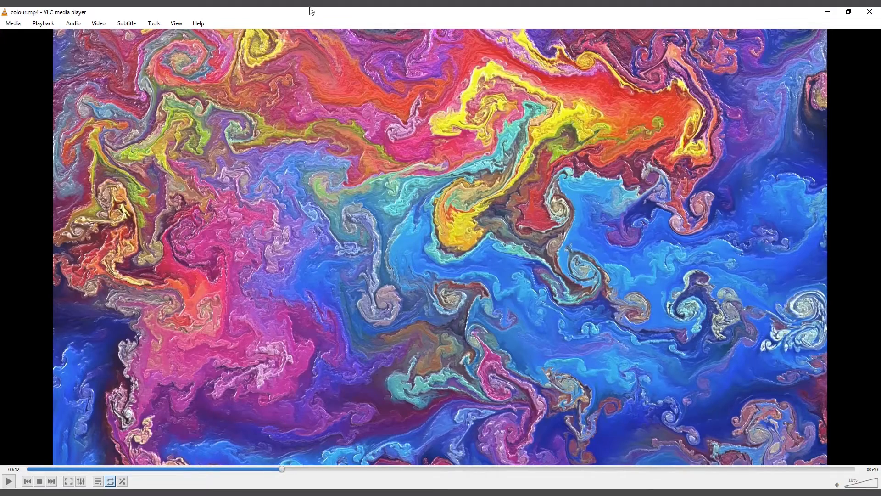
{"action": "key", "text": "alt+Tab"}
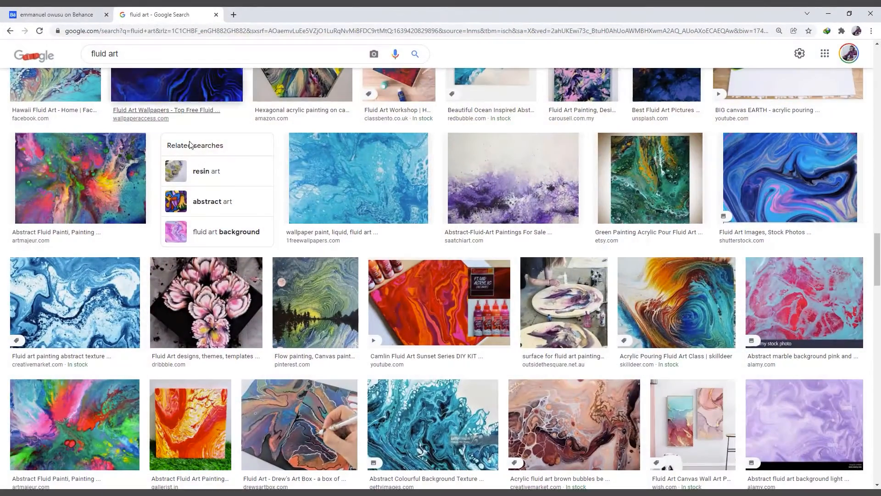
{"action": "left_click", "coordinate": [64, 15]}
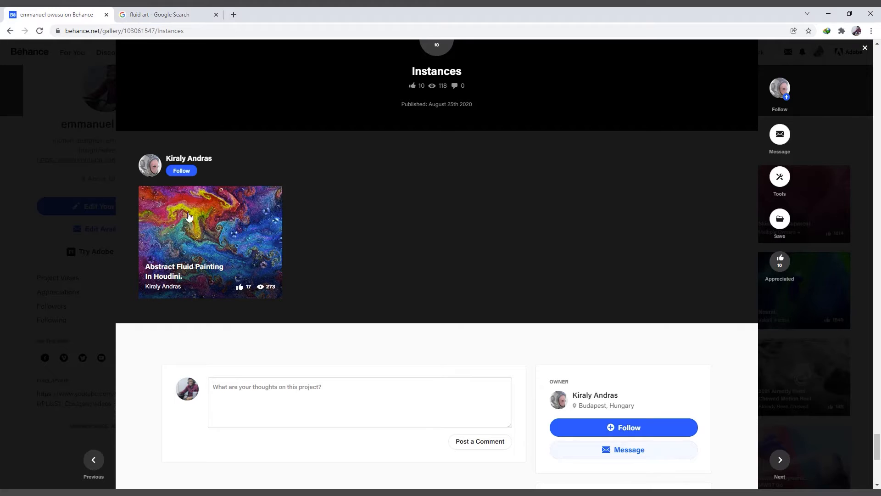
{"action": "left_click", "coordinate": [156, 15]}
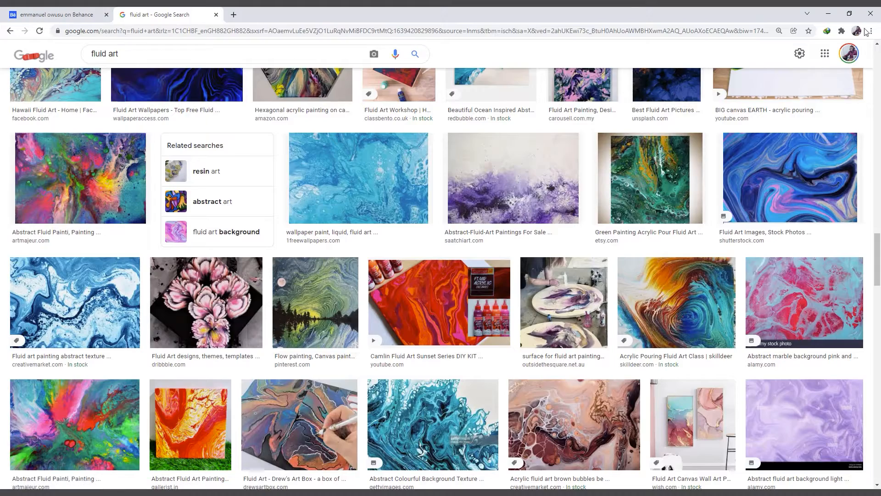
{"action": "scroll", "coordinate": [538, 366], "scroll_direction": "up", "scroll_amount": 15}
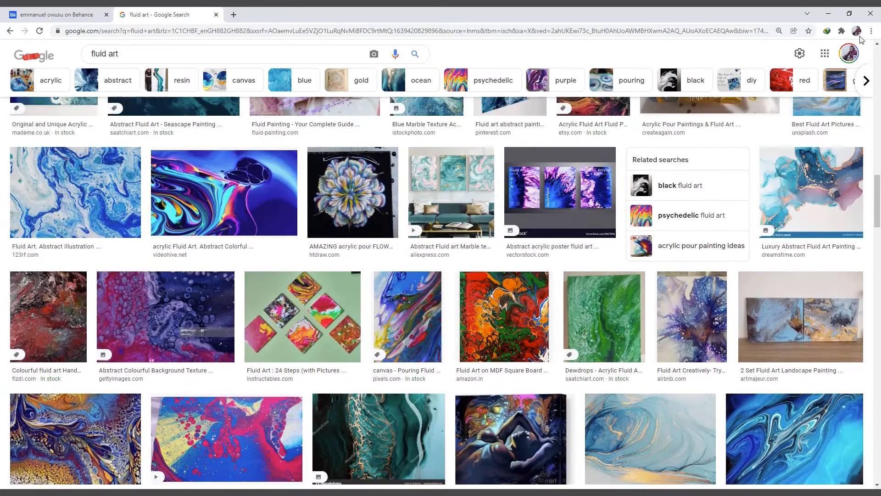
{"action": "left_click", "coordinate": [828, 14]}
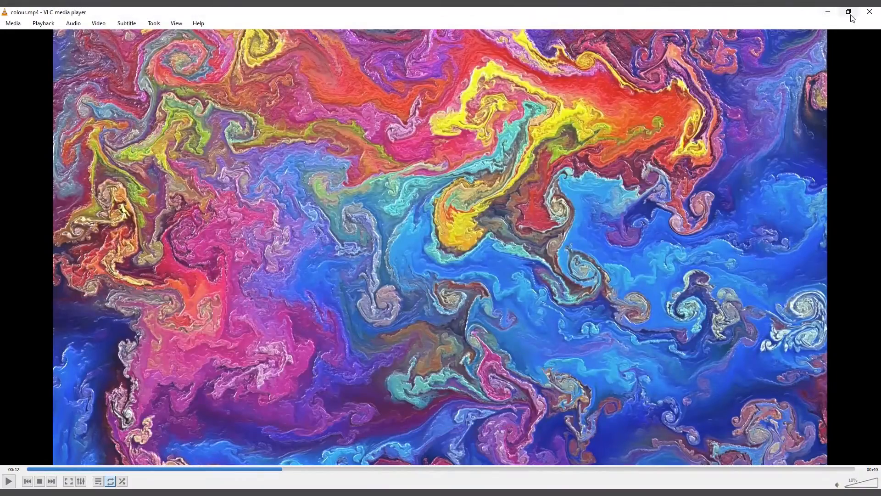
{"action": "left_click", "coordinate": [829, 14]}
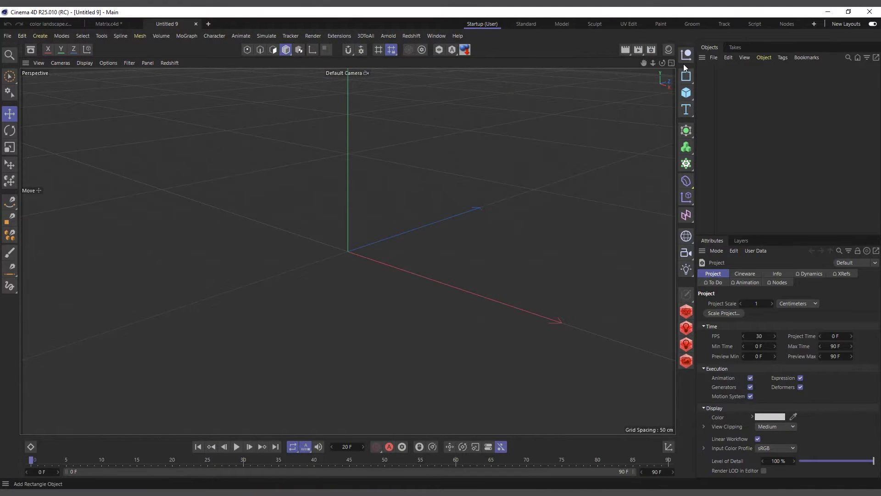
Step: Create a material from the Fluid Art on Vimeo.mp4 video, declining to copy the file to the project location
{"action": "left_click", "coordinate": [669, 49]}
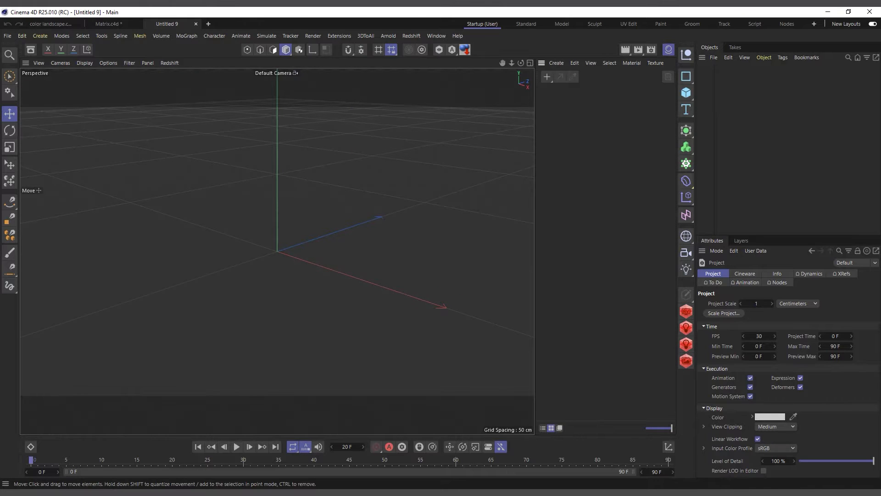
{"action": "left_click_drag", "start_coordinate": [734, 276], "coordinate": [596, 134]}
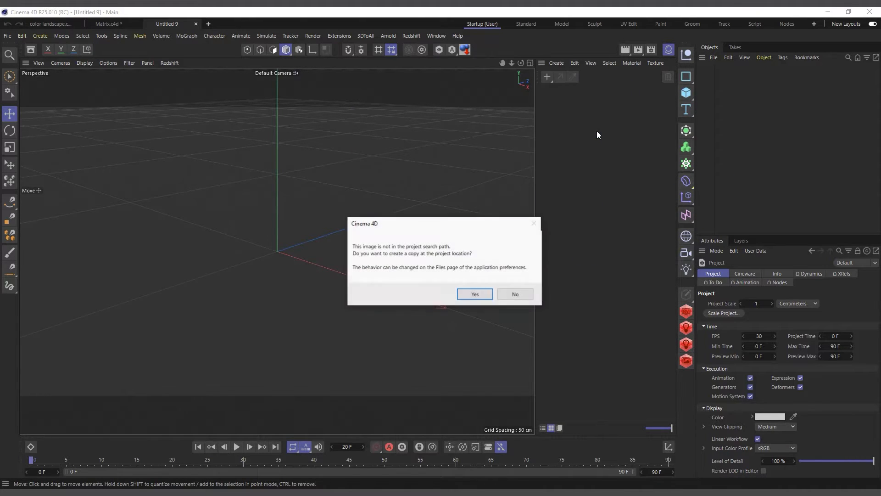
{"action": "left_click", "coordinate": [524, 296]}
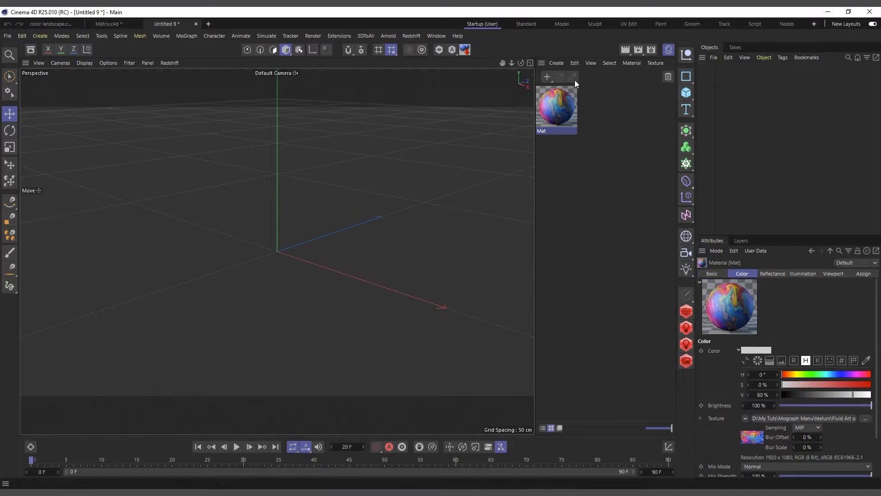
Step: Calculate the movie frame range and frame rate for the video in the material's color texture
{"action": "double_click", "coordinate": [566, 104]}
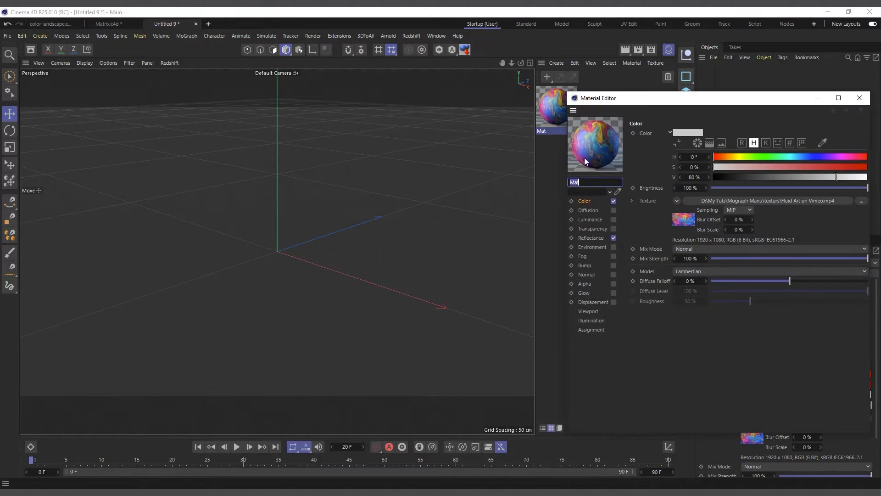
{"action": "left_click", "coordinate": [689, 225]}
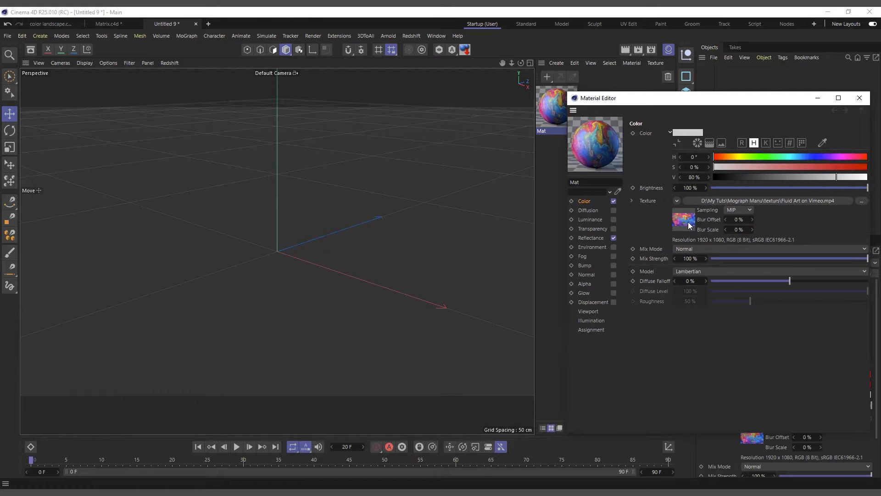
{"action": "left_click", "coordinate": [705, 120]}
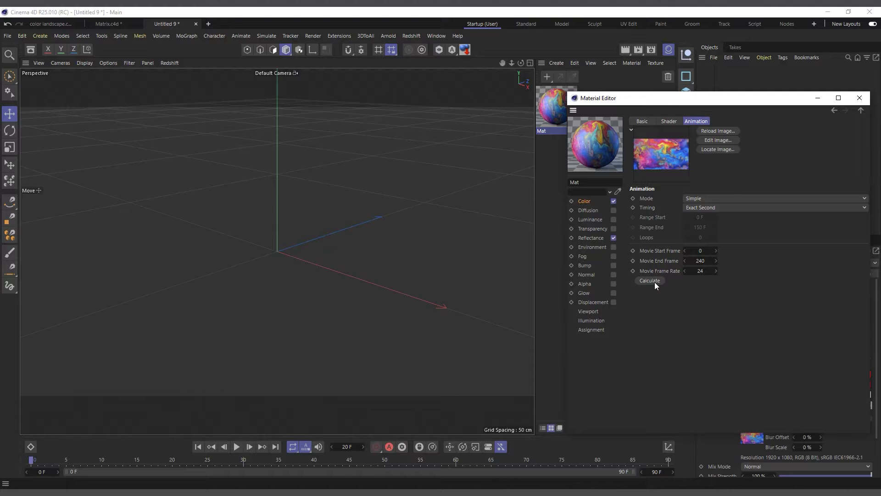
{"action": "left_click", "coordinate": [859, 97]}
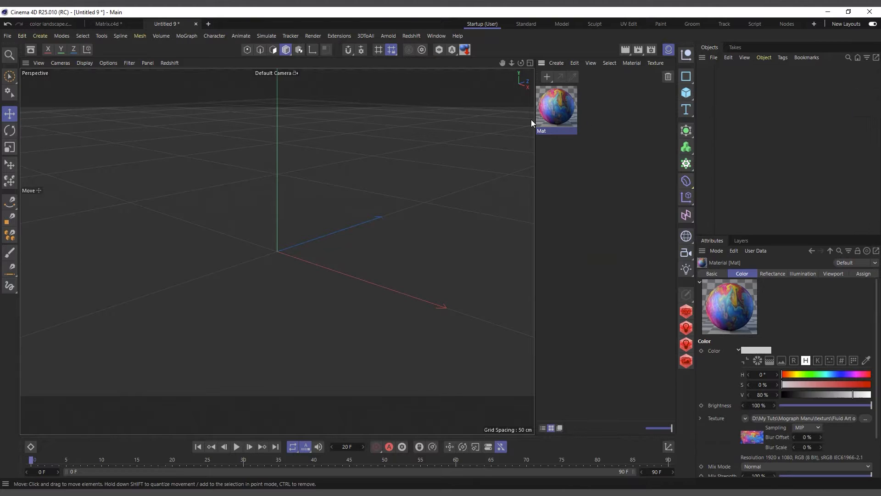
Step: Disable the Reflectance channel of the video material and hide the material list
{"action": "double_click", "coordinate": [558, 117]}
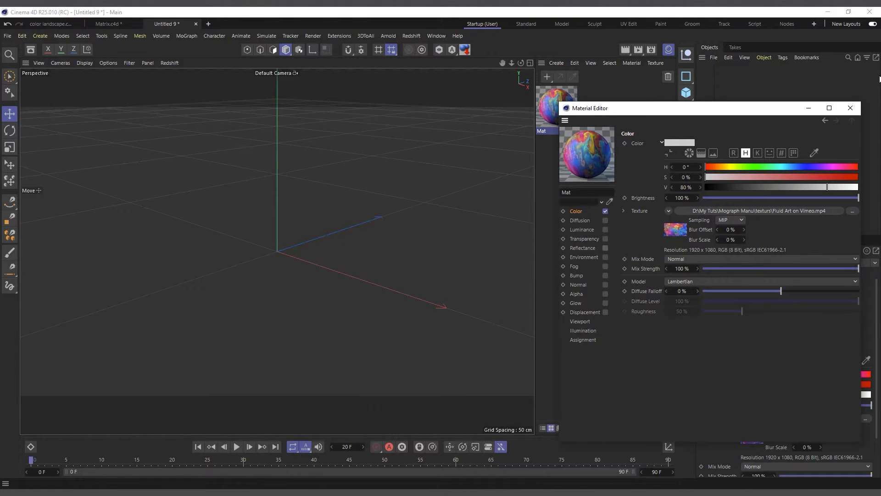
{"action": "left_click", "coordinate": [854, 111]}
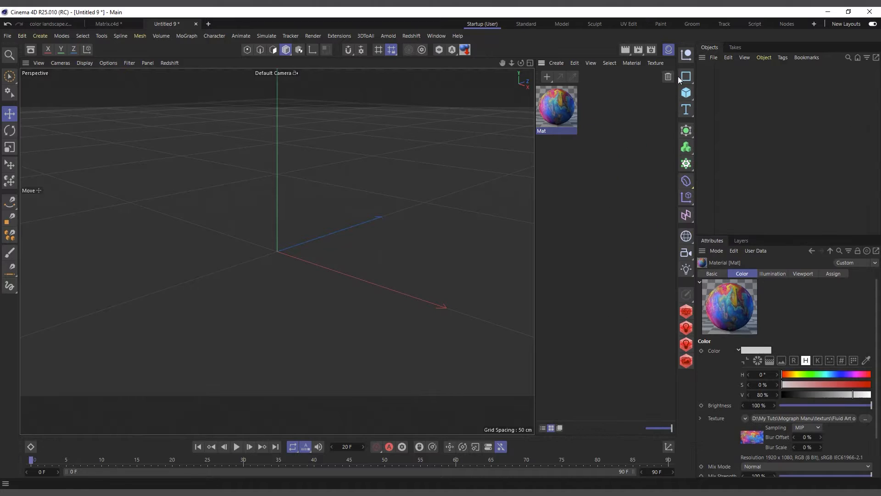
{"action": "left_click", "coordinate": [669, 49]}
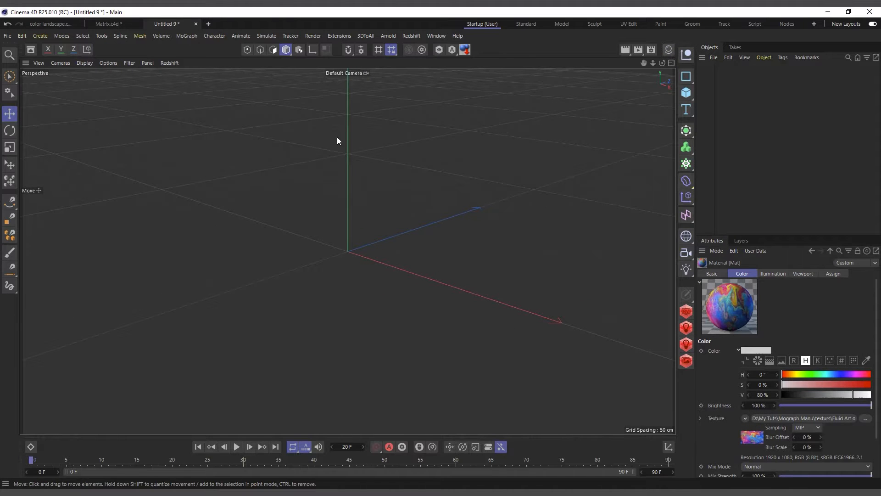
Step: Add a plane and set its width to 1600 cm and its height to 900 cm
{"action": "left_click", "coordinate": [687, 94]}
{"action": "left_click", "coordinate": [726, 124]}
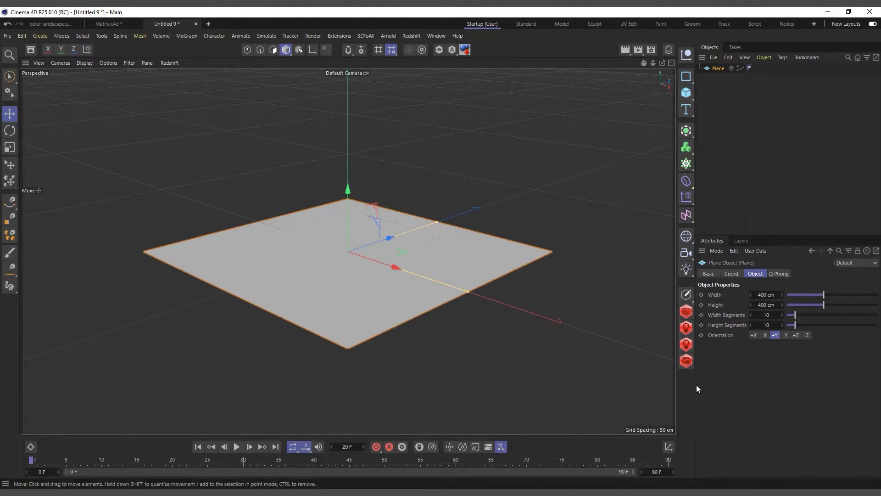
{"action": "double_click", "coordinate": [763, 294]}
{"action": "key", "text": "BackSpace"}
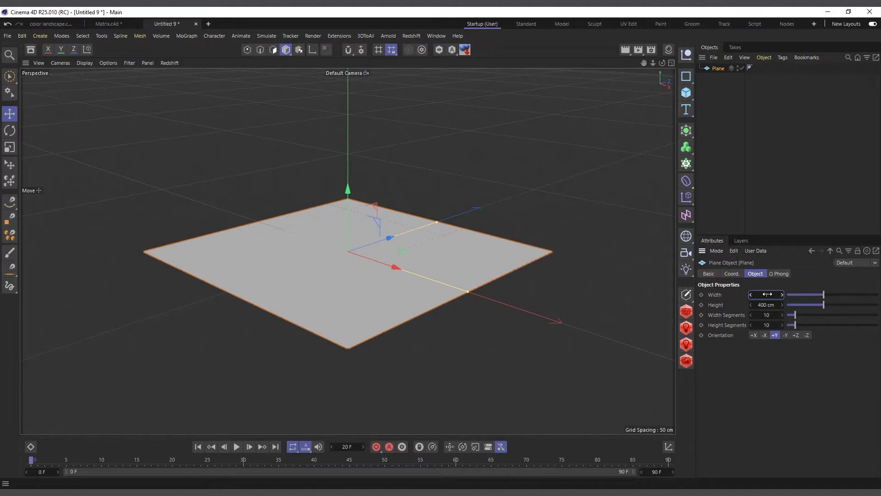
{"action": "type", "text": "1600"}
{"action": "double_click", "coordinate": [764, 305]}
{"action": "type", "text": "900"}
{"action": "key", "text": "Return"}
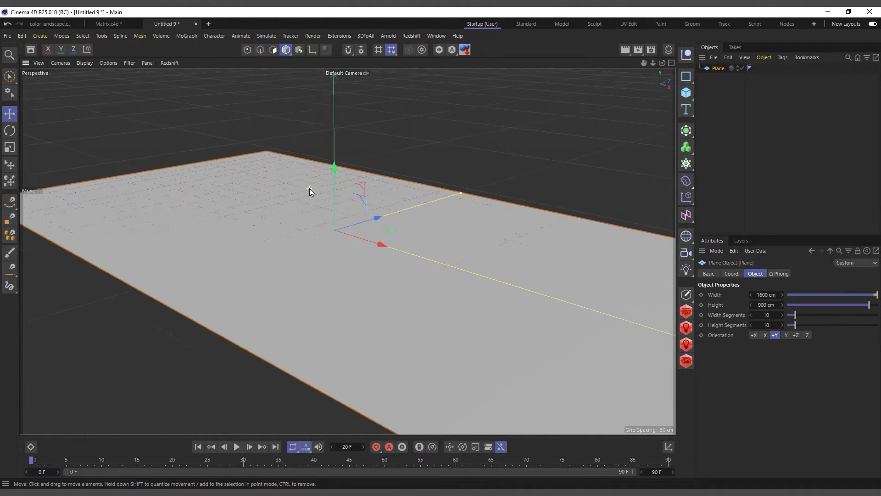
{"action": "key", "text": "h"}
Step: Apply the fluid art video material to the plane
{"action": "left_click", "coordinate": [668, 49]}
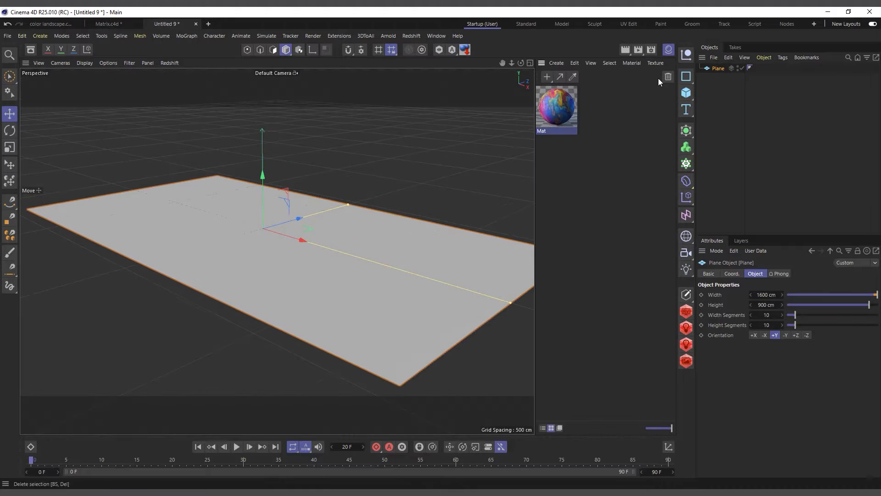
{"action": "left_click_drag", "start_coordinate": [556, 106], "coordinate": [719, 69]}
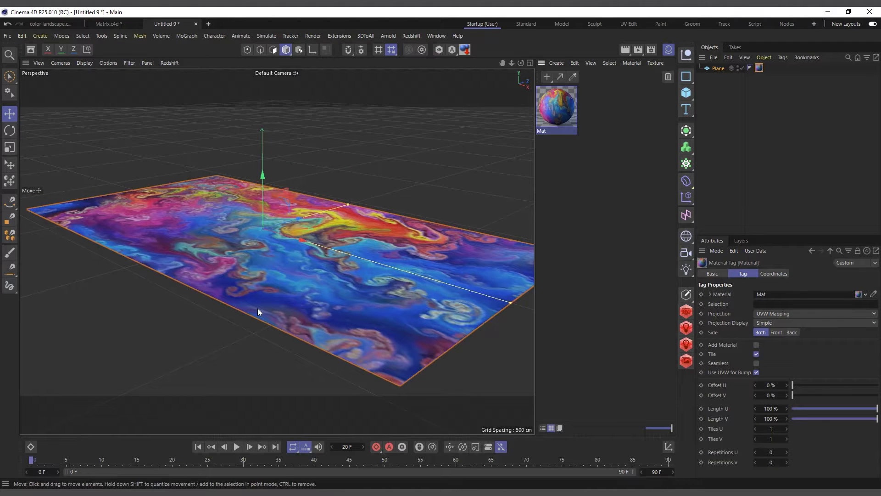
{"action": "scroll", "coordinate": [282, 260], "scroll_direction": "up", "scroll_amount": 2}
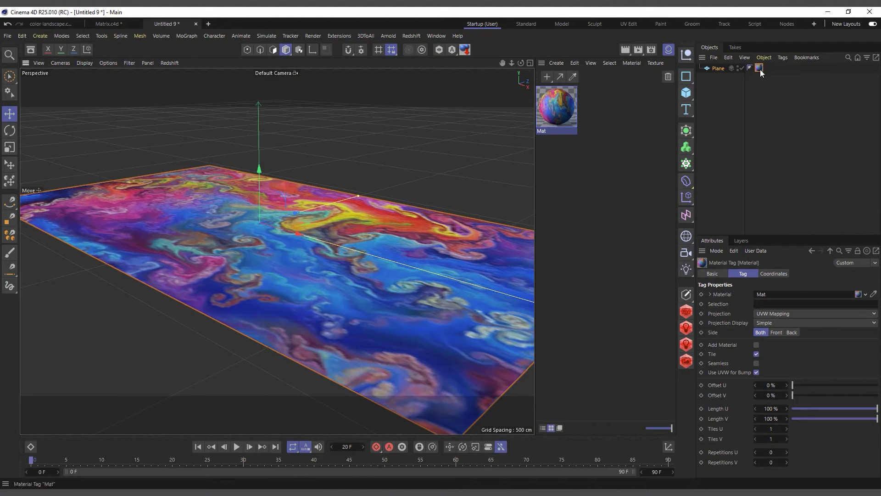
Step: Try Flat projection for the plane's material, rotating and scaling the texture to lie over the plane
{"action": "left_click", "coordinate": [770, 314]}
{"action": "left_click", "coordinate": [774, 342]}
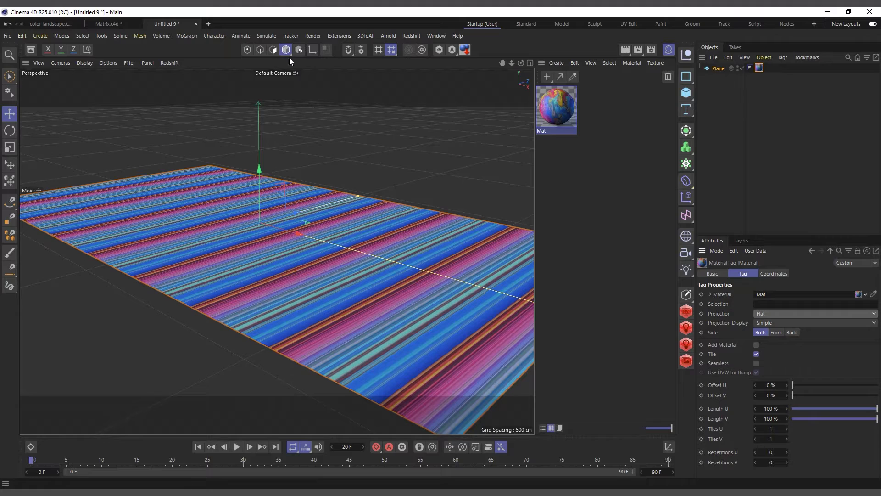
{"action": "left_click", "coordinate": [299, 50]}
{"action": "key", "text": "r"}
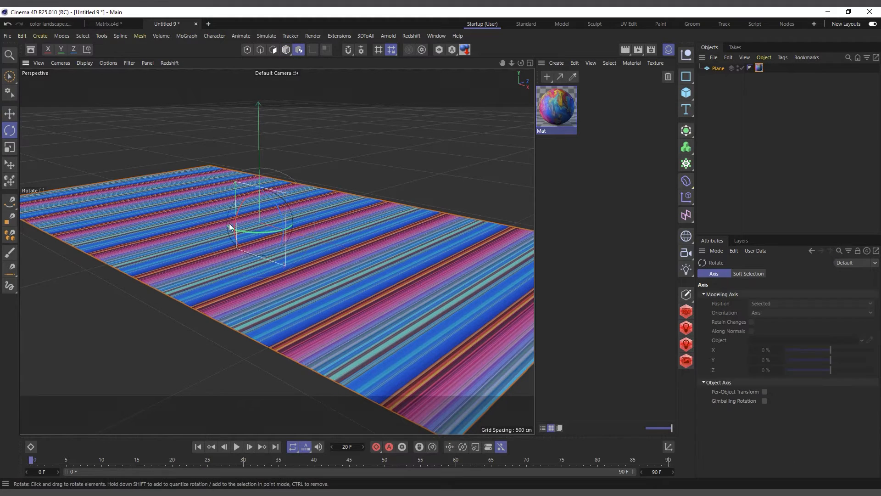
{"action": "left_click_drag", "start_coordinate": [239, 210], "coordinate": [271, 201]}
{"action": "key", "text": "t"}
{"action": "left_click_drag", "start_coordinate": [257, 240], "coordinate": [817, 140]}
{"action": "left_click_drag", "start_coordinate": [222, 245], "coordinate": [294, 232]}
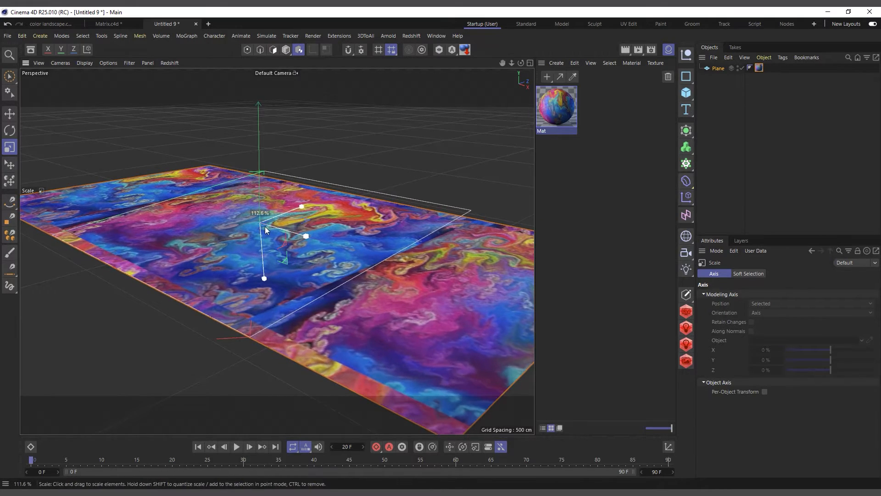
Step: Set the projection of the plane's material tag back to UVW Mapping
{"action": "left_click", "coordinate": [759, 68]}
{"action": "left_click", "coordinate": [781, 316]}
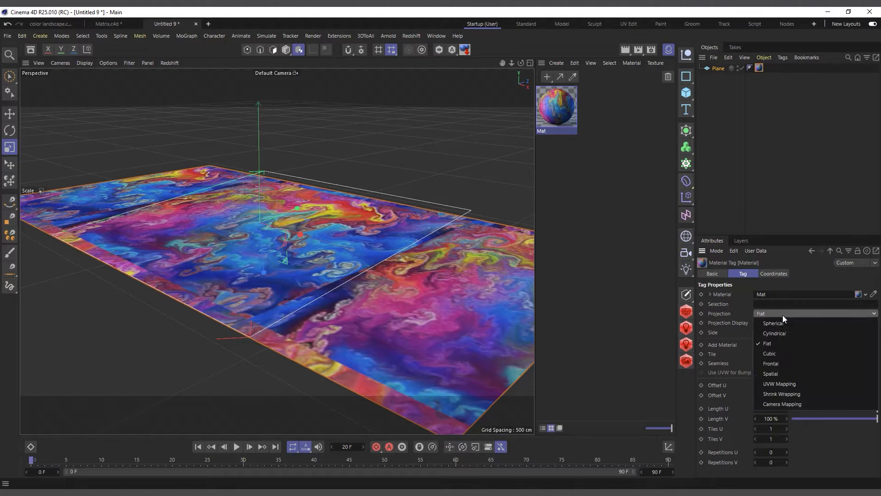
{"action": "left_click", "coordinate": [780, 384]}
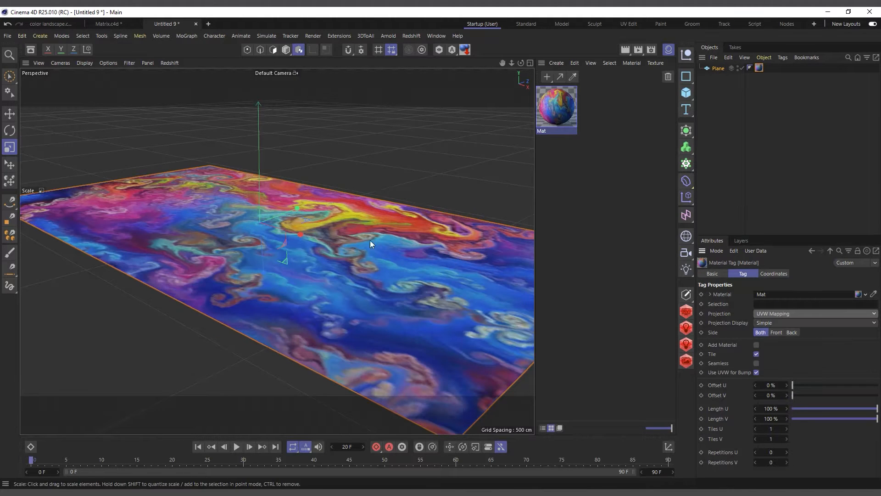
Step: Add a MoGraph Matrix object to the scene
{"action": "left_click_drag", "start_coordinate": [520, 63], "coordinate": [530, 64]}
{"action": "left_click_drag", "start_coordinate": [284, 226], "coordinate": [288, 211], "text": "alt"}
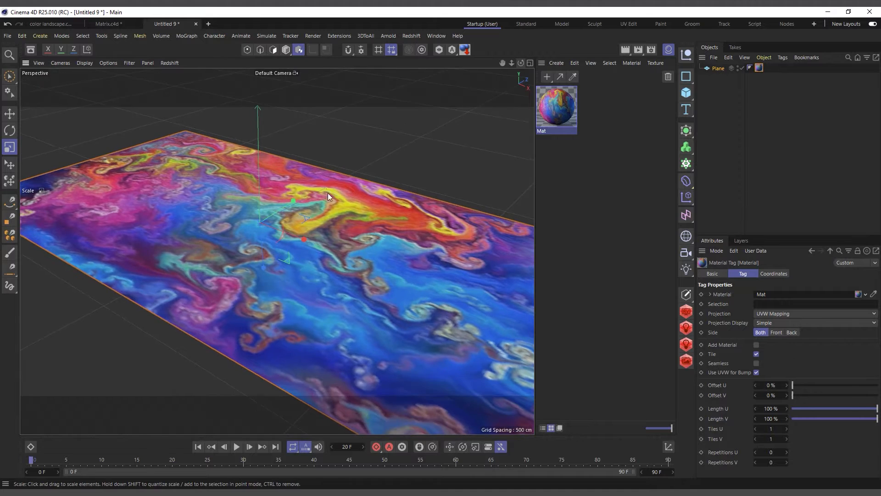
{"action": "scroll", "coordinate": [287, 211], "scroll_direction": "down", "scroll_amount": 3}
{"action": "scroll", "coordinate": [292, 134], "scroll_direction": "up", "scroll_amount": 2}
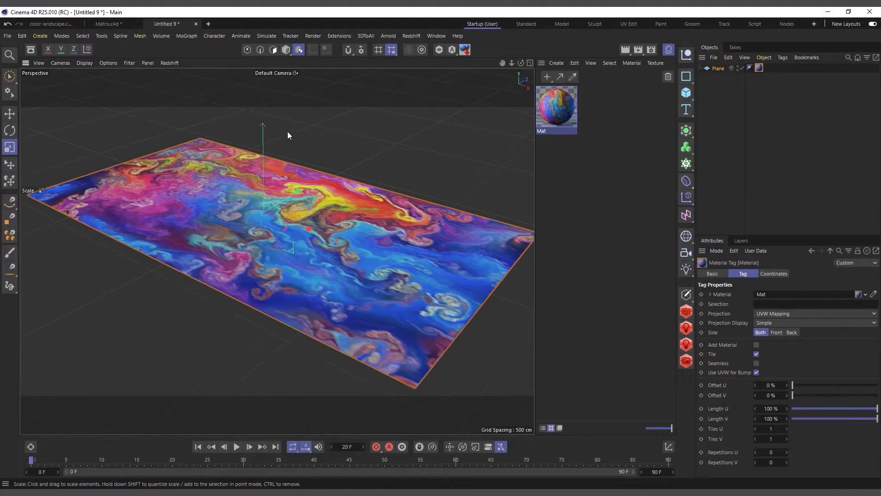
{"action": "left_click", "coordinate": [181, 36]}
{"action": "mouse_move", "coordinate": [189, 53]}
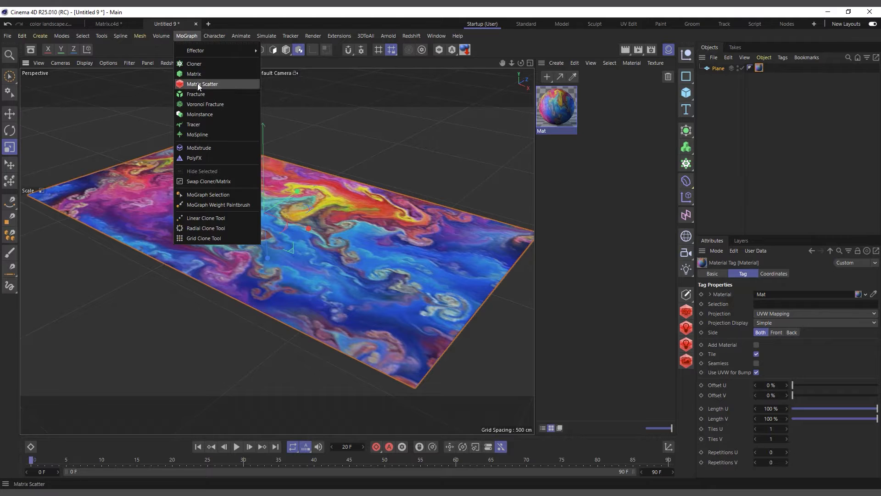
{"action": "left_click", "coordinate": [199, 76]}
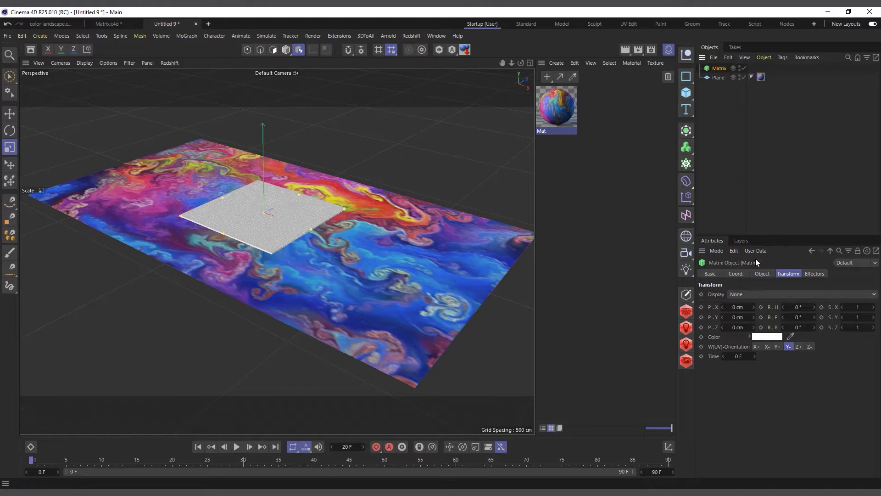
Step: Set the Matrix grid count to 160 × 1 × 90 and switch its size mode to Endpoint
{"action": "left_click", "coordinate": [766, 274]}
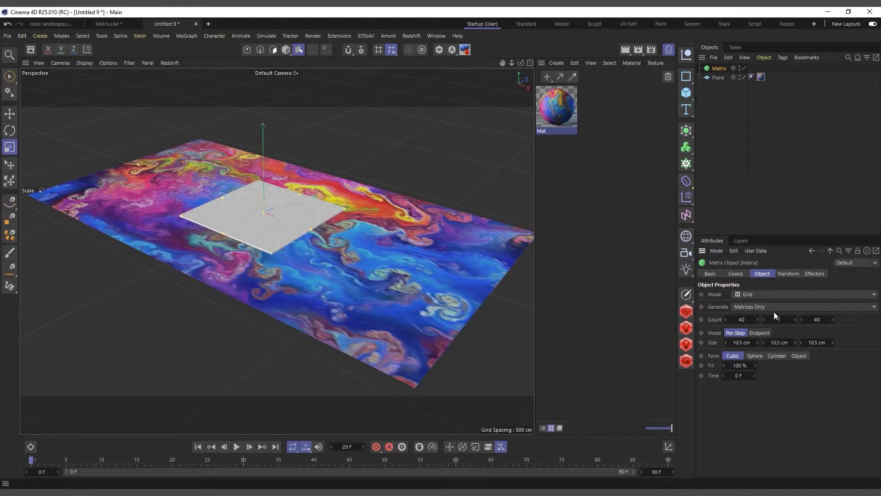
{"action": "left_click", "coordinate": [742, 320]}
{"action": "key", "text": "BackSpace"}
{"action": "type", "text": "160"}
{"action": "left_click", "coordinate": [811, 320]}
{"action": "type", "text": "90"}
{"action": "key", "text": "Return"}
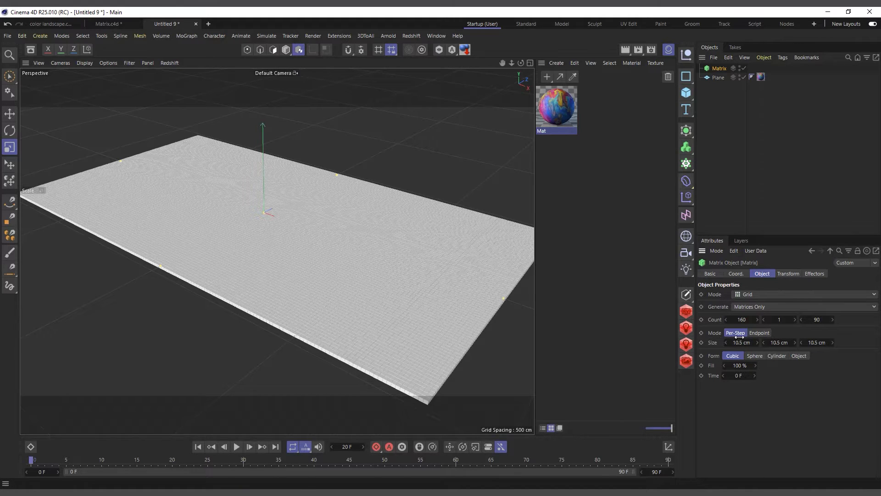
{"action": "left_click", "coordinate": [763, 333]}
Step: Add a MoGraph Shader effector acting on the Matrix
{"action": "left_click", "coordinate": [195, 36]}
{"action": "mouse_move", "coordinate": [193, 51]}
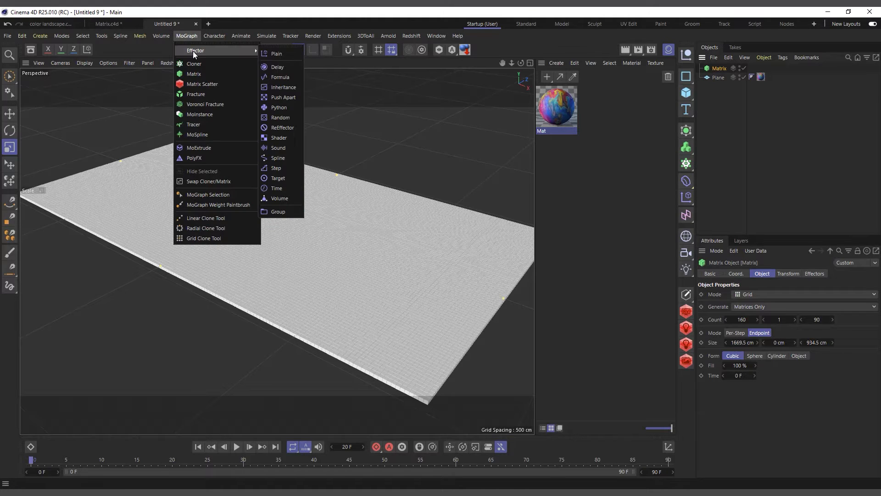
{"action": "left_click", "coordinate": [285, 138]}
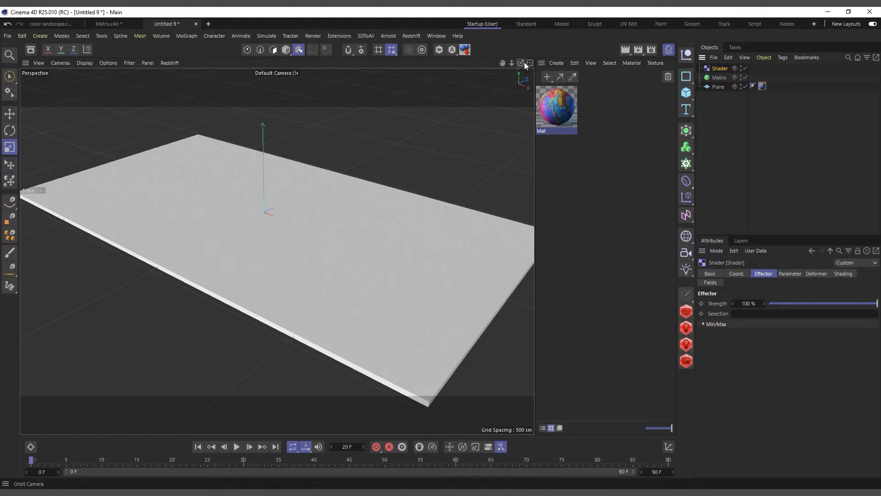
Step: Turn off Scale on the Shader effector and enable Position with a P.Y offset of 40 cm
{"action": "left_click_drag", "start_coordinate": [521, 62], "coordinate": [528, 63]}
{"action": "left_click_drag", "start_coordinate": [306, 166], "coordinate": [311, 164], "text": "alt"}
{"action": "scroll", "coordinate": [311, 164], "scroll_direction": "up", "scroll_amount": 1}
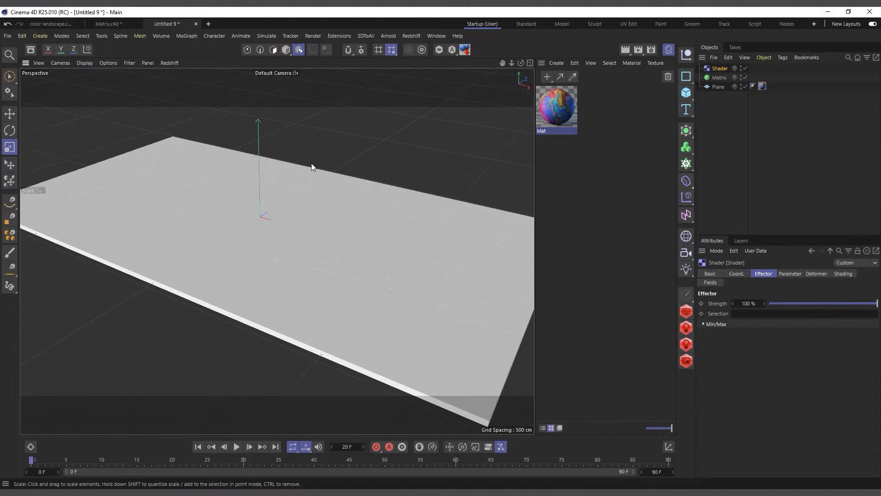
{"action": "mouse_move", "coordinate": [520, 63]}
{"action": "left_mouse_down"}
{"action": "mouse_move", "coordinate": [513, 64]}
{"action": "mouse_move", "coordinate": [520, 65]}
{"action": "left_mouse_up"}
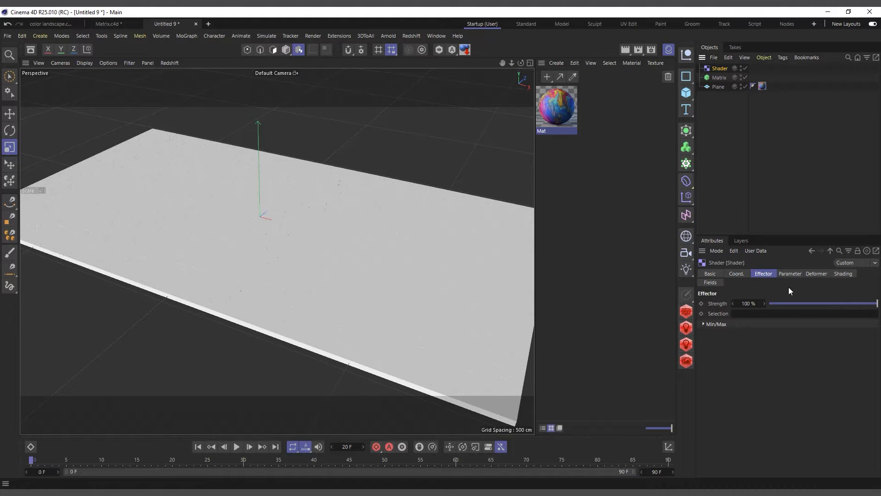
{"action": "left_click", "coordinate": [789, 273]}
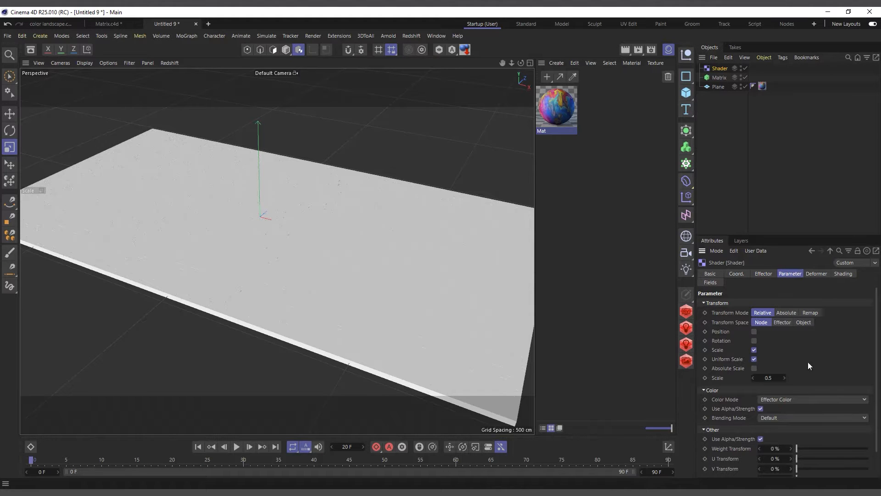
{"action": "left_click", "coordinate": [754, 349]}
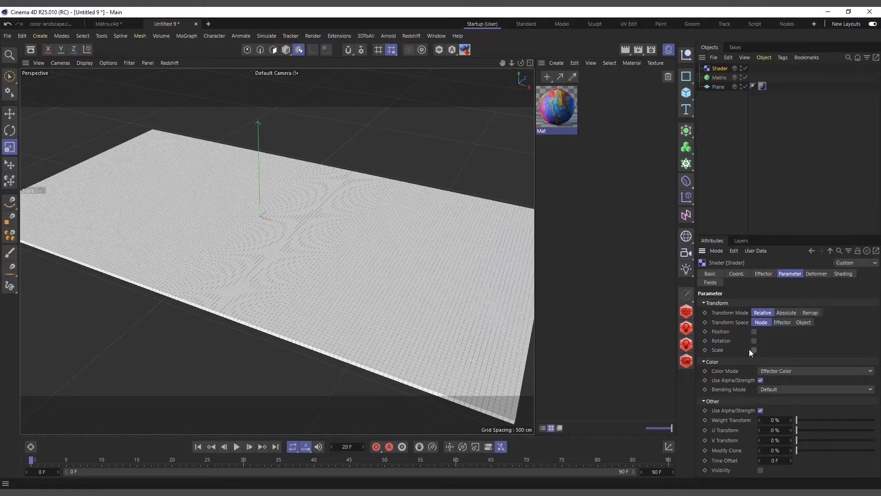
{"action": "left_click", "coordinate": [753, 331]}
{"action": "double_click", "coordinate": [769, 351]}
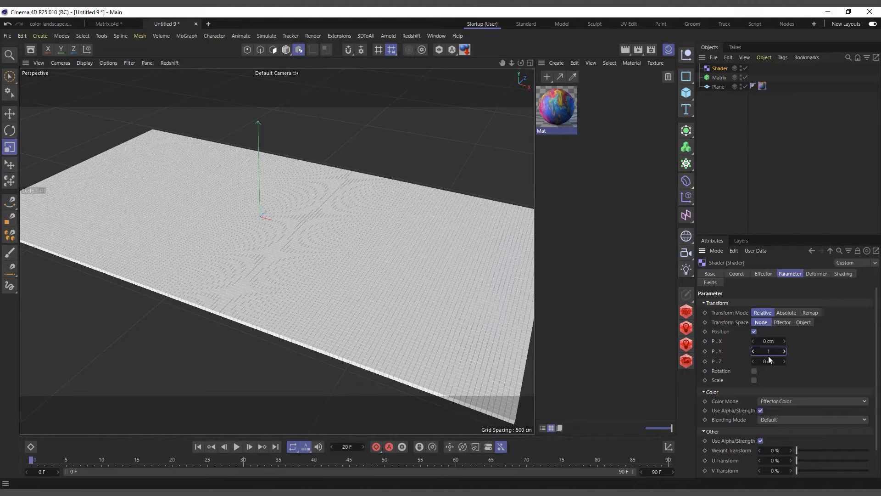
{"action": "type", "text": "40"}
{"action": "key", "text": "Return"}
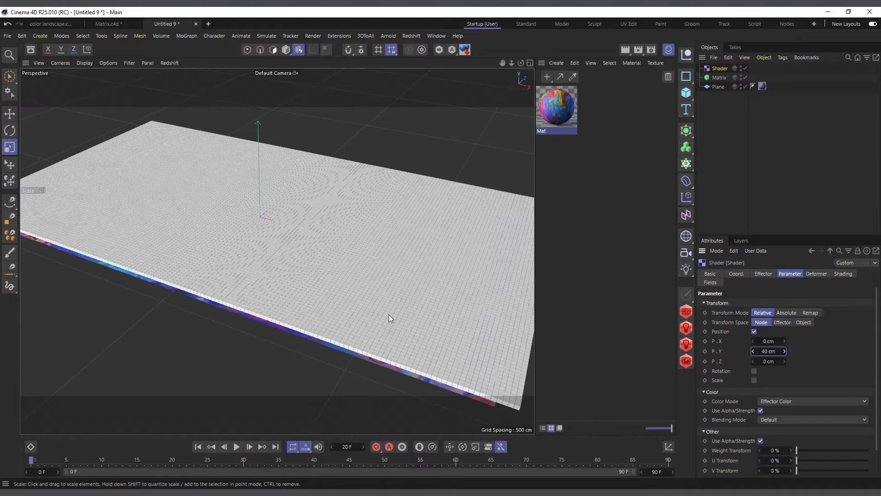
Step: Set the Shader effector's shading channel to Color and link it to the plane's material tag
{"action": "mouse_move", "coordinate": [521, 62]}
{"action": "left_mouse_down"}
{"action": "mouse_move", "coordinate": [521, 51]}
{"action": "mouse_move", "coordinate": [523, 59]}
{"action": "left_mouse_up"}
{"action": "left_click_drag", "start_coordinate": [472, 274], "coordinate": [435, 275], "text": "alt"}
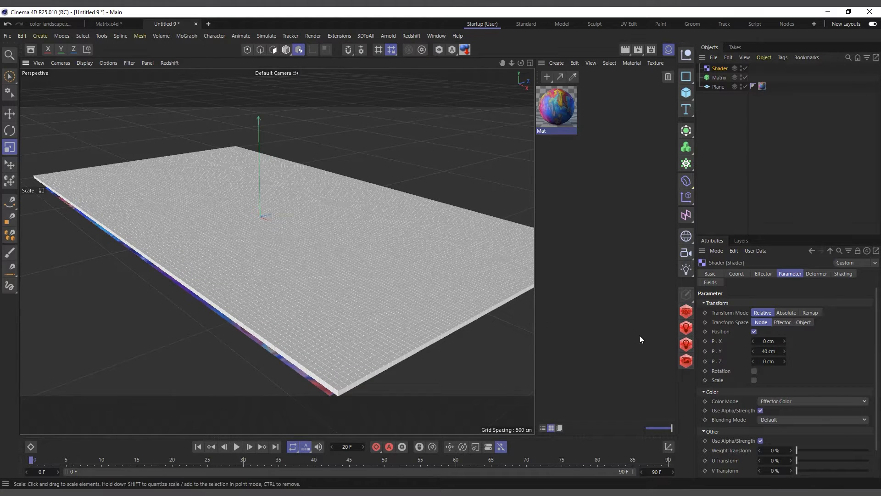
{"action": "left_click", "coordinate": [849, 274]}
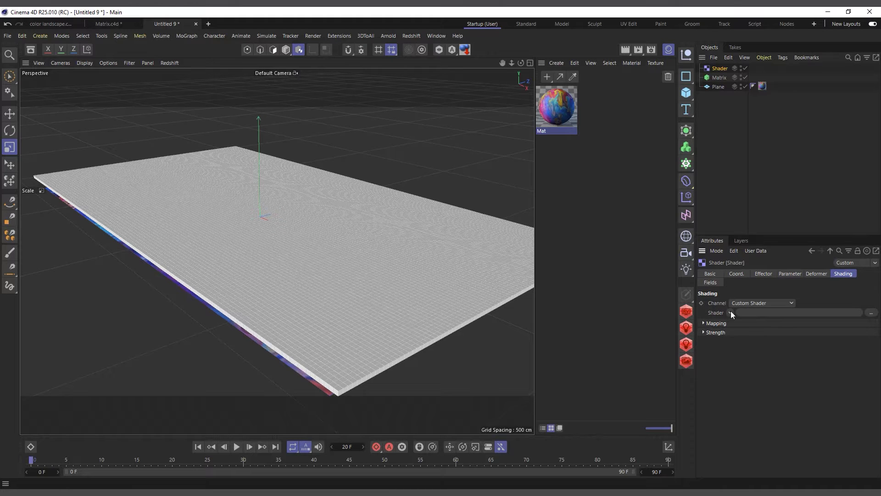
{"action": "left_click", "coordinate": [739, 301]}
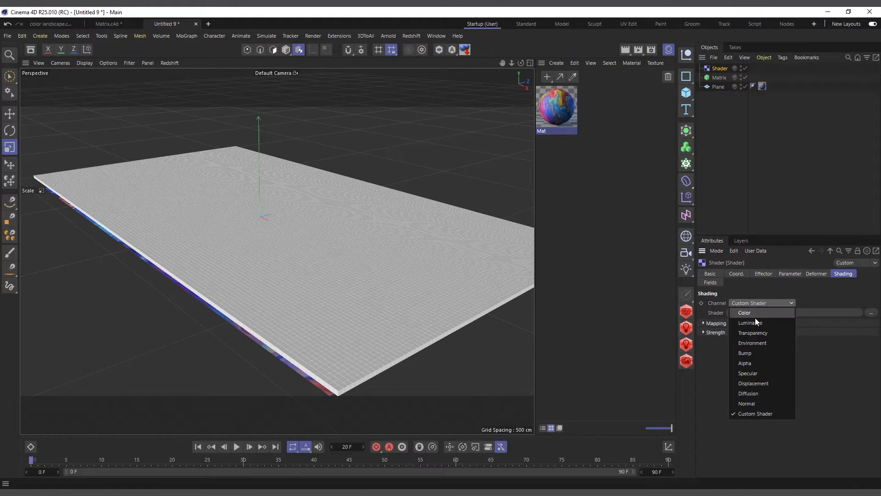
{"action": "left_click", "coordinate": [757, 314]}
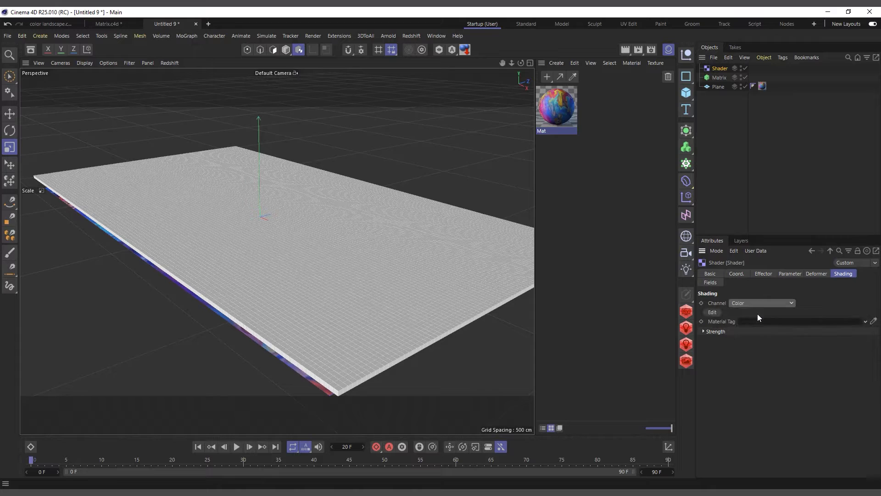
{"action": "left_click", "coordinate": [873, 321]}
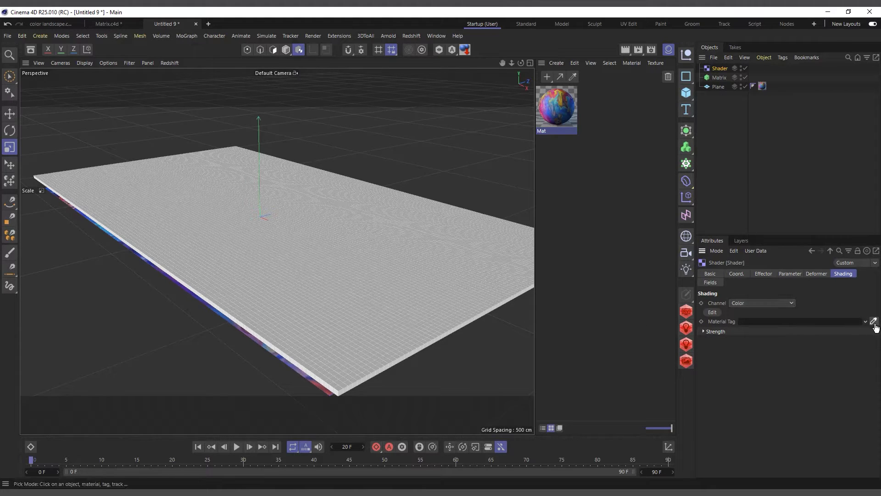
{"action": "left_click", "coordinate": [762, 87]}
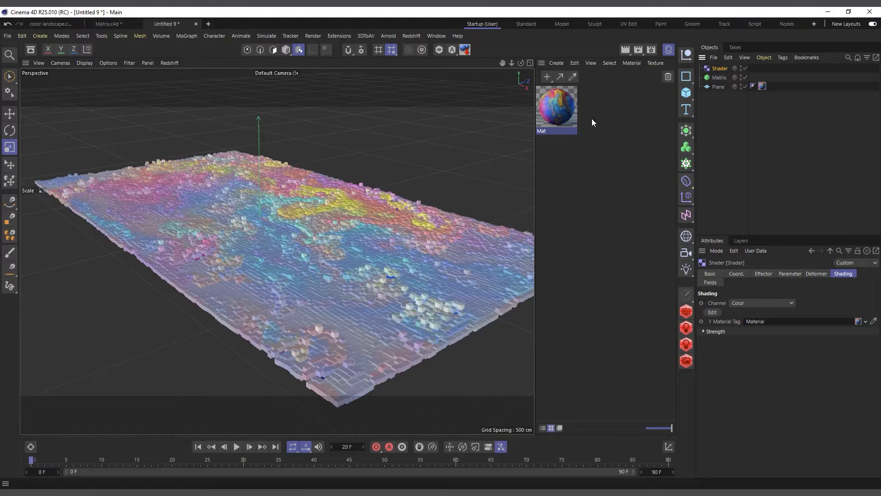
Step: Open the fluid art material for editing and save the project as Fluid art
{"action": "left_click_drag", "start_coordinate": [520, 62], "coordinate": [315, 274]}
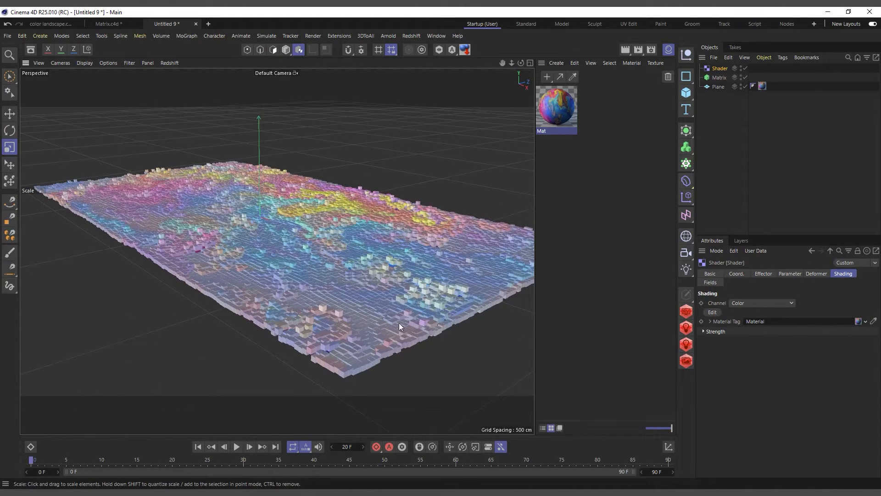
{"action": "scroll", "coordinate": [392, 263], "scroll_direction": "up", "scroll_amount": 1}
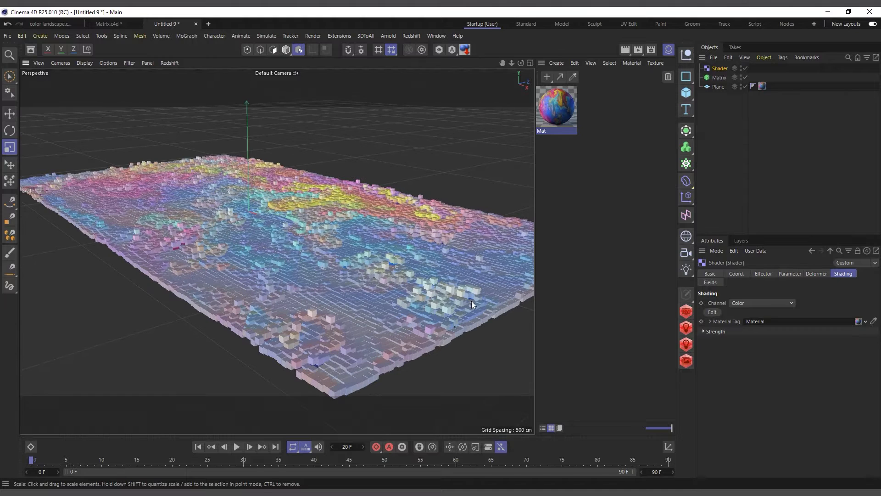
{"action": "double_click", "coordinate": [562, 122]}
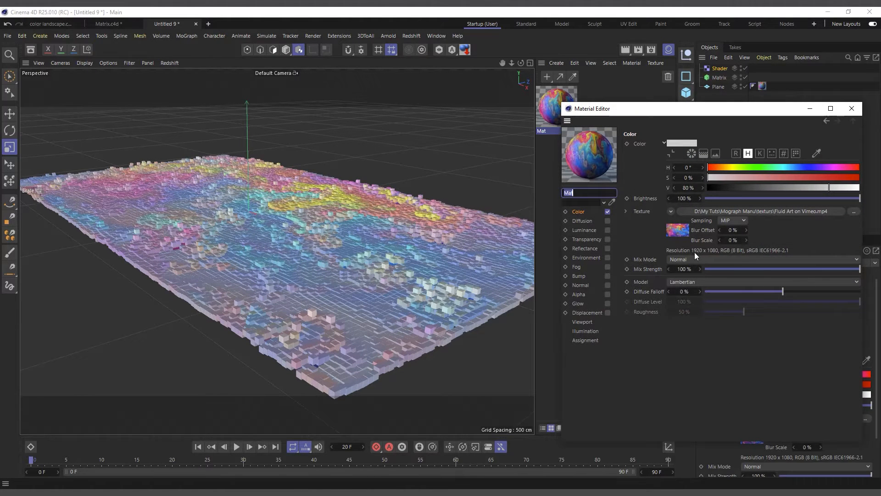
{"action": "key", "text": "ctrl+s"}
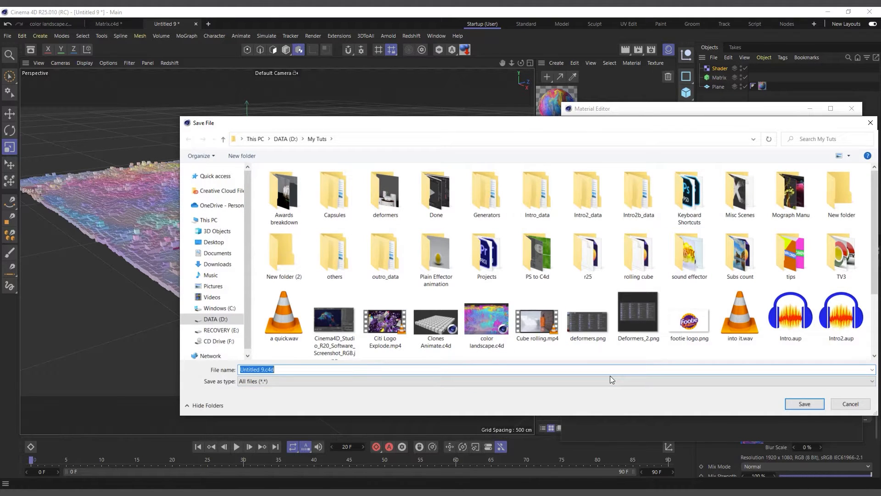
{"action": "type", "text": "Fluid art"}
{"action": "left_click", "coordinate": [805, 402]}
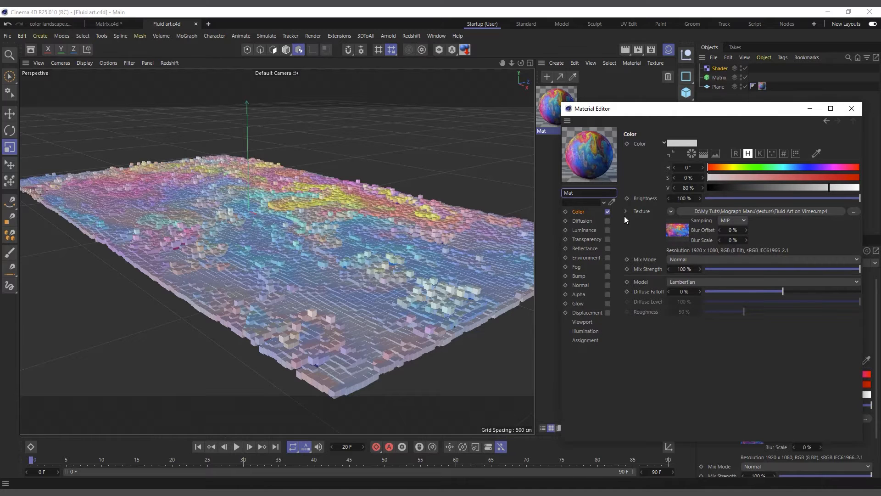
Step: Wrap the material's color texture in a Filter shader and set the filter's saturation to 25 %
{"action": "left_click", "coordinate": [671, 212]}
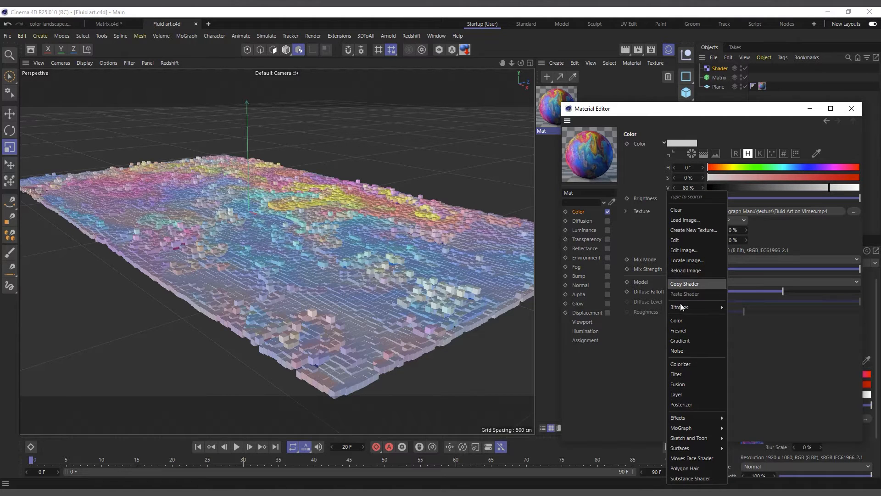
{"action": "left_click", "coordinate": [682, 374]}
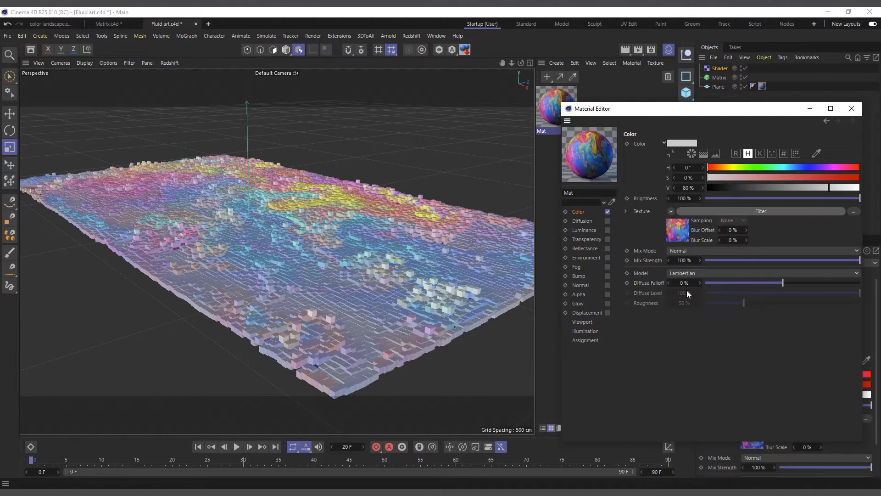
{"action": "left_click", "coordinate": [680, 231]}
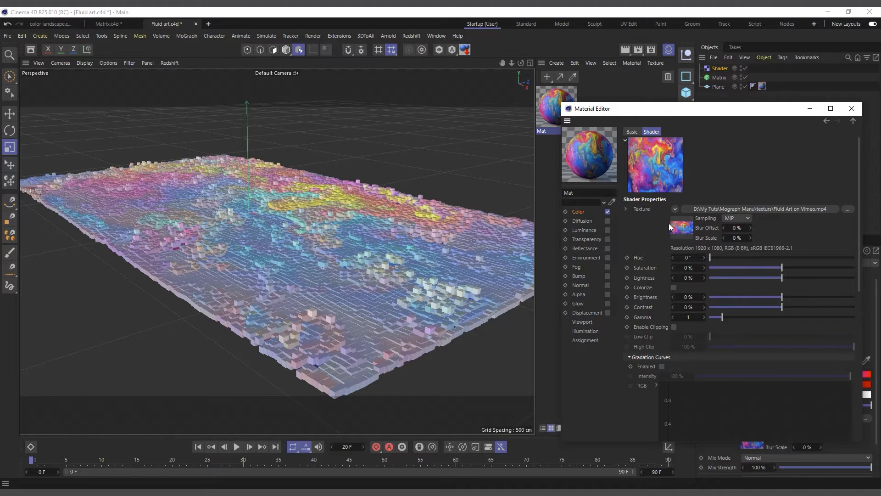
{"action": "left_click", "coordinate": [800, 267]}
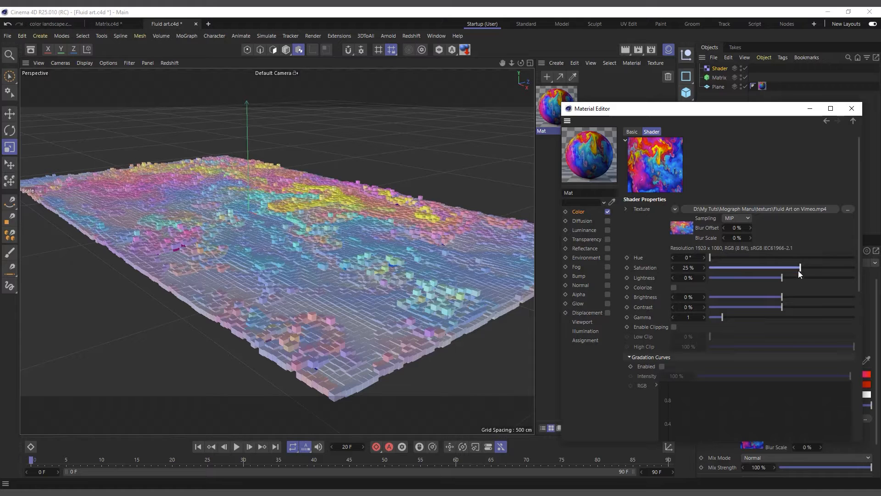
Step: Try raising the Filter shader's brightness to 30 % and 12 %, and reset it to 0 %
{"action": "left_click", "coordinate": [804, 298]}
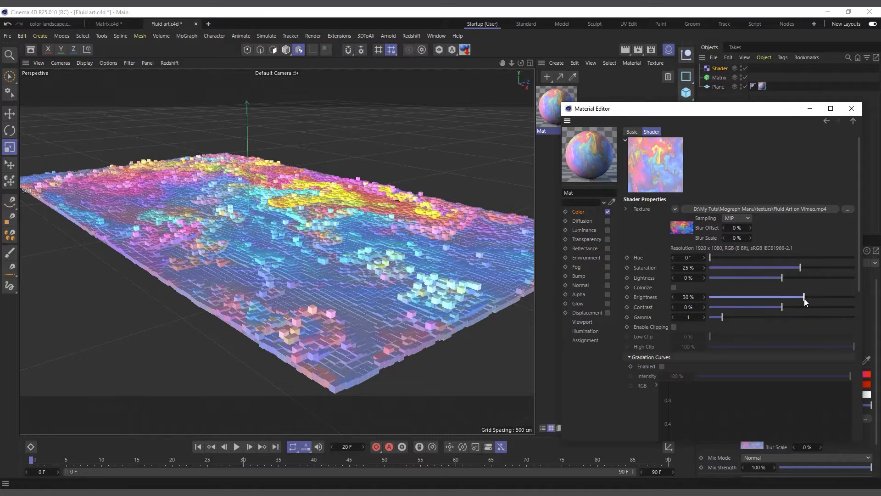
{"action": "left_click_drag", "start_coordinate": [803, 298], "coordinate": [791, 298]}
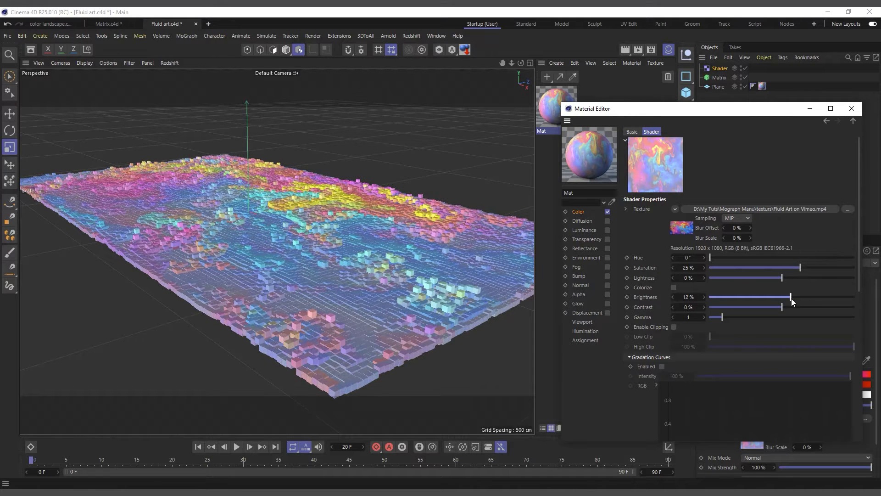
{"action": "right_click", "coordinate": [705, 297]}
Step: Set the Filter shader's contrast to 54 % and saturation to 31 %, and close the material
{"action": "left_click_drag", "start_coordinate": [808, 307], "coordinate": [819, 309]}
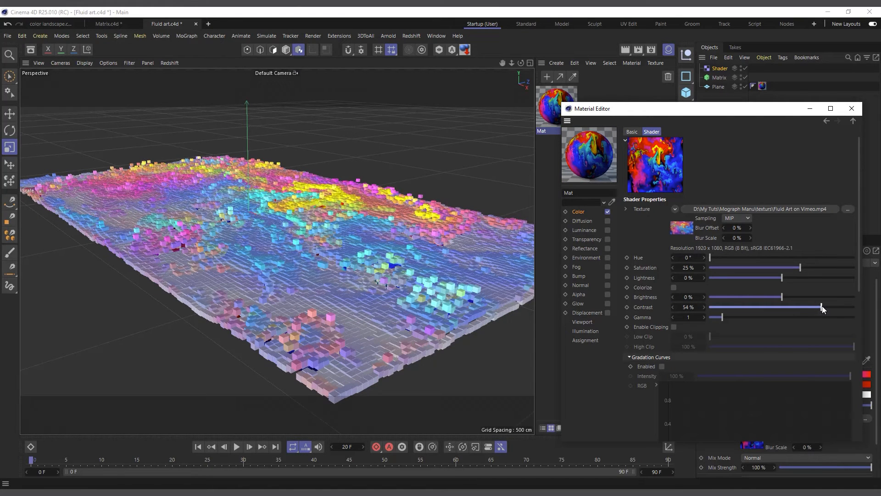
{"action": "left_click_drag", "start_coordinate": [800, 268], "coordinate": [802, 266]}
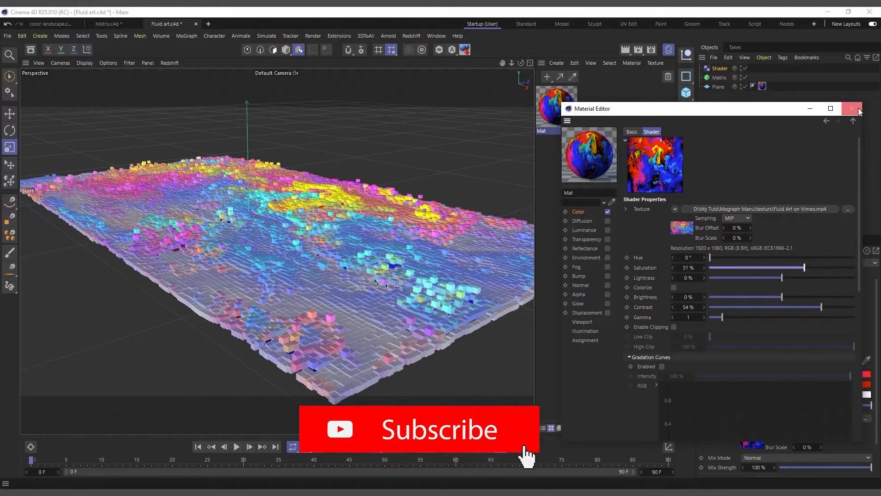
{"action": "left_click", "coordinate": [851, 108]}
Step: Add a camera that frames the colored Matrix landscape close up from a raised, angled viewpoint
{"action": "left_click_drag", "start_coordinate": [521, 63], "coordinate": [533, 65]}
{"action": "scroll", "coordinate": [399, 277], "scroll_direction": "up", "scroll_amount": 2}
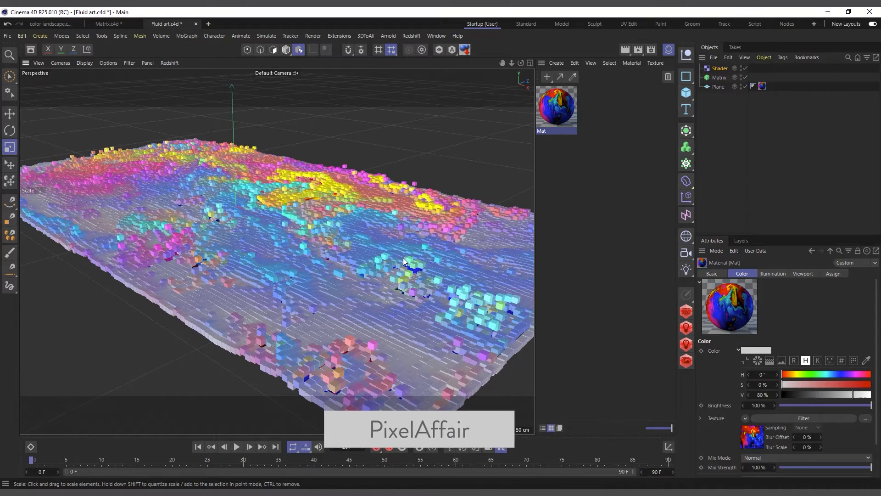
{"action": "left_click_drag", "start_coordinate": [520, 63], "coordinate": [552, 72]}
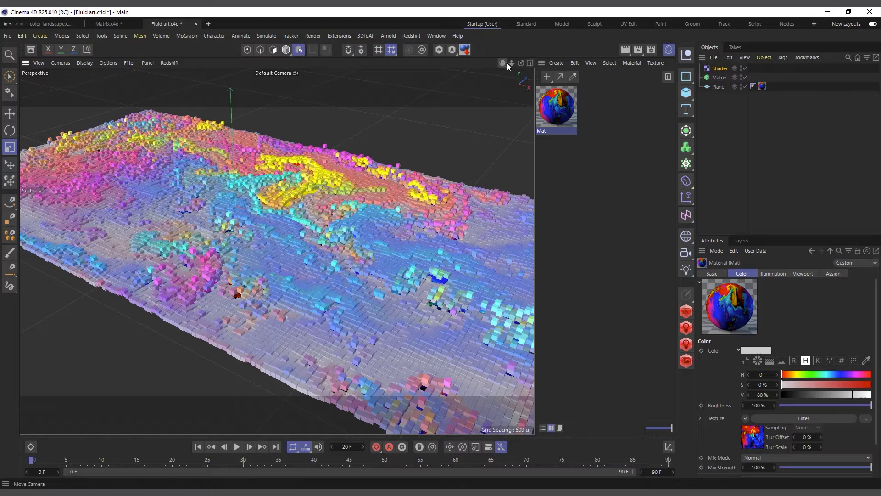
{"action": "mouse_move", "coordinate": [520, 63]}
{"action": "left_mouse_down"}
{"action": "mouse_move", "coordinate": [510, 66]}
{"action": "mouse_move", "coordinate": [520, 65]}
{"action": "left_mouse_up"}
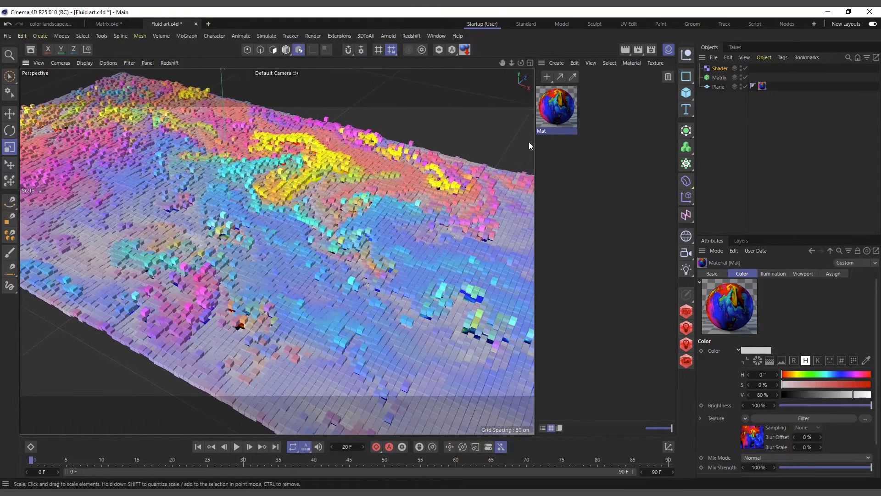
{"action": "left_click", "coordinate": [685, 252]}
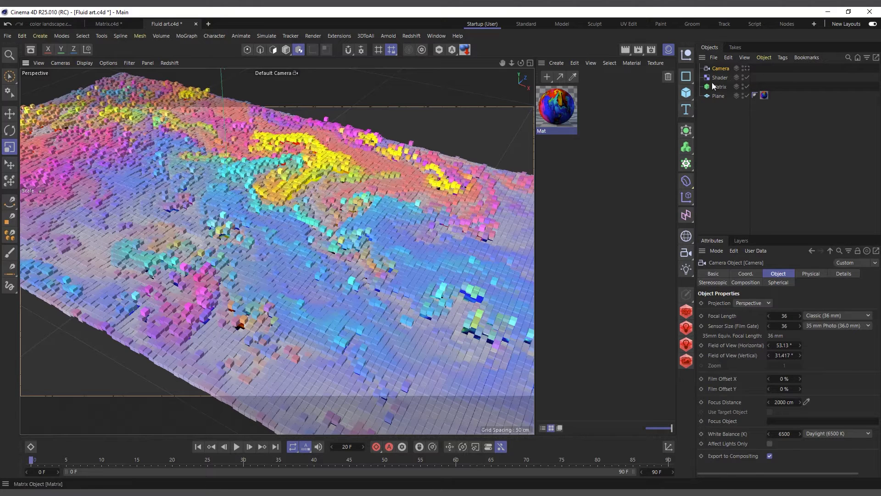
Step: Parent the camera to a new null and zero the camera's heading, pitch, X position and Y position
{"action": "left_click", "coordinate": [689, 54]}
{"action": "left_click_drag", "start_coordinate": [718, 78], "coordinate": [717, 68]}
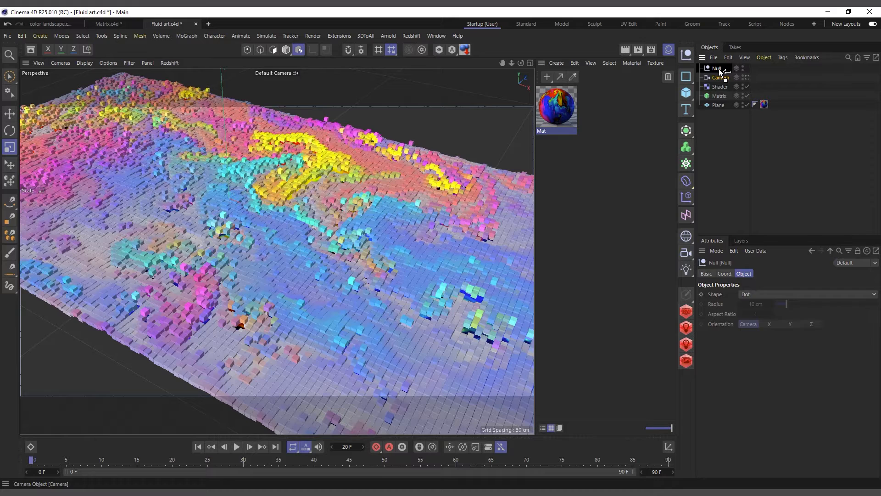
{"action": "left_click", "coordinate": [746, 273]}
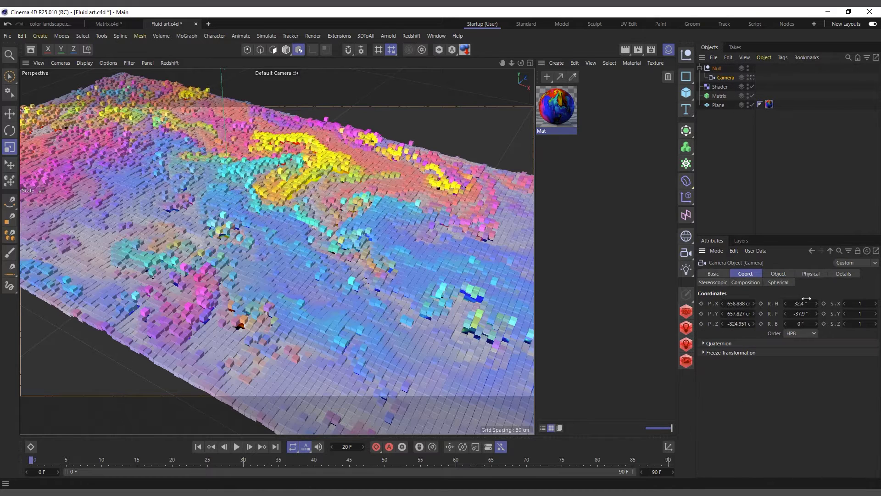
{"action": "right_click", "coordinate": [815, 303]}
{"action": "right_click", "coordinate": [816, 313]}
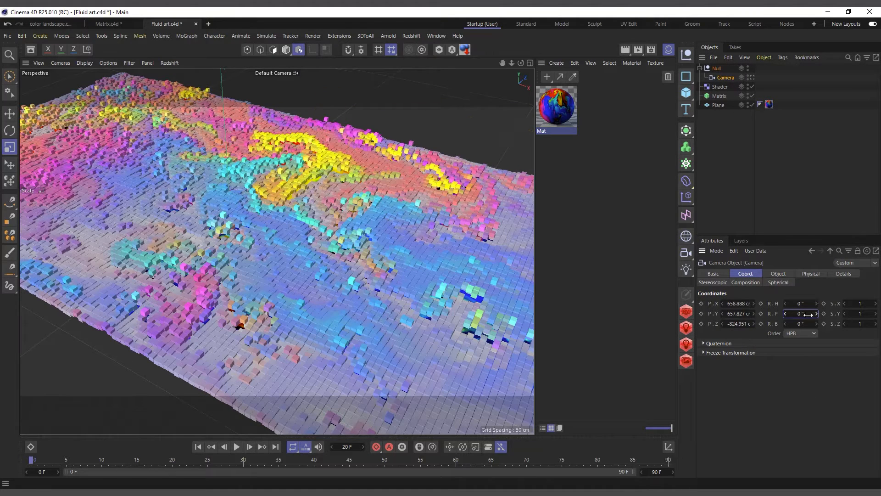
{"action": "right_click", "coordinate": [752, 303]}
{"action": "right_click", "coordinate": [753, 313]}
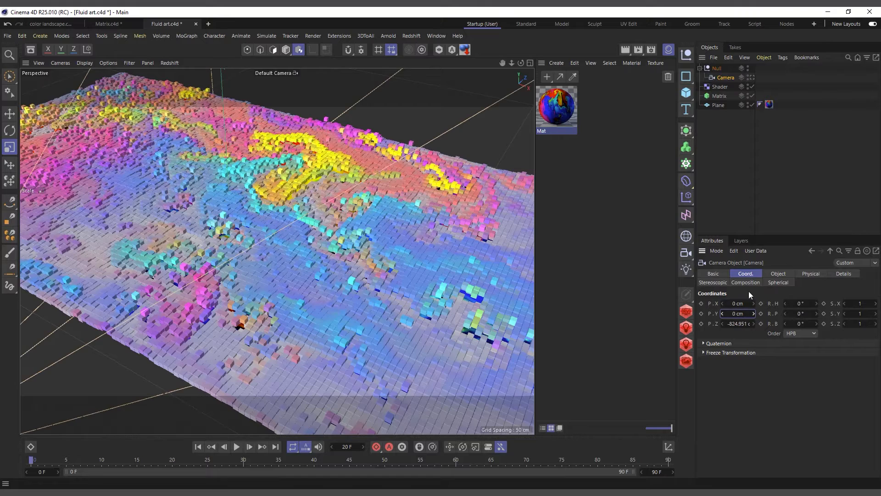
Step: Look through the camera and rotate its parent null to a heading of 37° and a pitch of -23°
{"action": "left_click", "coordinate": [753, 78]}
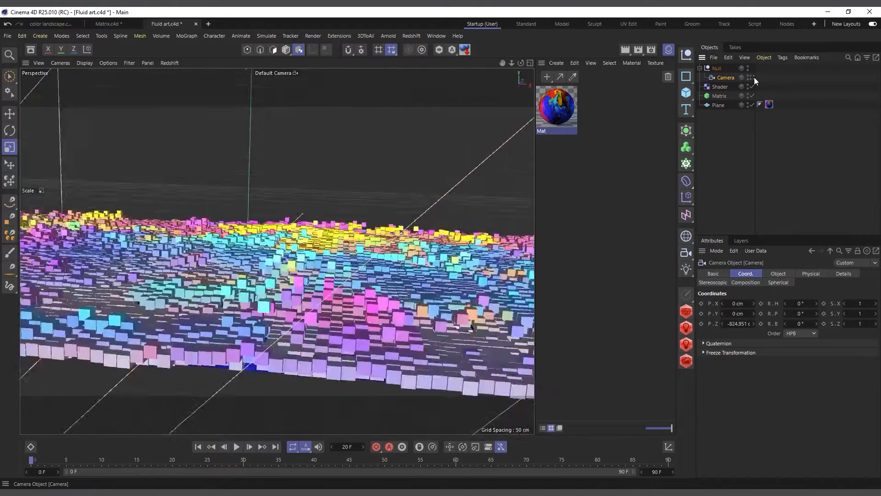
{"action": "left_click", "coordinate": [715, 69]}
{"action": "mouse_move", "coordinate": [800, 304]}
{"action": "left_mouse_down"}
{"action": "mouse_move", "coordinate": [780, 305]}
{"action": "mouse_move", "coordinate": [819, 295]}
{"action": "mouse_move", "coordinate": [791, 305]}
{"action": "left_mouse_up"}
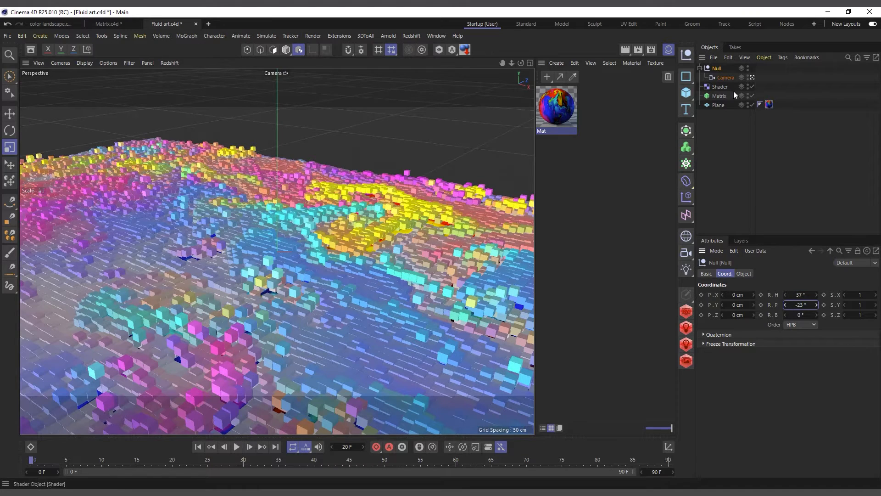
Step: Refine the framing with the camera at Y -66 cm and Z about -852 cm, and the null's pitch at -31°
{"action": "left_click", "coordinate": [724, 77]}
{"action": "mouse_move", "coordinate": [733, 313]}
{"action": "left_mouse_down"}
{"action": "mouse_move", "coordinate": [743, 322]}
{"action": "mouse_move", "coordinate": [733, 323]}
{"action": "left_mouse_up"}
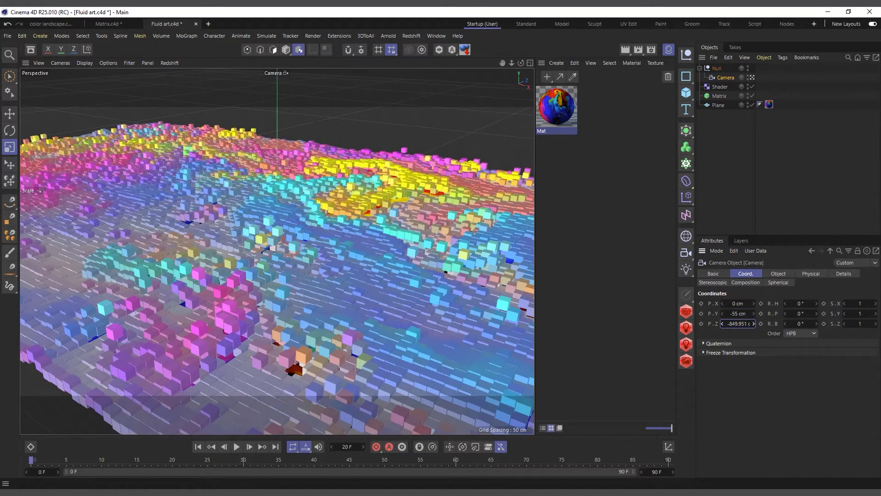
{"action": "left_click", "coordinate": [716, 68]}
{"action": "left_click_drag", "start_coordinate": [805, 304], "coordinate": [800, 304]}
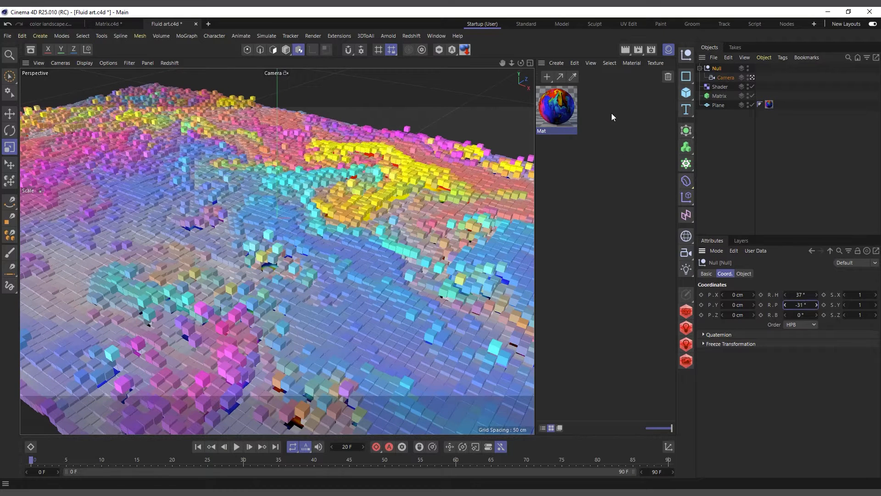
{"action": "left_click", "coordinate": [727, 78]}
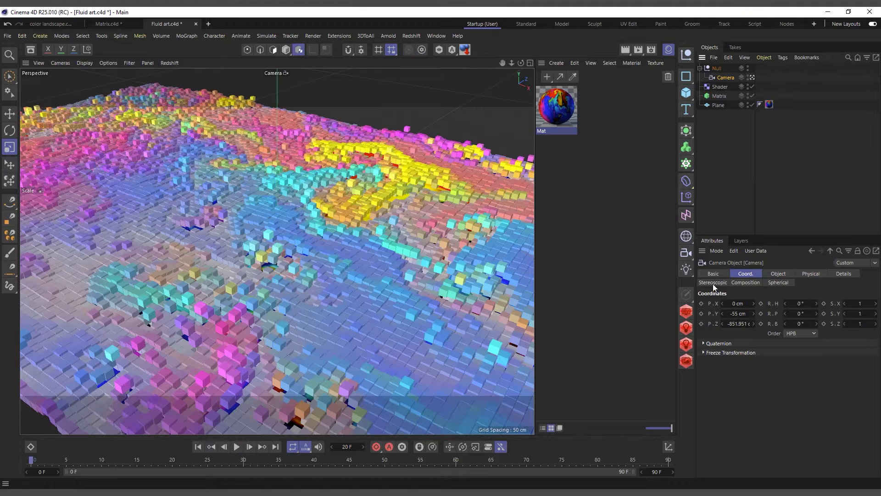
{"action": "left_click_drag", "start_coordinate": [750, 315], "coordinate": [746, 316]}
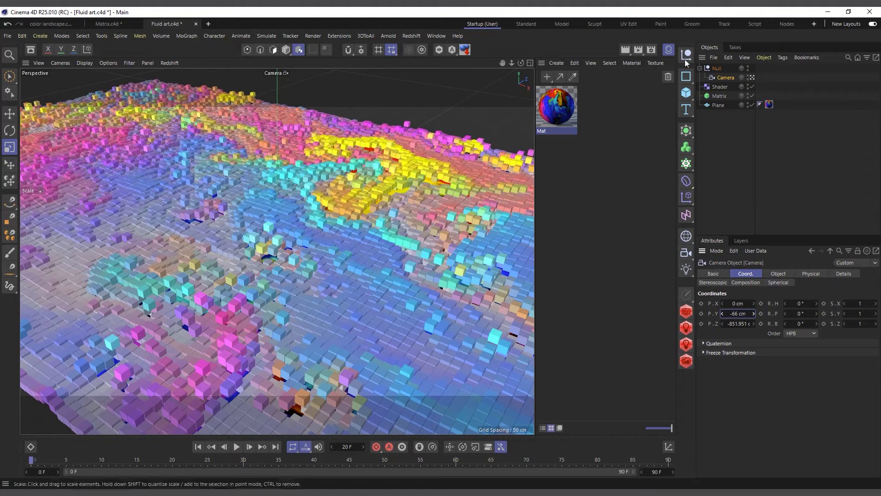
Step: Render a preview of the camera view in the viewport and save the scene
{"action": "left_click", "coordinate": [625, 50]}
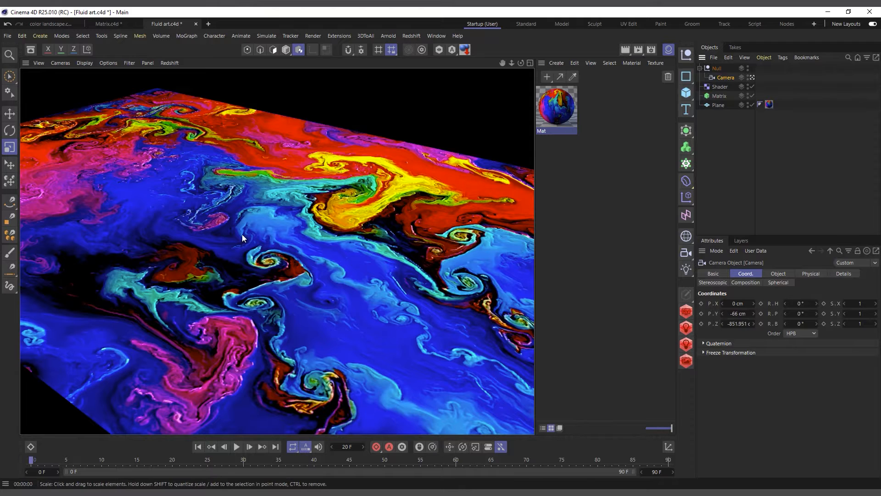
{"action": "left_click", "coordinate": [730, 77]}
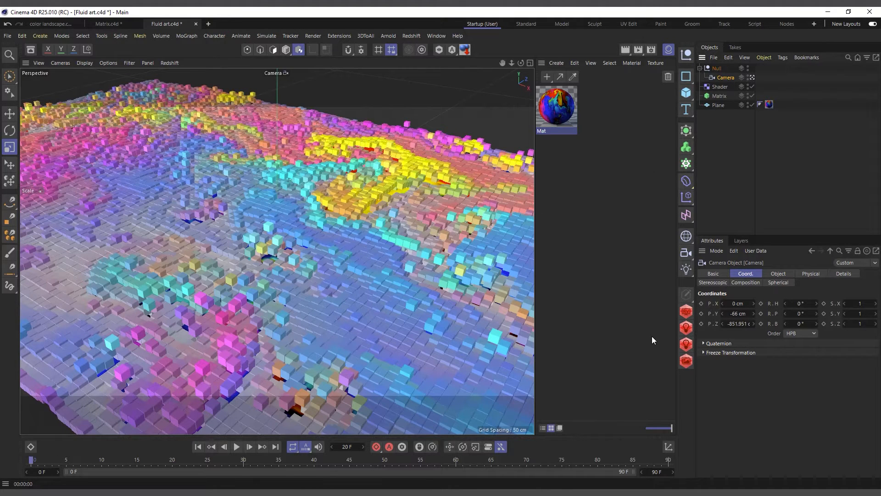
{"action": "key", "text": "ctrl+s"}
Step: Run a test render of the scene in the Redshift RenderView and close the render window
{"action": "left_click", "coordinate": [686, 312]}
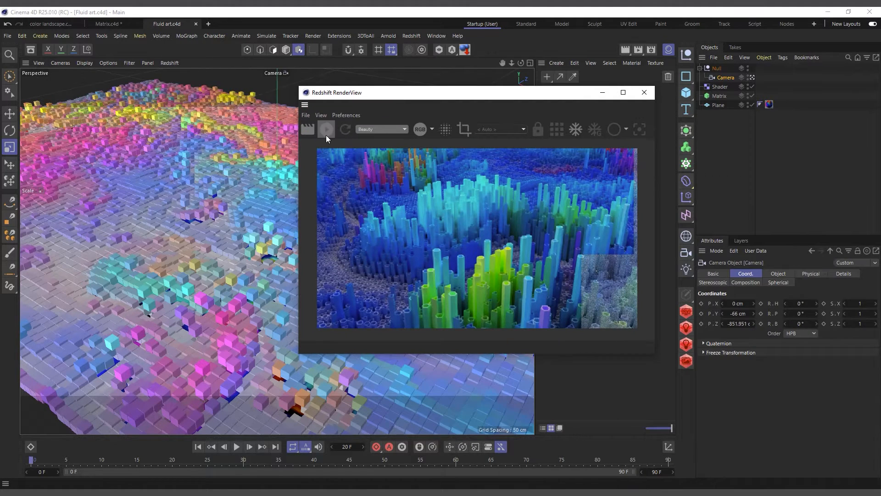
{"action": "left_click", "coordinate": [326, 133]}
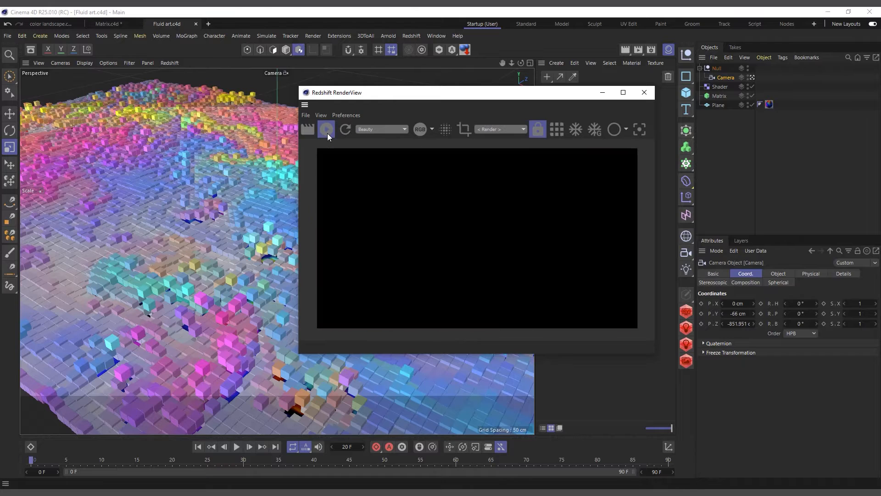
{"action": "left_click", "coordinate": [642, 93]}
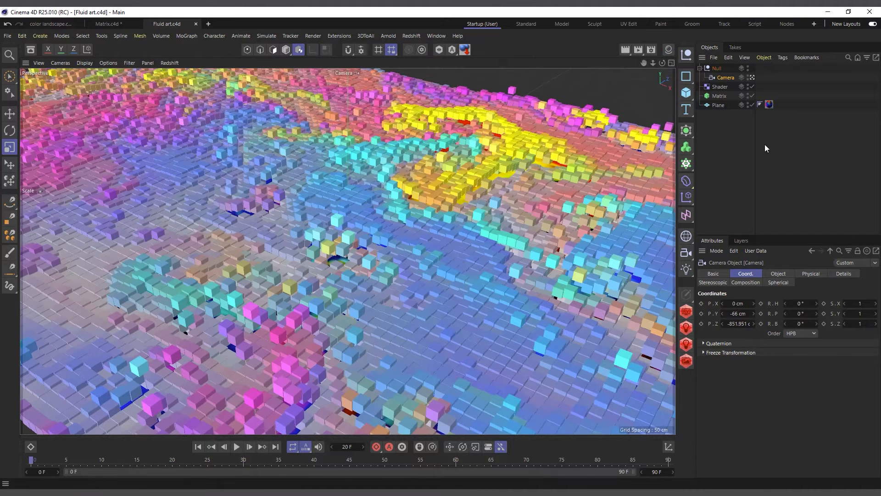
Step: Add a Redshift Object tag to the Matrix and set its particle mode to Point Instances
{"action": "right_click", "coordinate": [720, 96]}
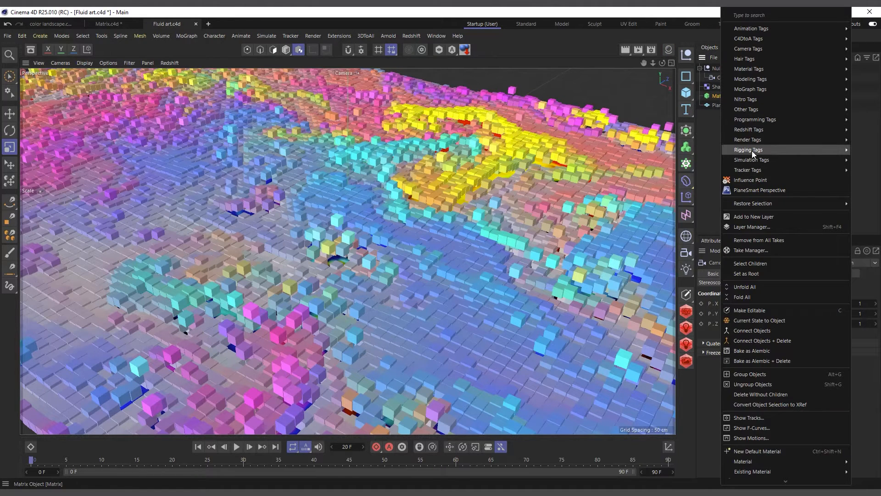
{"action": "mouse_move", "coordinate": [755, 131]}
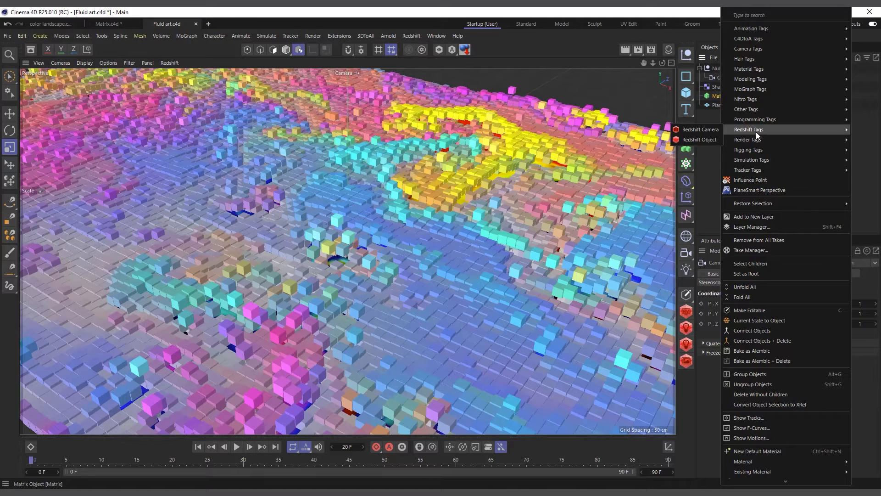
{"action": "left_click", "coordinate": [699, 140]}
{"action": "left_click", "coordinate": [742, 273]}
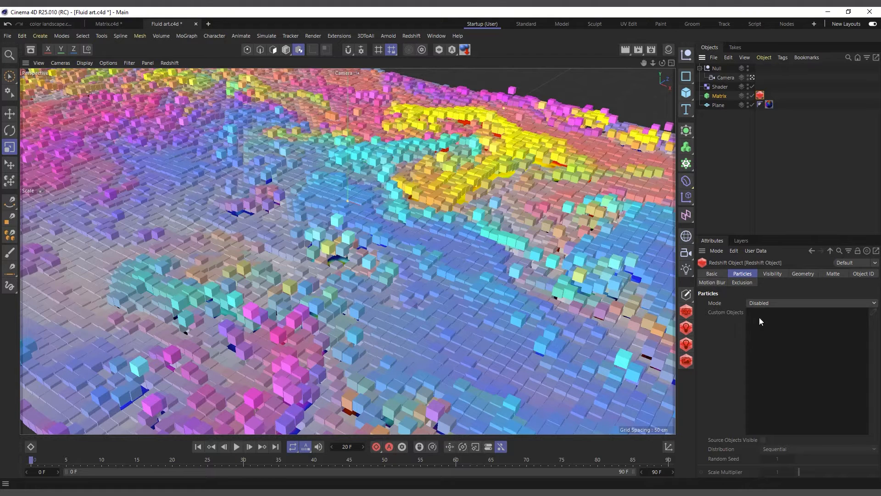
{"action": "left_click", "coordinate": [777, 305]}
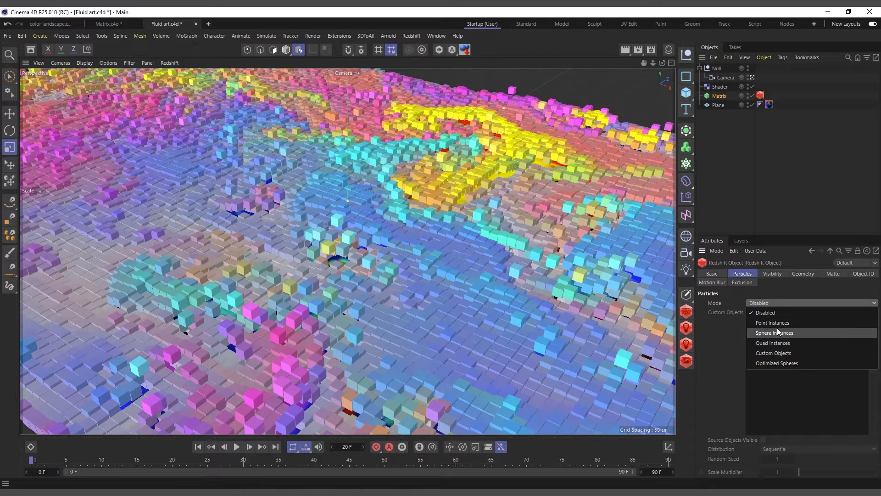
{"action": "left_click", "coordinate": [777, 322]}
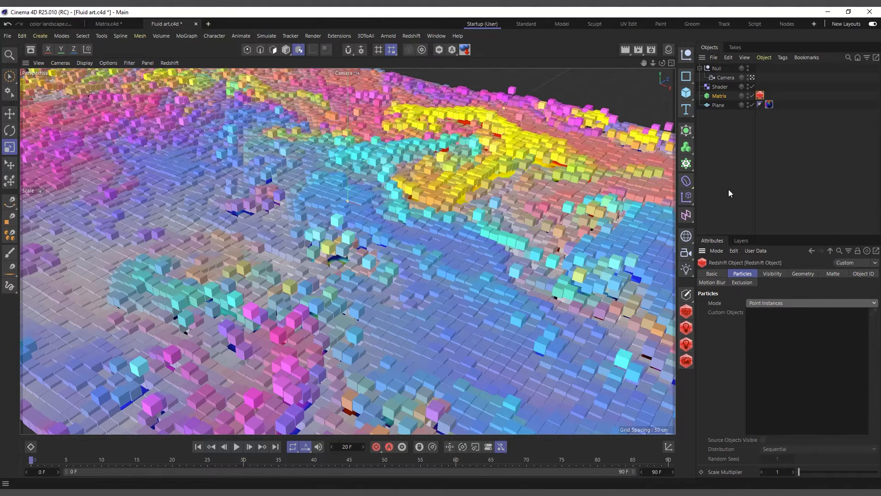
Step: Reopen the Redshift RenderView over the viewport and start an interactive render
{"action": "left_click", "coordinate": [687, 312]}
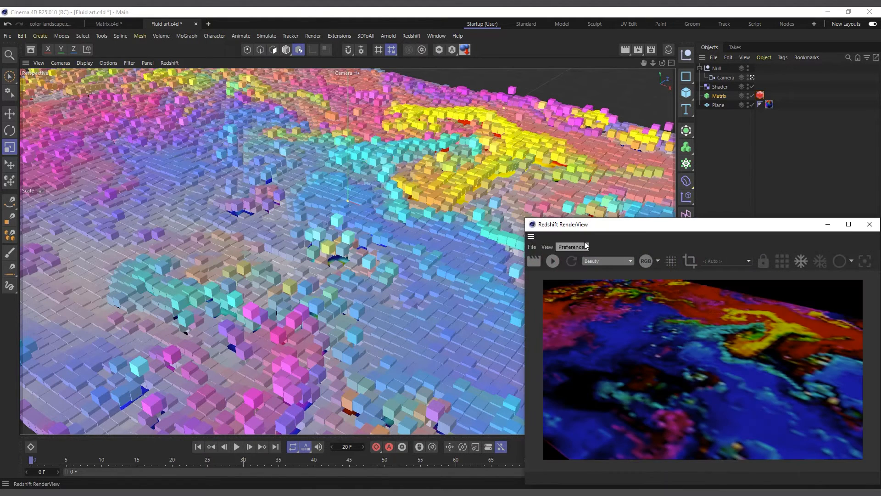
{"action": "left_click_drag", "start_coordinate": [612, 227], "coordinate": [399, 140]}
{"action": "left_click", "coordinate": [347, 173]}
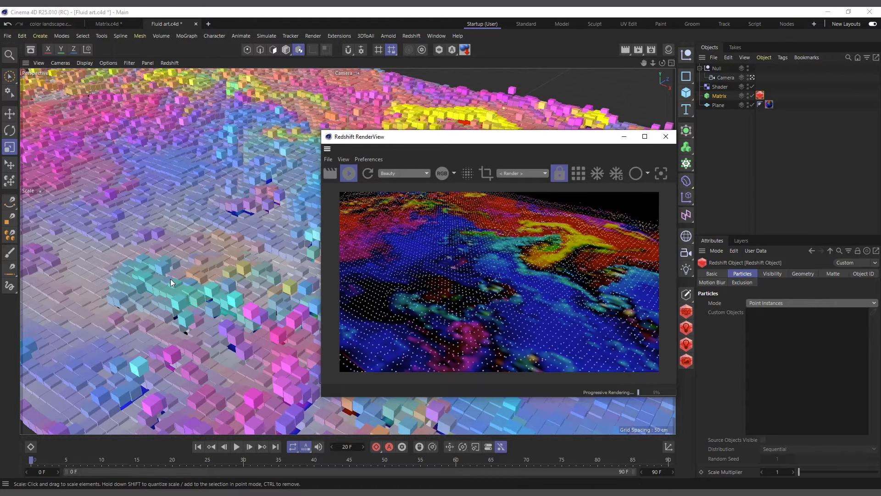
Step: Disable the Plane and hide it from the render, and orbit the camera view slightly
{"action": "left_click", "coordinate": [748, 105]}
{"action": "left_click", "coordinate": [752, 105]}
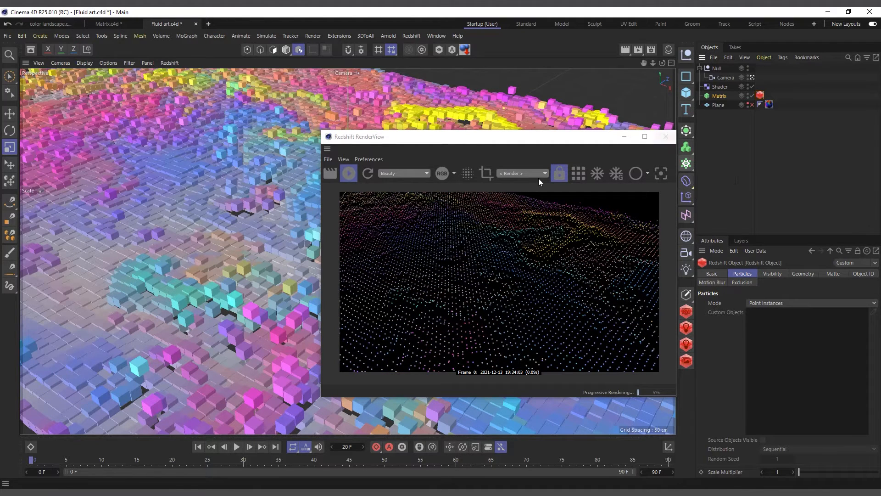
{"action": "left_click_drag", "start_coordinate": [662, 63], "coordinate": [729, 101]}
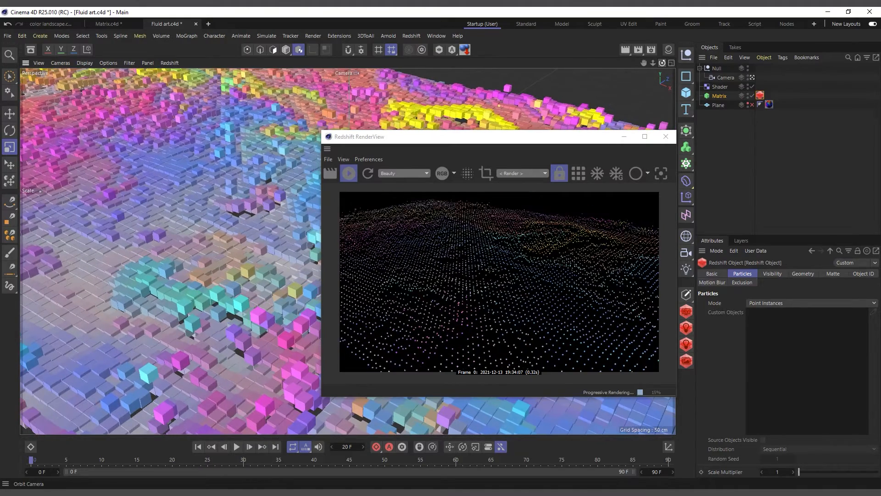
Step: Set the Matrix grid count to 800 in X and 450 in Z
{"action": "left_click", "coordinate": [728, 97]}
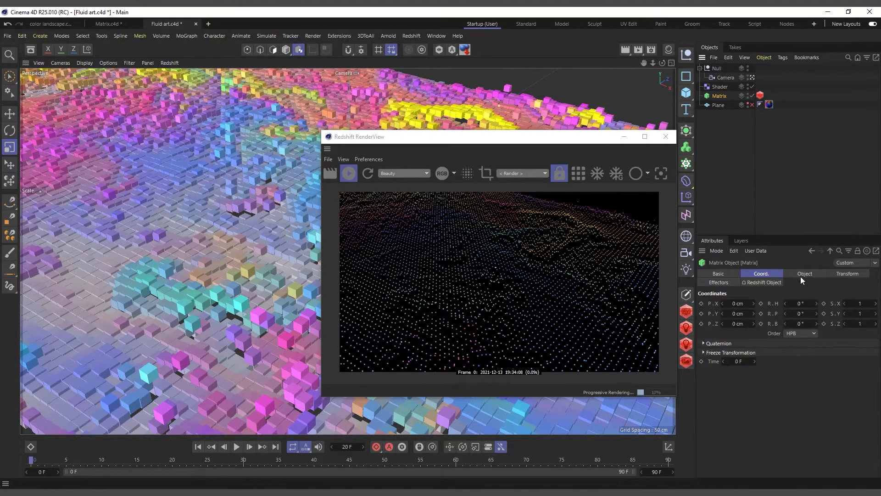
{"action": "left_click", "coordinate": [805, 274]}
{"action": "double_click", "coordinate": [742, 328]}
{"action": "type", "text": "150"}
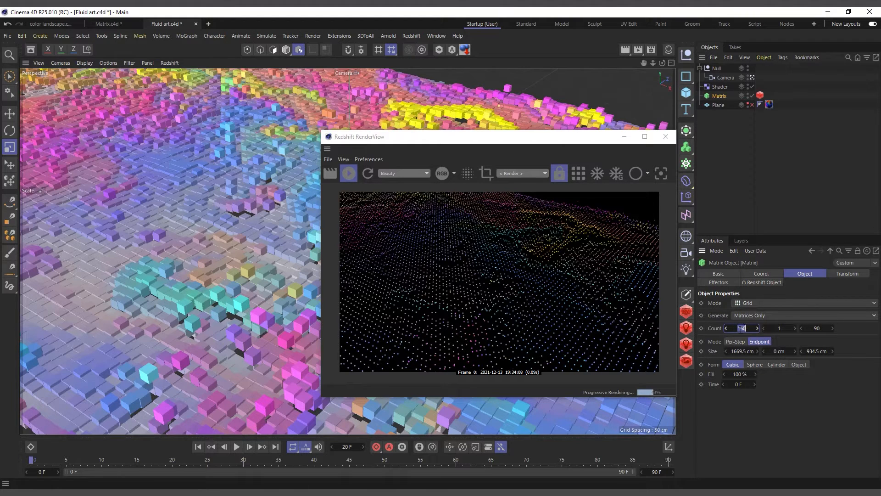
{"action": "type", "text": "400"}
{"action": "key", "text": "Return"}
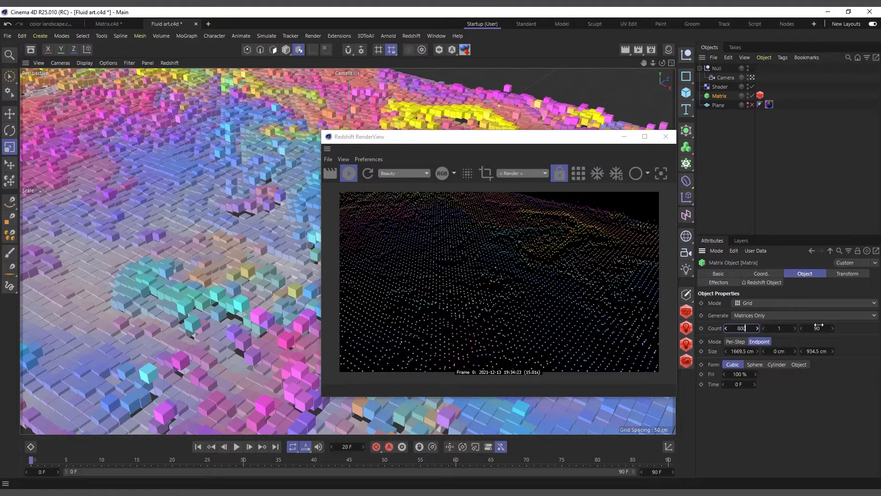
{"action": "left_click", "coordinate": [818, 327]}
{"action": "type", "text": "450"}
{"action": "key", "text": "Return"}
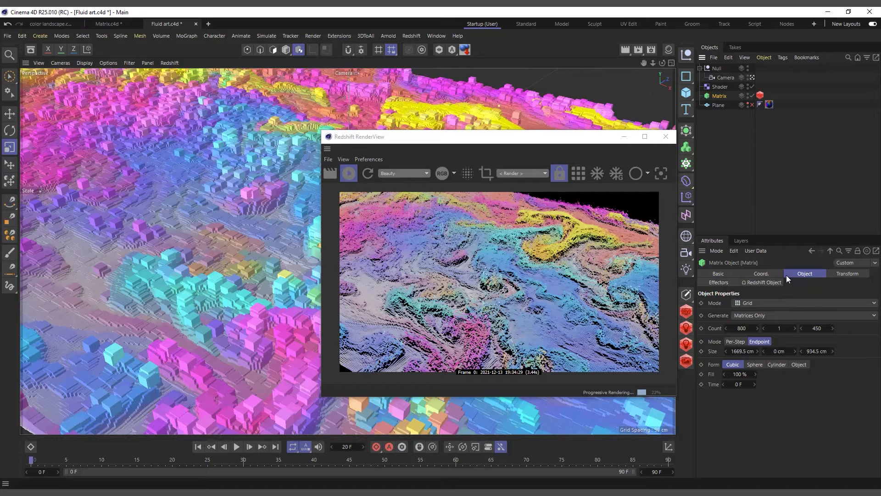
Step: Set the Matrix transform scale to 0.2 in X and 0 in Y and Z
{"action": "left_click", "coordinate": [848, 275]}
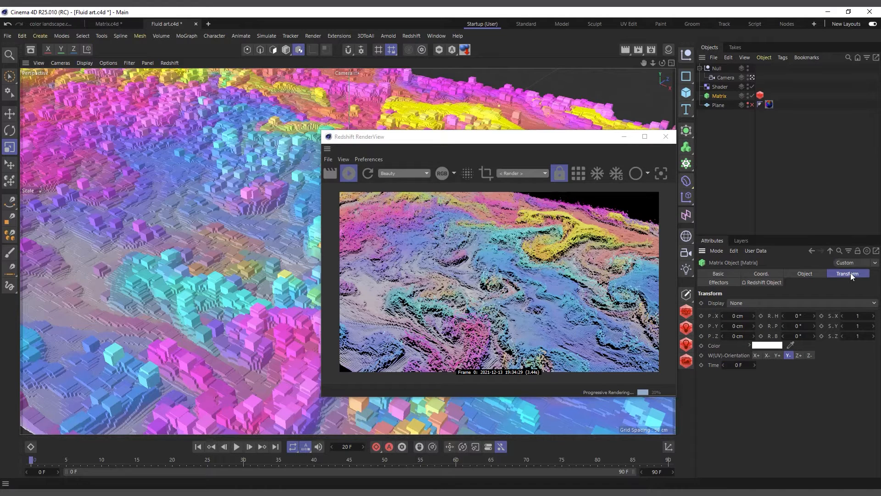
{"action": "left_click", "coordinate": [861, 325]}
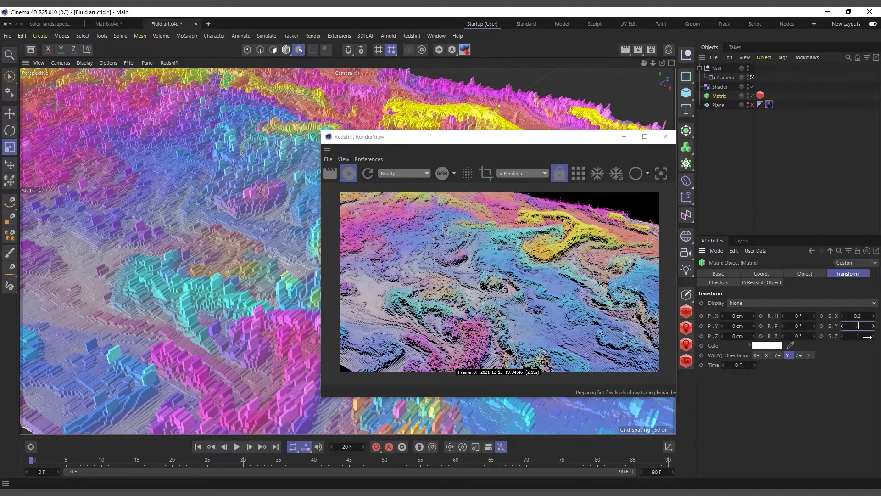
{"action": "type", "text": "0"}
{"action": "key", "text": "Return"}
{"action": "left_click", "coordinate": [860, 336]}
{"action": "type", "text": "0"}
{"action": "key", "text": "Return"}
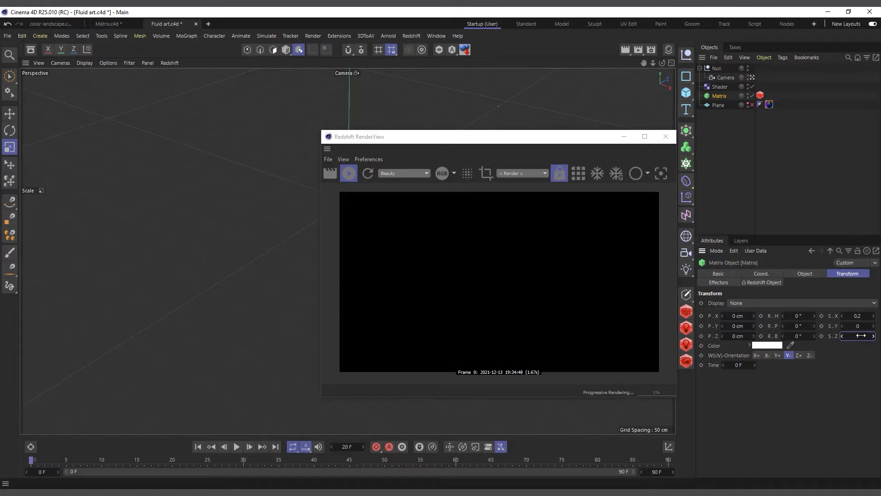
{"action": "key", "text": "Return"}
Step: Switch the Matrix's Redshift Object tag to the Custom Objects particle mode and move the render window aside
{"action": "left_click", "coordinate": [760, 95]}
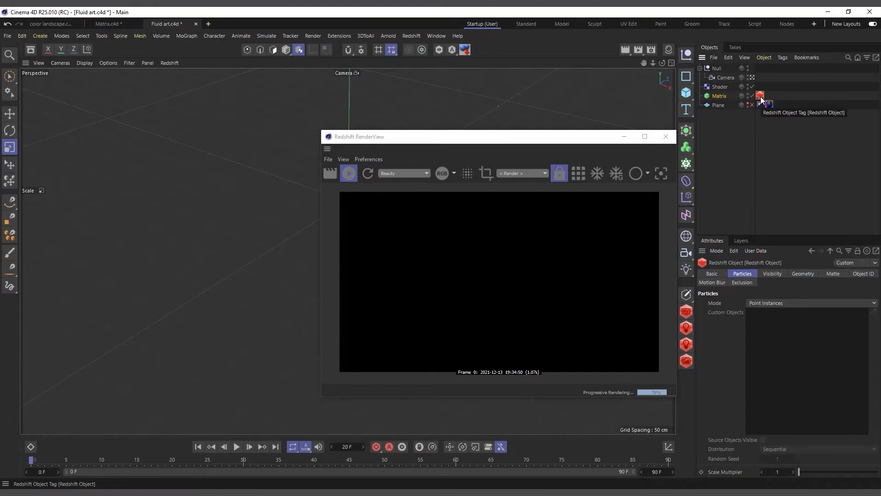
{"action": "left_click", "coordinate": [793, 304]}
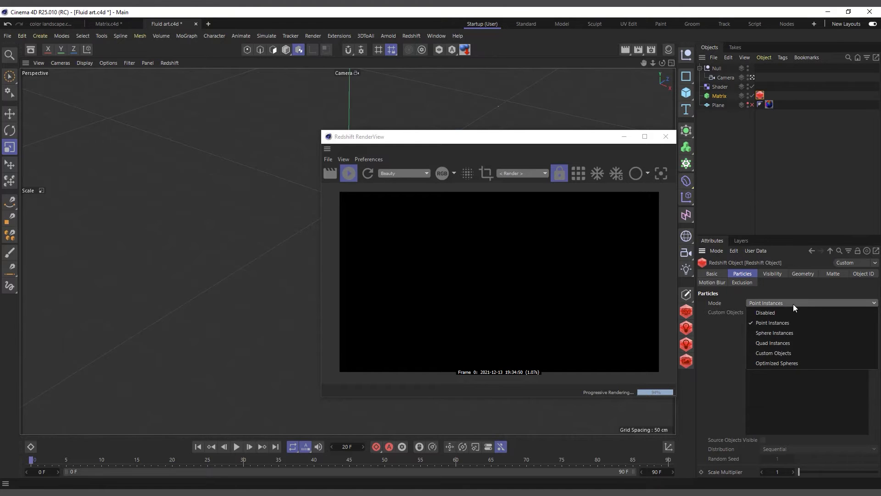
{"action": "left_click", "coordinate": [789, 354]}
{"action": "left_click_drag", "start_coordinate": [587, 137], "coordinate": [448, 185]}
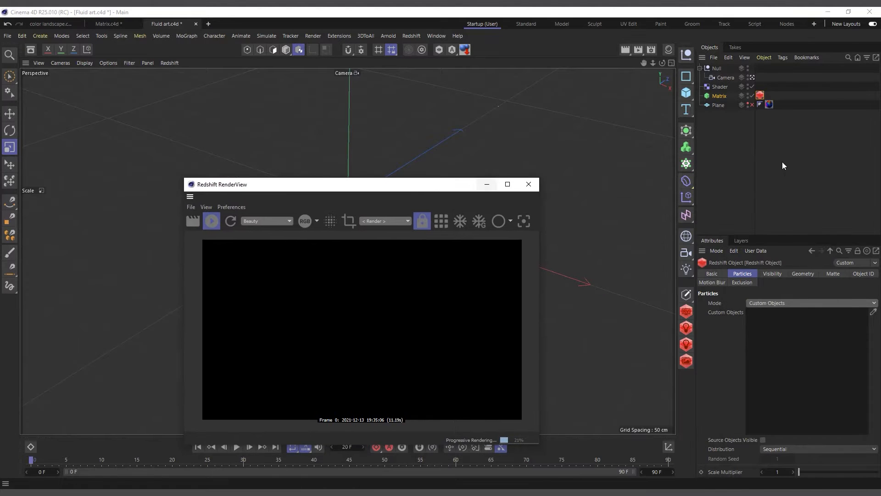
Step: Add a Tube primitive to the scene and move the render window clear of it
{"action": "left_click", "coordinate": [681, 93]}
{"action": "left_click", "coordinate": [767, 195]}
{"action": "left_click_drag", "start_coordinate": [437, 195], "coordinate": [288, 210]}
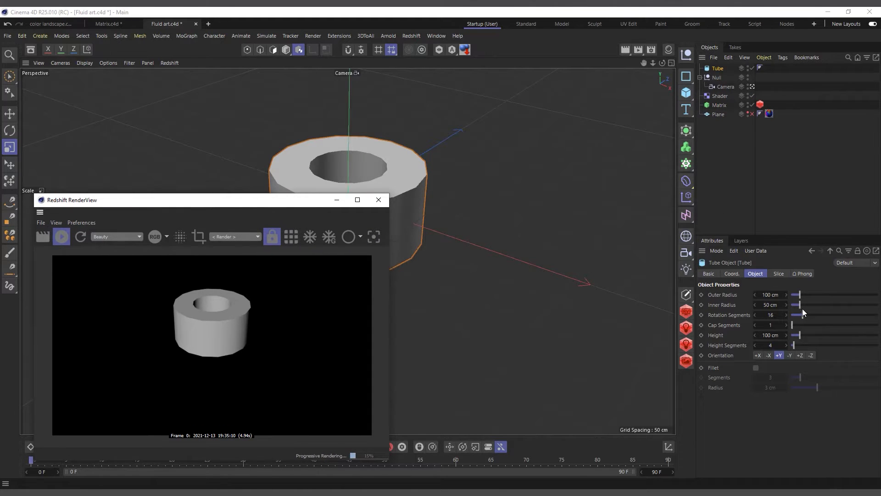
Step: Set the Tube's inner radius to 4 cm, outer radius to 6 cm and rotation segments to 3
{"action": "left_click", "coordinate": [769, 305]}
{"action": "type", "text": "4"}
{"action": "key", "text": "Tab"}
{"action": "type", "text": "6"}
{"action": "key", "text": "Return"}
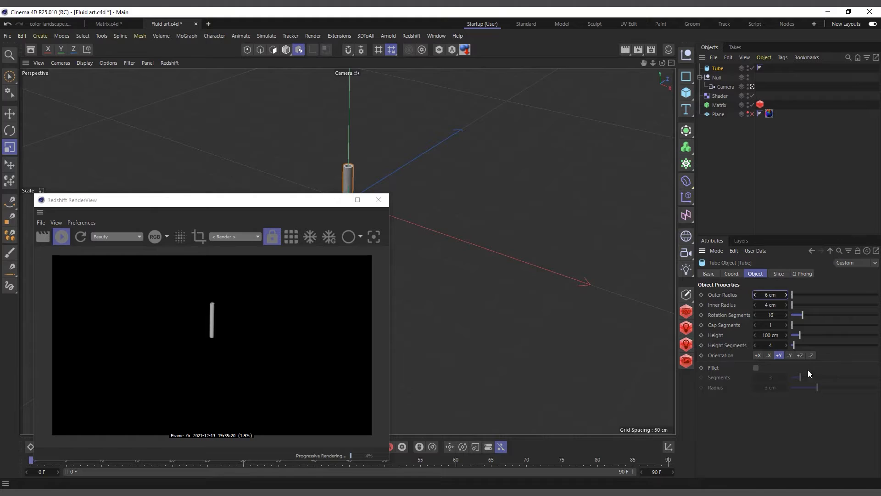
{"action": "left_click", "coordinate": [771, 316]}
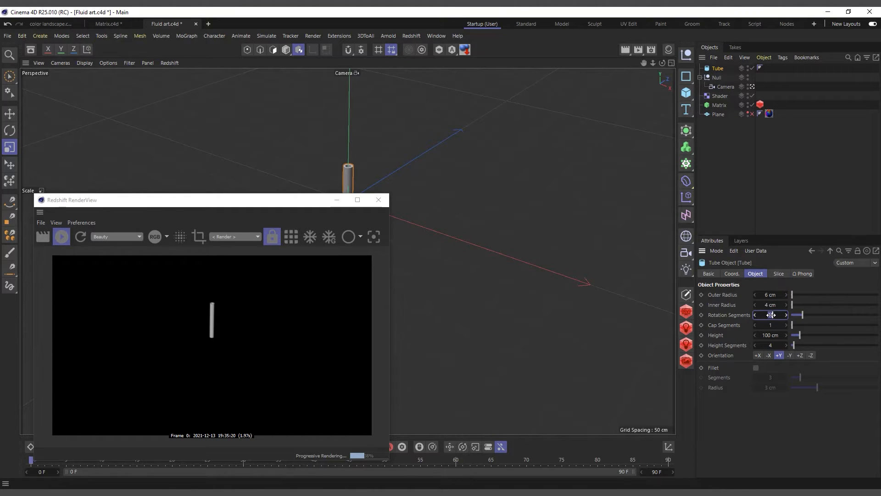
{"action": "type", "text": "3"}
{"action": "key", "text": "Return"}
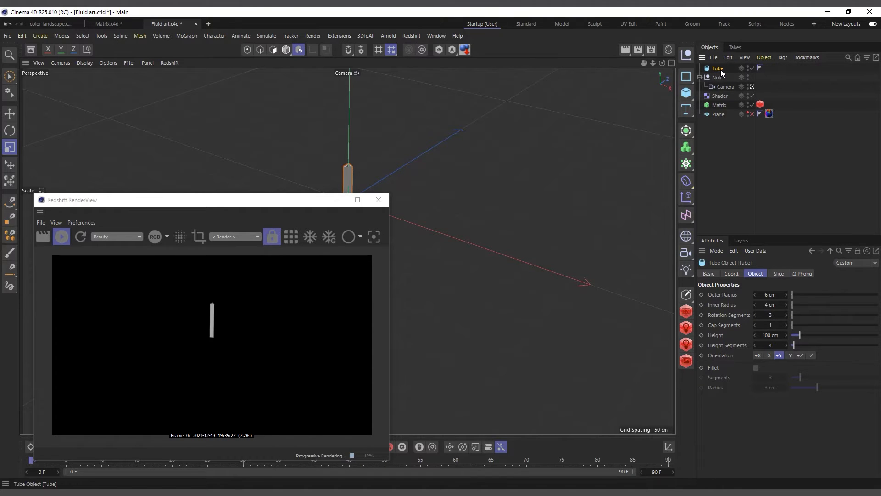
Step: Duplicate the Tube and set the copy's rotation segments to 6
{"action": "left_click_drag", "start_coordinate": [719, 73], "coordinate": [720, 78], "text": "ctrl"}
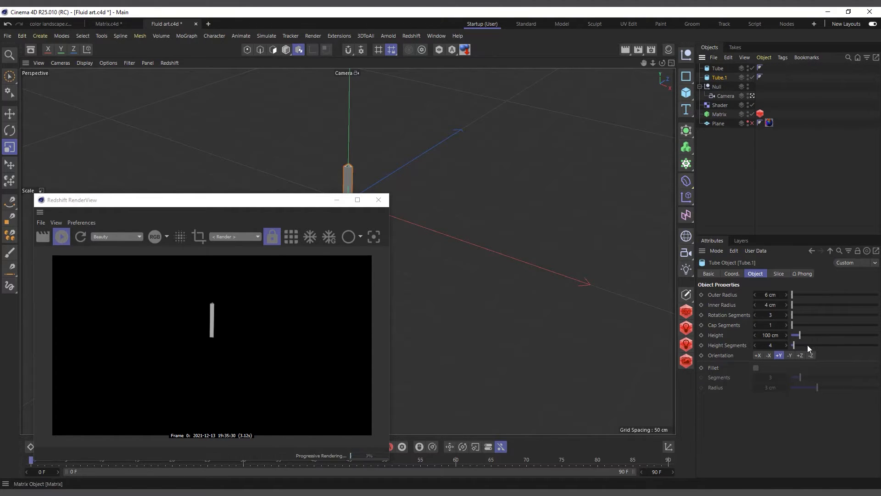
{"action": "left_click", "coordinate": [767, 316]}
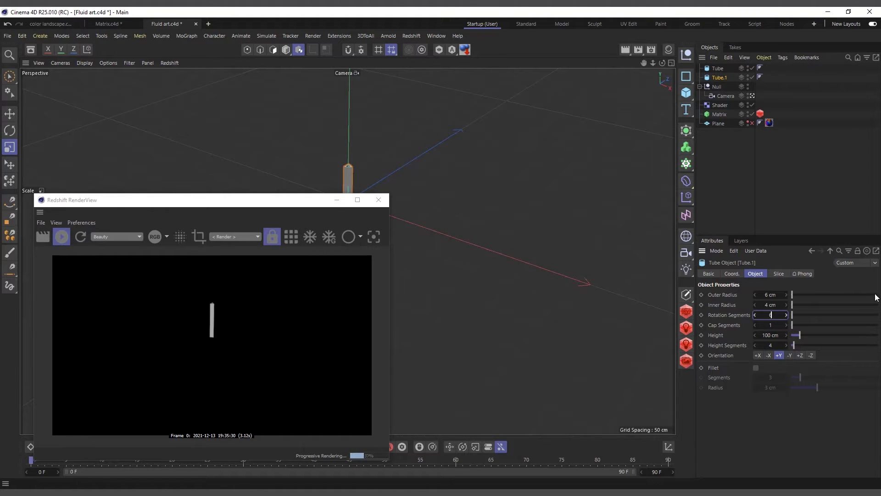
{"action": "type", "text": "6"}
{"action": "key", "text": "Return"}
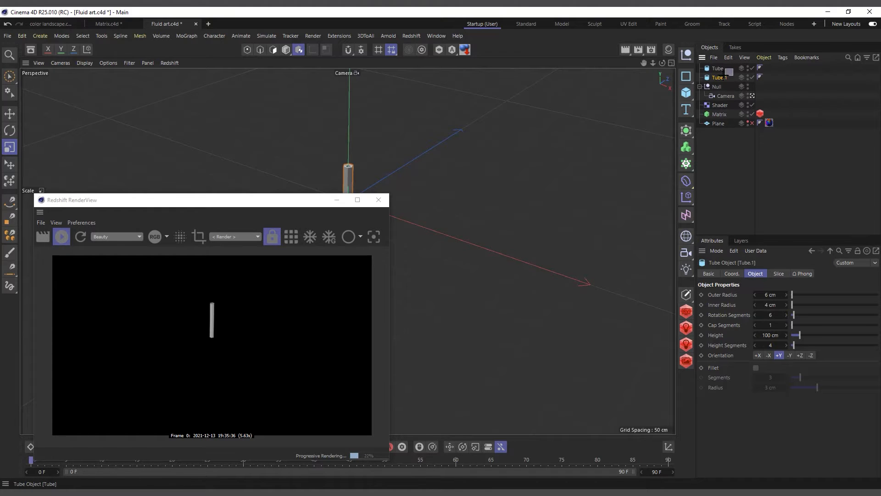
Step: Add both tubes to the Custom Objects list of the Matrix's Redshift Object tag
{"action": "left_click", "coordinate": [733, 68], "text": "ctrl"}
{"action": "left_click", "coordinate": [760, 115]}
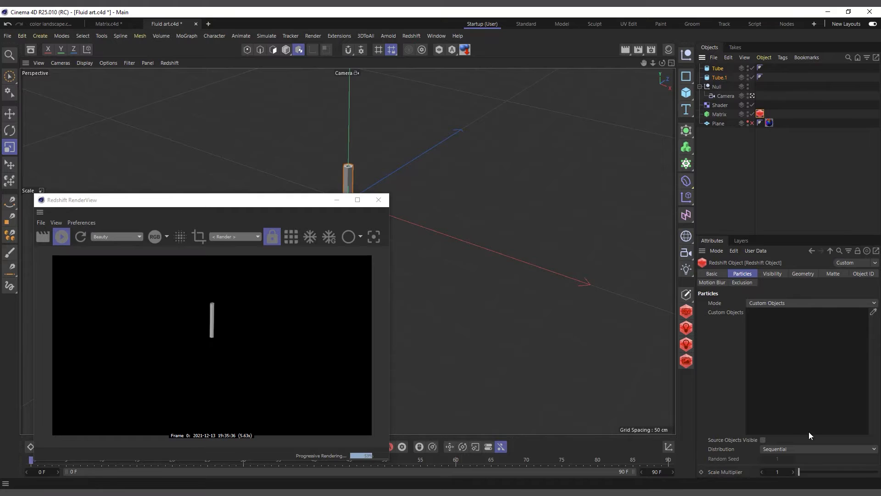
{"action": "left_click_drag", "start_coordinate": [722, 77], "coordinate": [783, 403]}
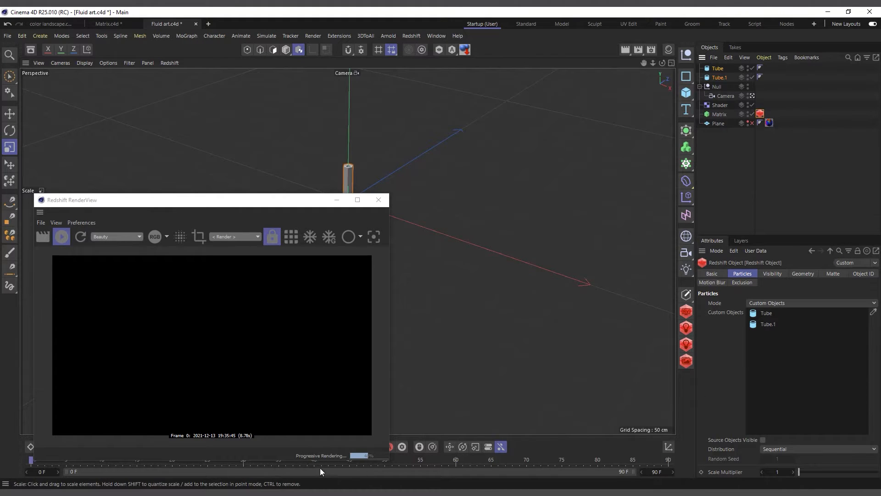
Step: Refresh the render, toggle the Matrix off and on, and check its Redshift Object tag's particle settings
{"action": "left_click_drag", "start_coordinate": [241, 202], "coordinate": [353, 172]}
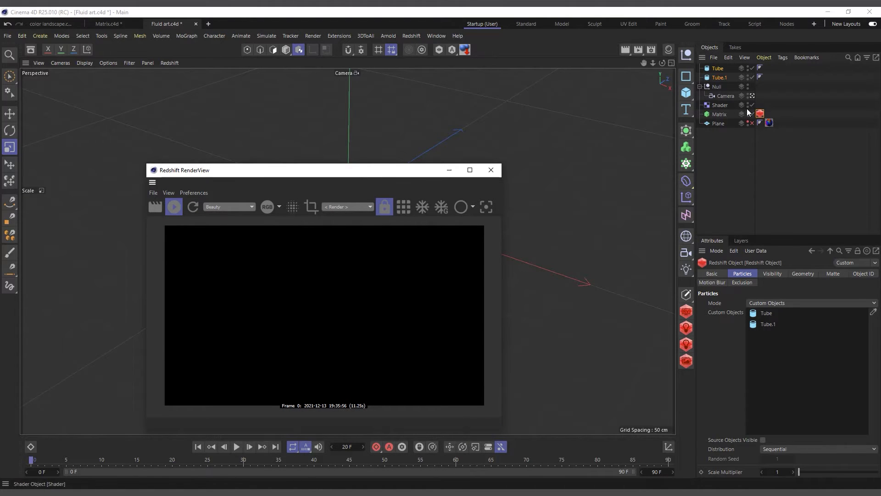
{"action": "left_click", "coordinate": [192, 208]}
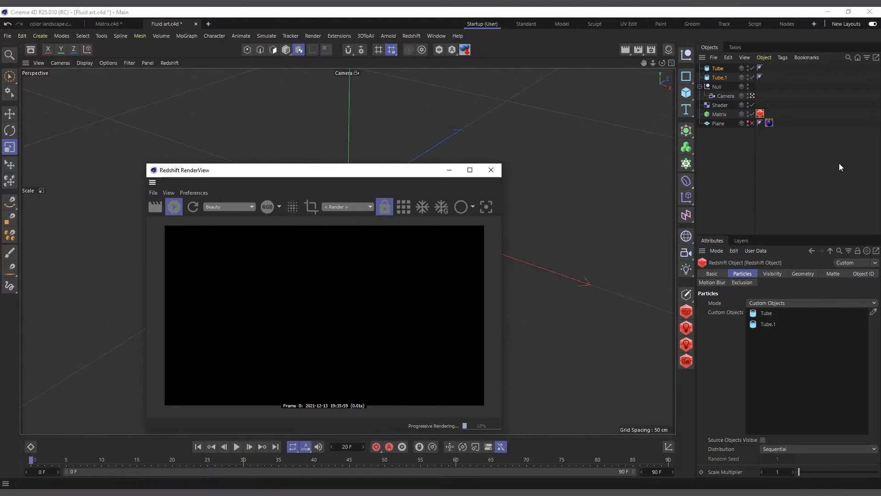
{"action": "left_click", "coordinate": [744, 114]}
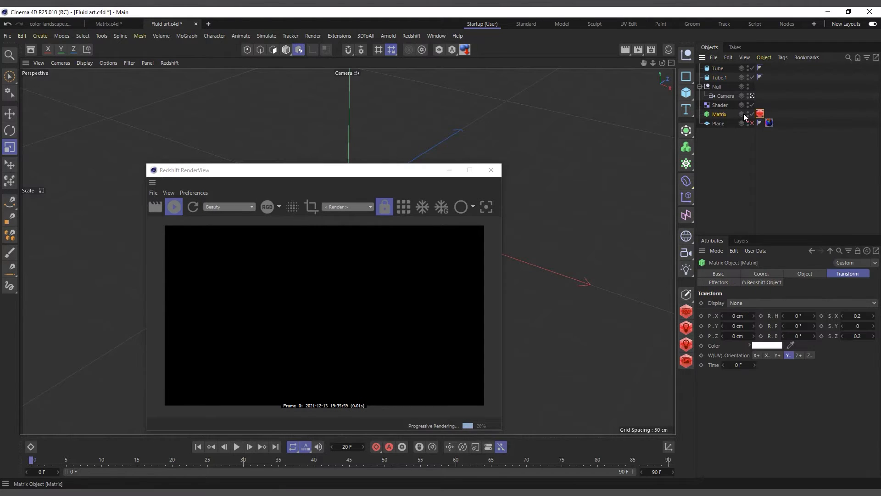
{"action": "left_click", "coordinate": [752, 115]}
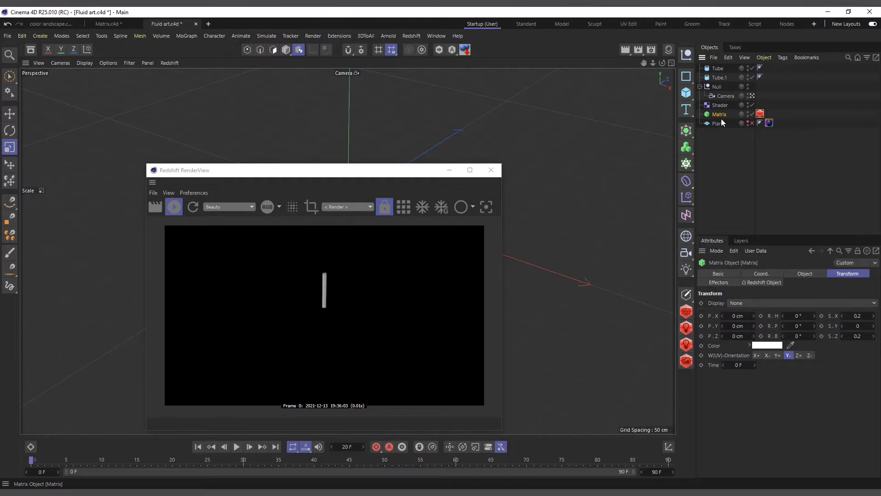
{"action": "left_click", "coordinate": [760, 113]}
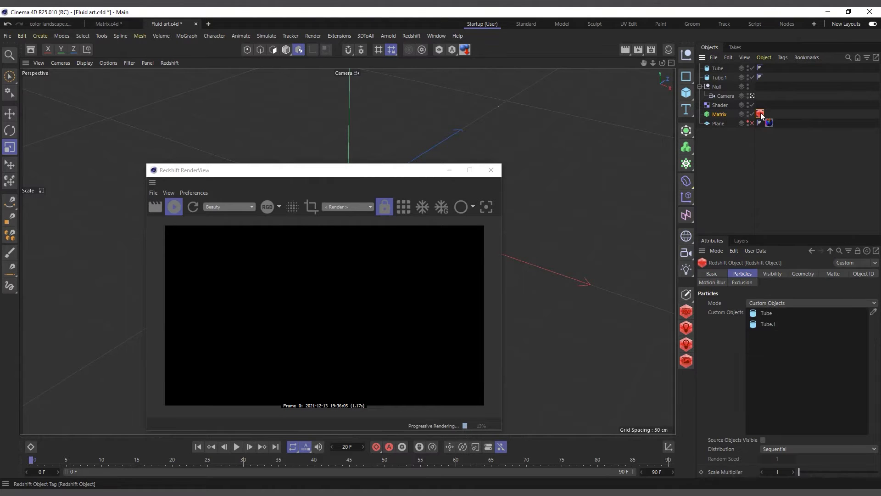
Step: Set the Matrix's Y transform scale to 0.2
{"action": "left_click", "coordinate": [722, 115]}
{"action": "left_click", "coordinate": [805, 274]}
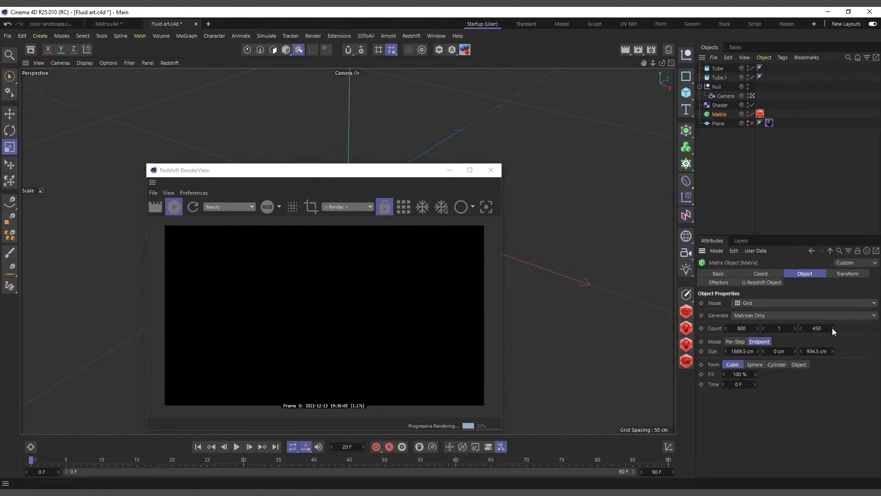
{"action": "left_click", "coordinate": [847, 274]}
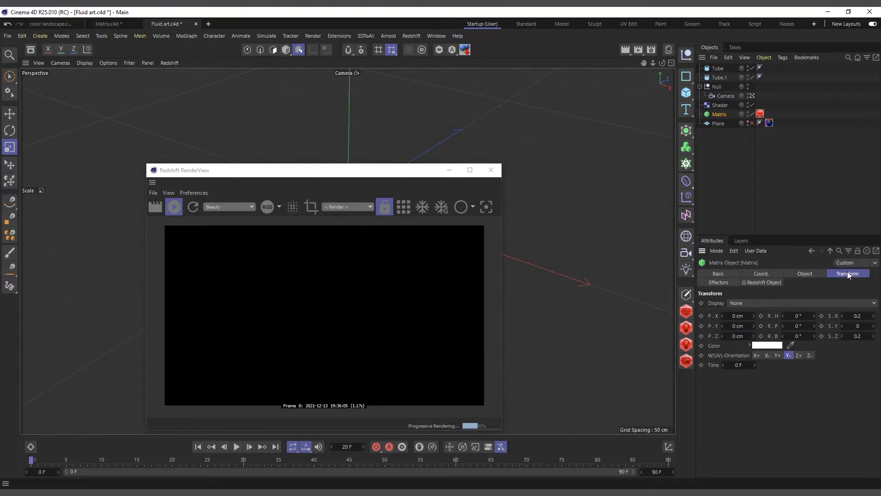
{"action": "left_click", "coordinate": [858, 326]}
{"action": "type", "text": ".2"}
{"action": "key", "text": "Return"}
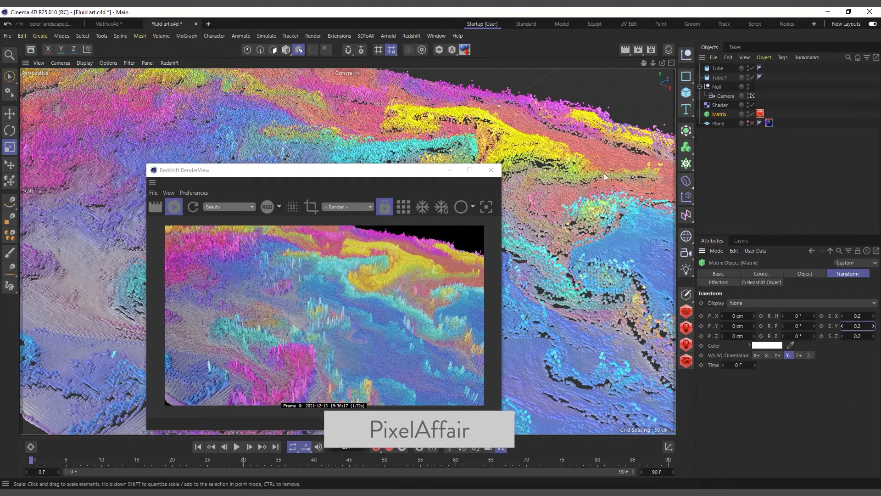
Step: Reset the Camera's heading and pitch rotation to 0° and set its Z position to about -840 cm
{"action": "left_click_drag", "start_coordinate": [660, 64], "coordinate": [643, 67]}
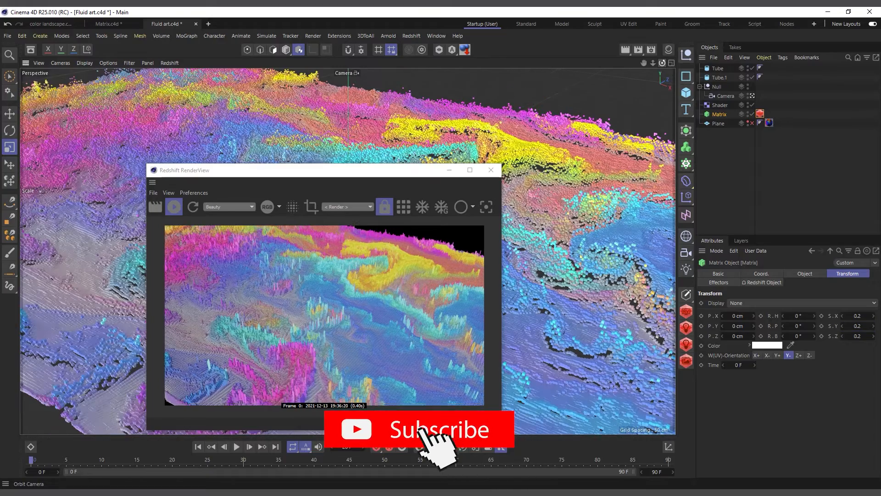
{"action": "left_click", "coordinate": [726, 96]}
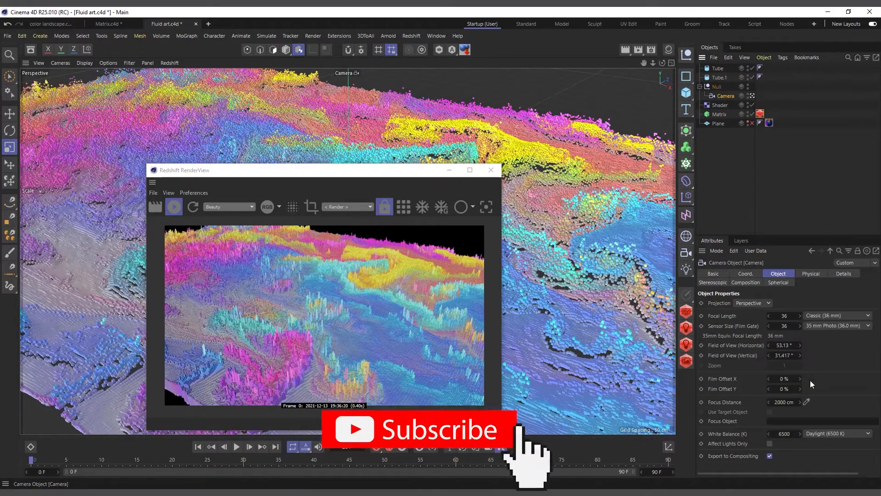
{"action": "left_click", "coordinate": [746, 273]}
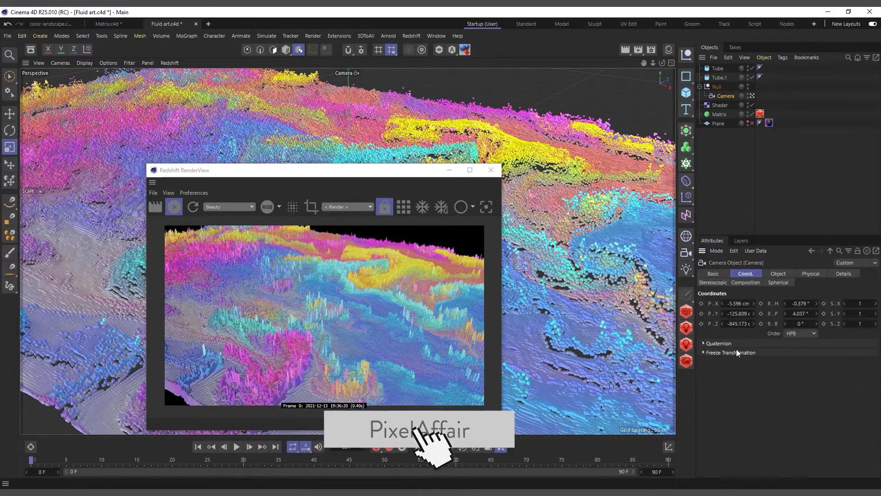
{"action": "right_click", "coordinate": [816, 303]}
{"action": "right_click", "coordinate": [816, 314]}
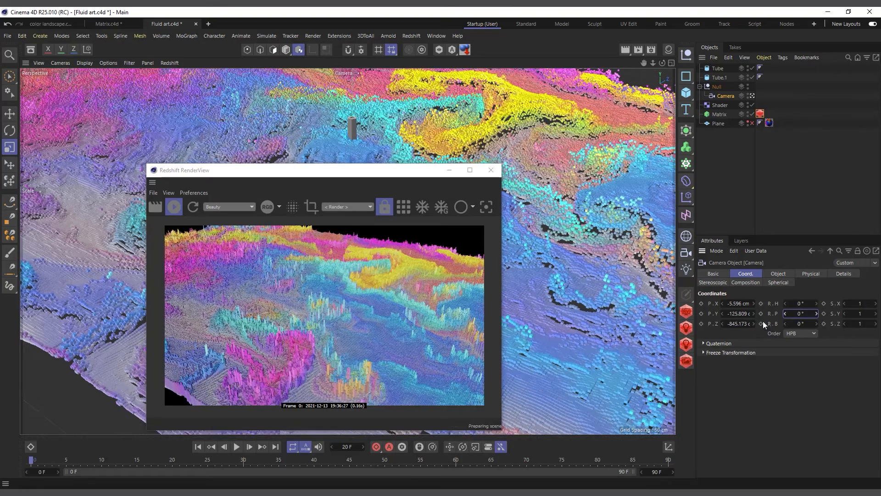
{"action": "left_click_drag", "start_coordinate": [741, 326], "coordinate": [750, 326]}
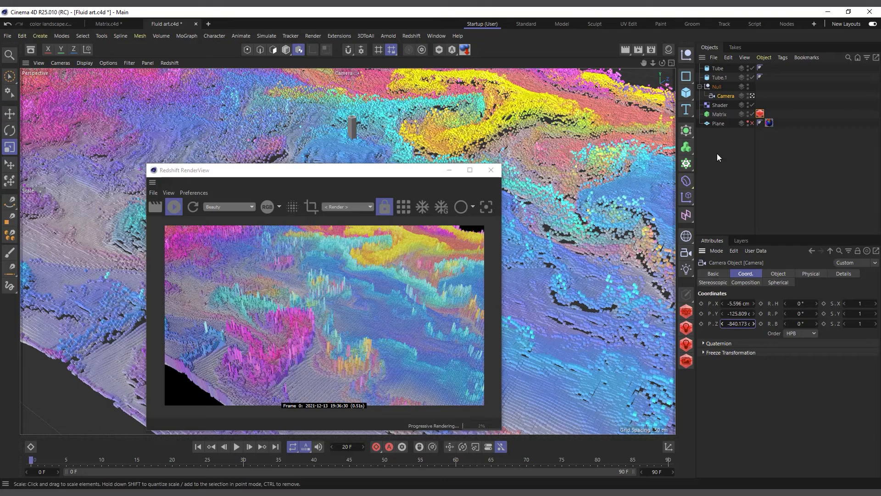
Step: Move the camera closer to the landscape and save the project
{"action": "left_click", "coordinate": [718, 126]}
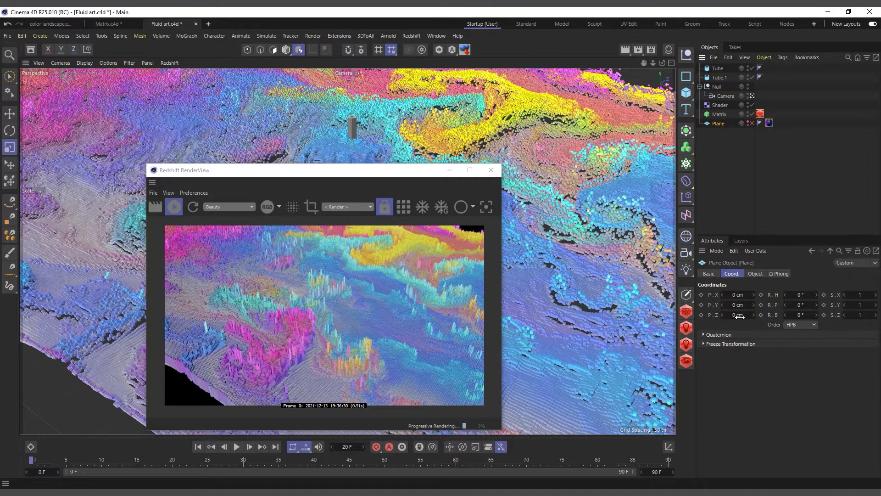
{"action": "left_click", "coordinate": [721, 96]}
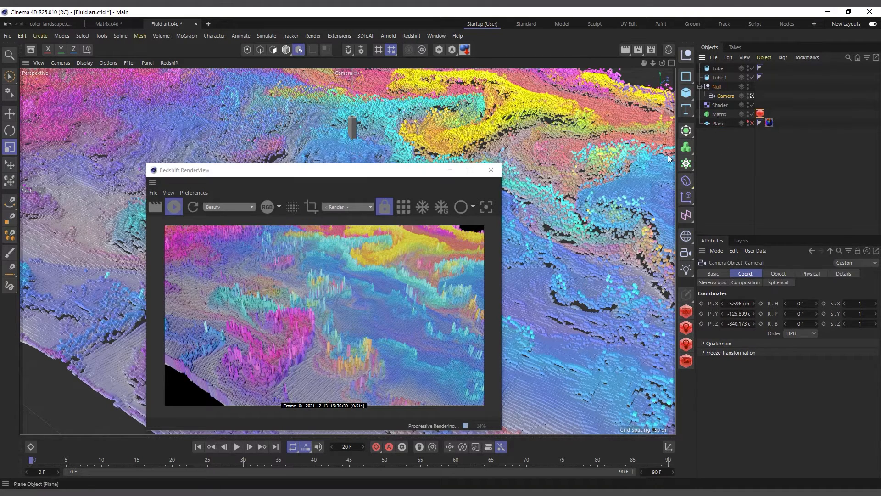
{"action": "left_click", "coordinate": [720, 122]}
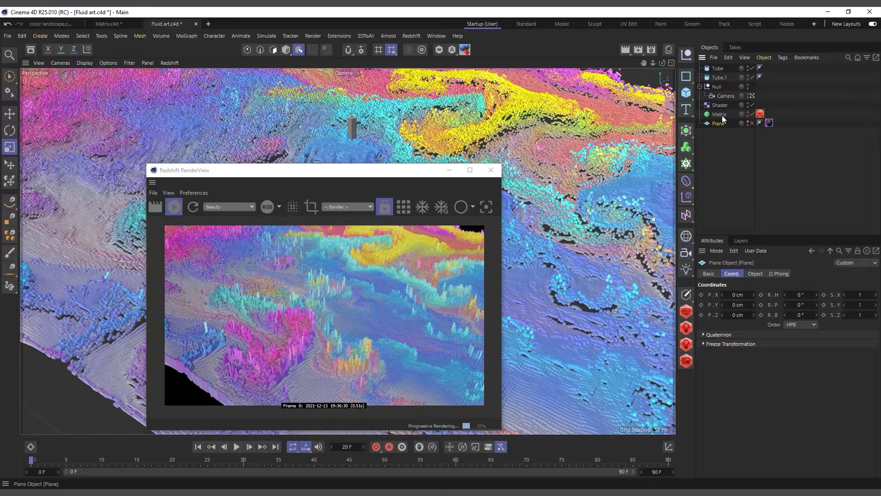
{"action": "mouse_move", "coordinate": [653, 64]}
{"action": "left_mouse_down"}
{"action": "mouse_move", "coordinate": [674, 66]}
{"action": "mouse_move", "coordinate": [670, 59]}
{"action": "left_mouse_up"}
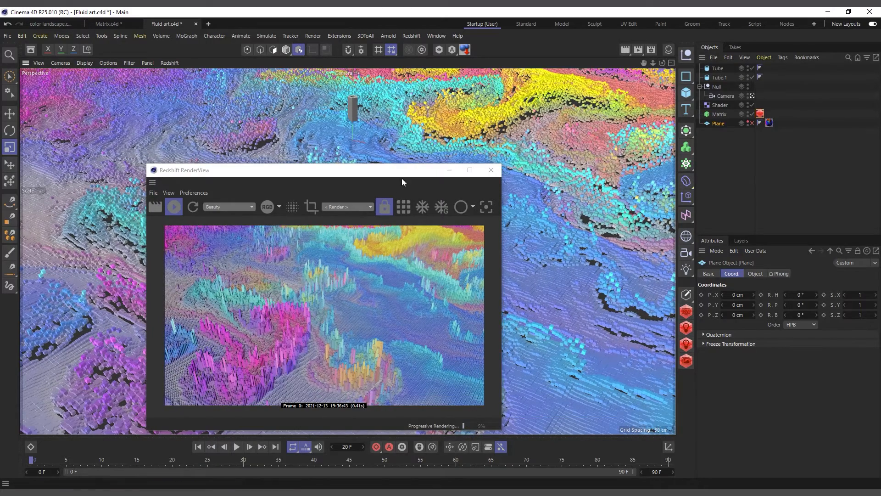
{"action": "left_click_drag", "start_coordinate": [402, 173], "coordinate": [392, 125]}
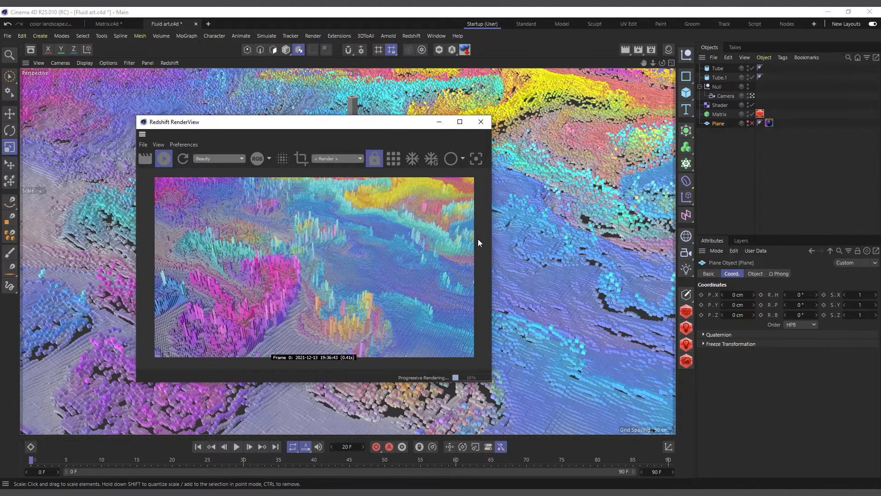
{"action": "left_click", "coordinate": [759, 114]}
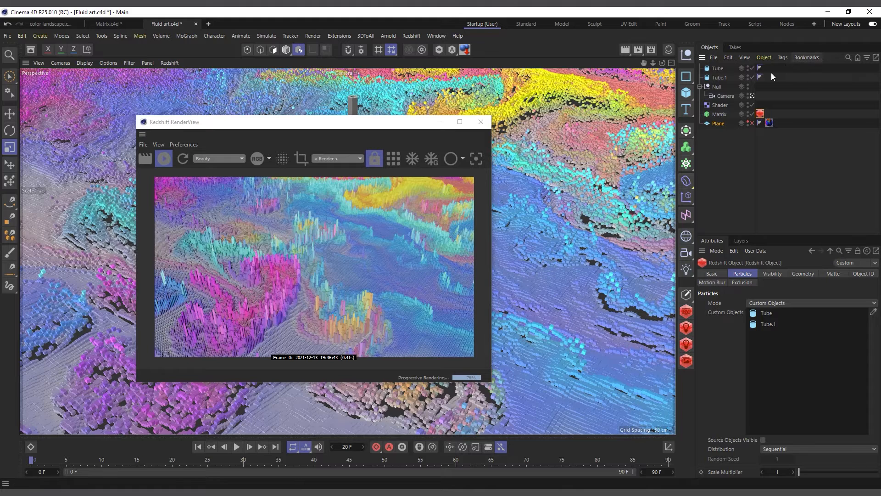
{"action": "key", "text": "ctrl+s"}
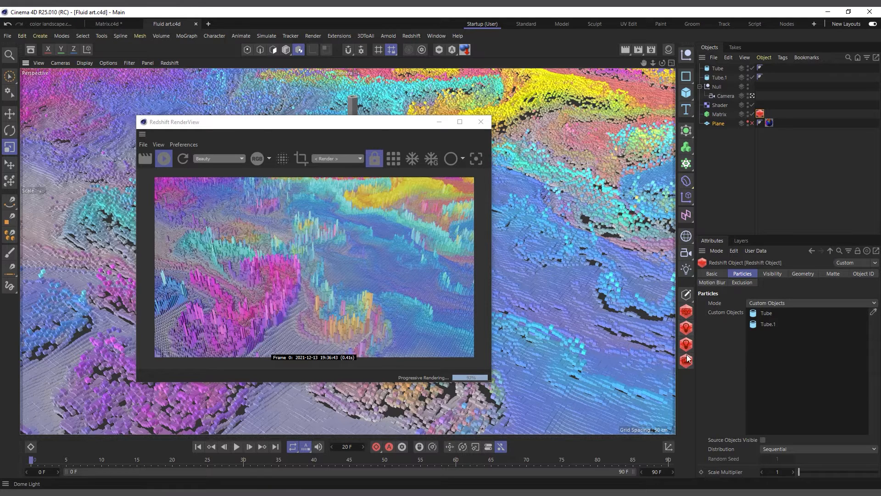
Step: Add a Redshift Dome Light to the scene
{"action": "left_click", "coordinate": [687, 345]}
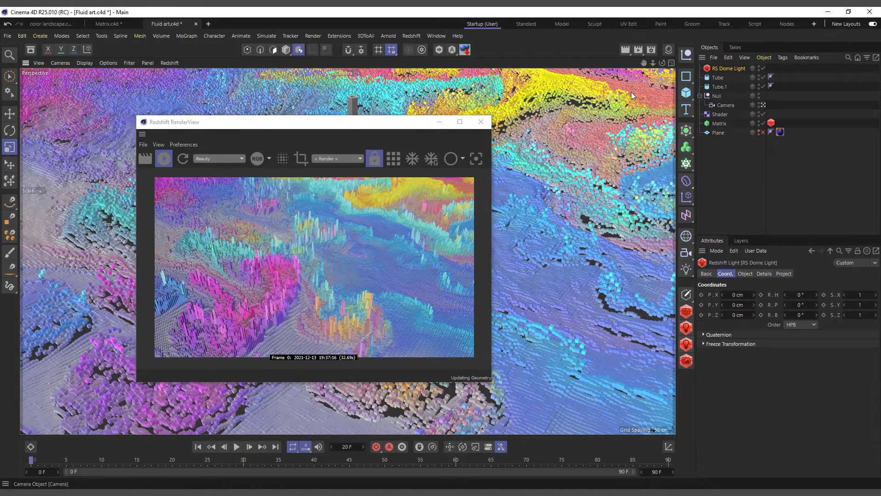
{"action": "left_click", "coordinate": [412, 36]}
{"action": "mouse_move", "coordinate": [423, 62]}
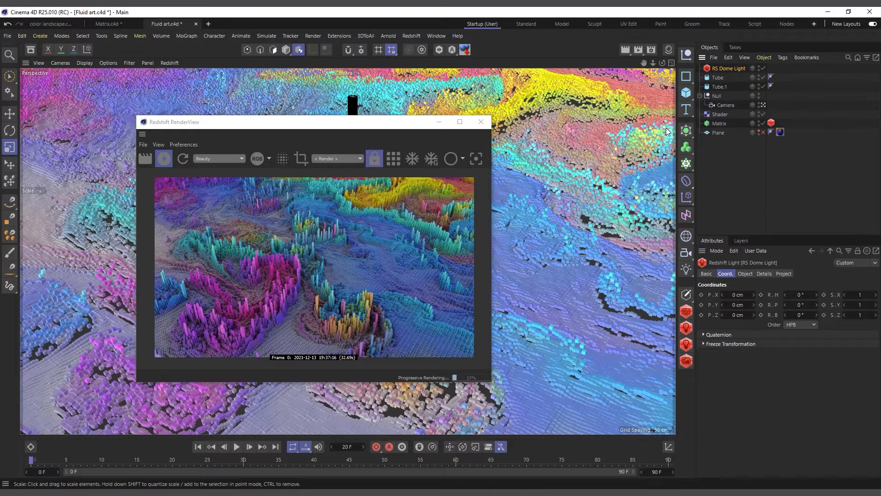
Step: Load the Studio_11 HDRI from the STUDIO asset folder as the Dome Light's texture and set its intensity to 1.2
{"action": "left_click", "coordinate": [34, 51]}
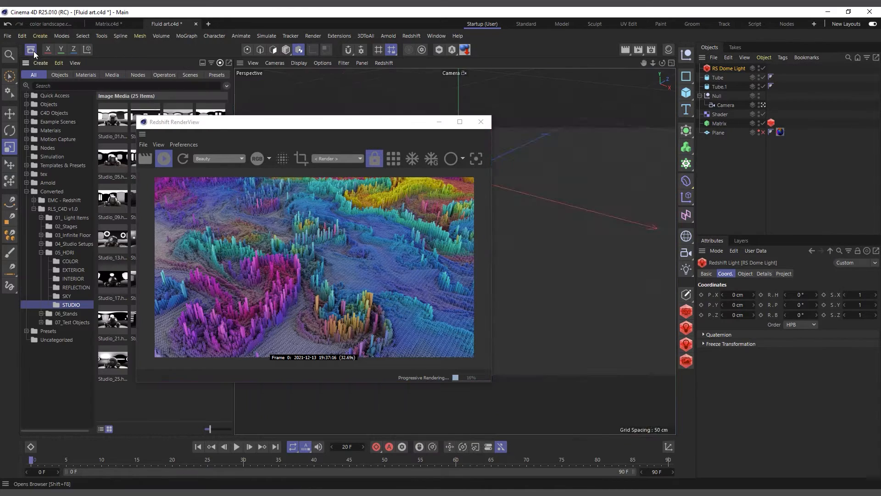
{"action": "left_click_drag", "start_coordinate": [380, 124], "coordinate": [487, 96]}
{"action": "left_click", "coordinate": [730, 69]}
{"action": "left_click", "coordinate": [745, 274]}
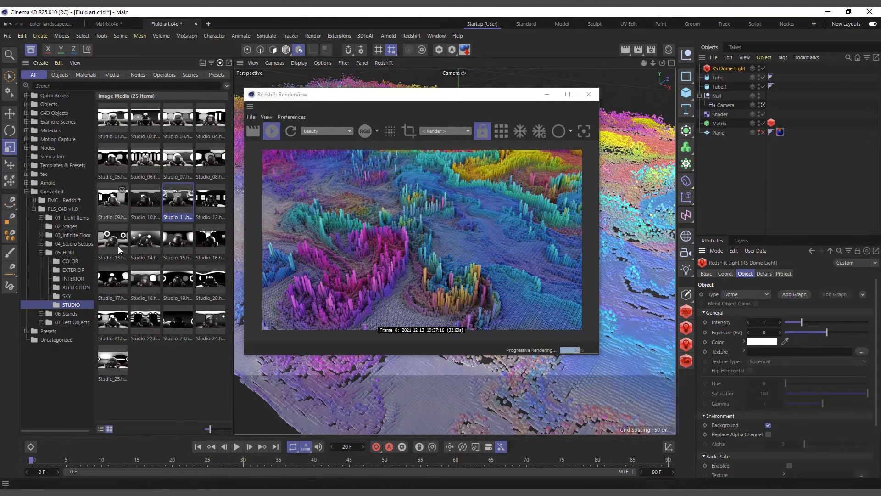
{"action": "left_click_drag", "start_coordinate": [177, 202], "coordinate": [764, 352]}
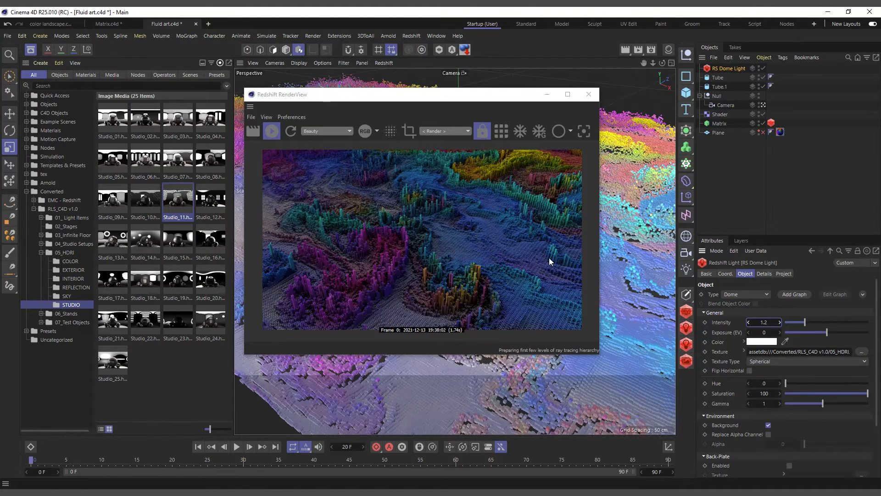
Step: Save the project and switch the renderer to Redshift in the render settings
{"action": "key", "text": "ctrl+s"}
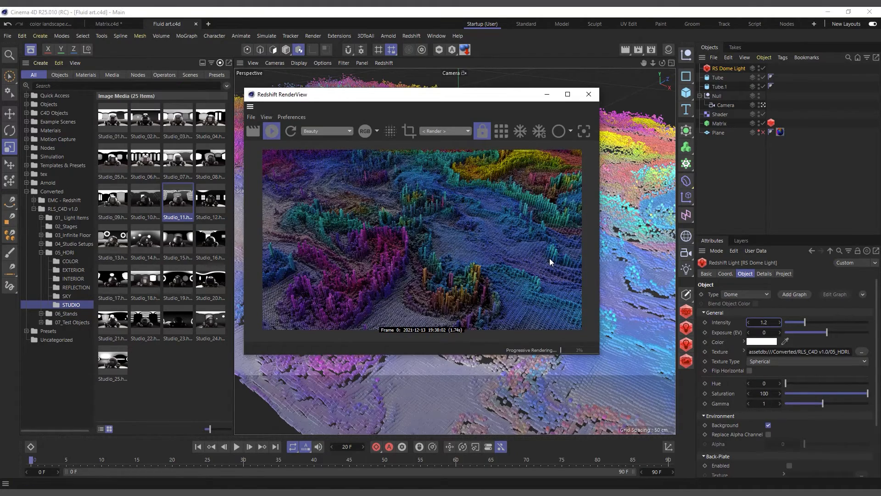
{"action": "left_click", "coordinate": [651, 51]}
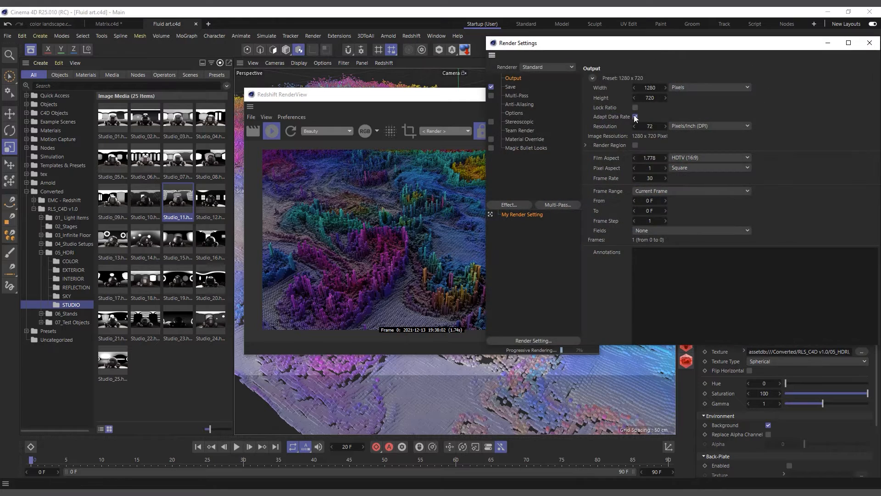
{"action": "left_click", "coordinate": [540, 67]}
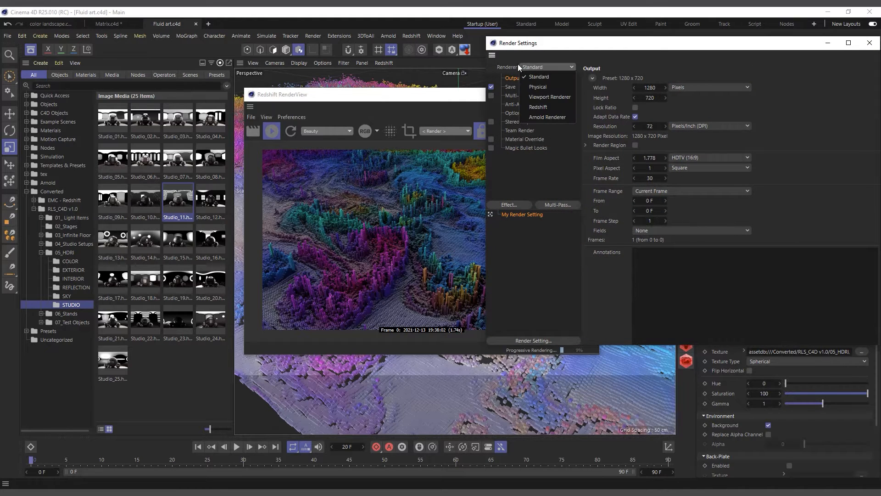
{"action": "left_click", "coordinate": [541, 107]}
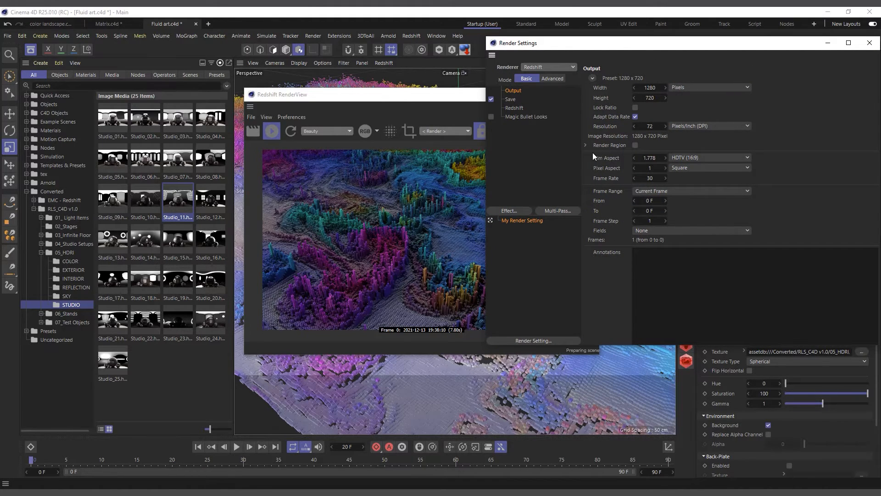
{"action": "left_click", "coordinate": [515, 107]}
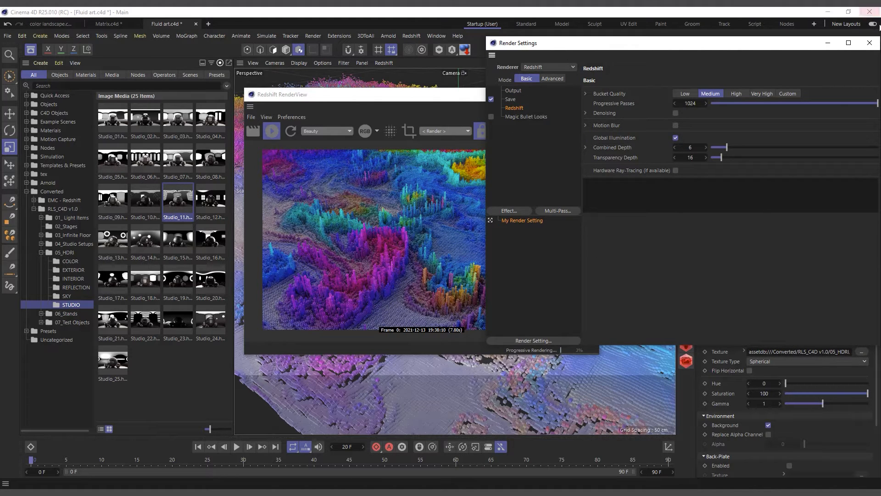
{"action": "left_click", "coordinate": [869, 43]}
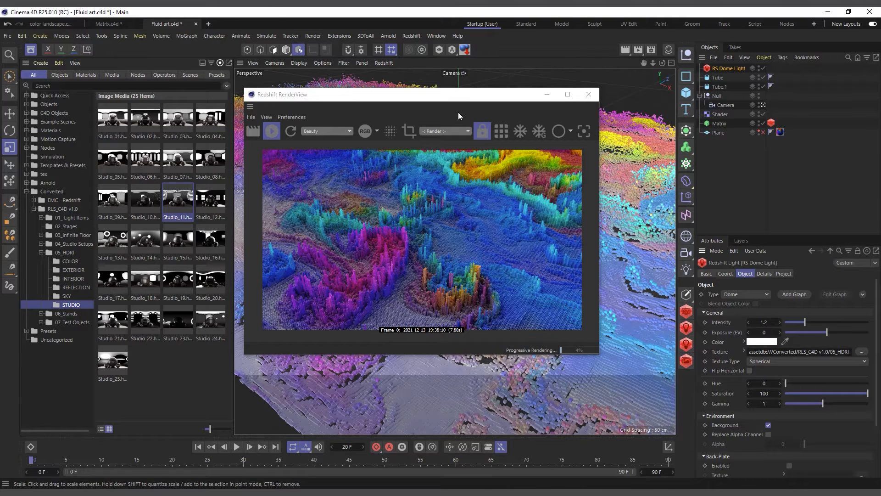
Step: Place the render preview beside the landscape and examine the tubes in the live render from close up and farther away
{"action": "left_click_drag", "start_coordinate": [471, 98], "coordinate": [458, 112]}
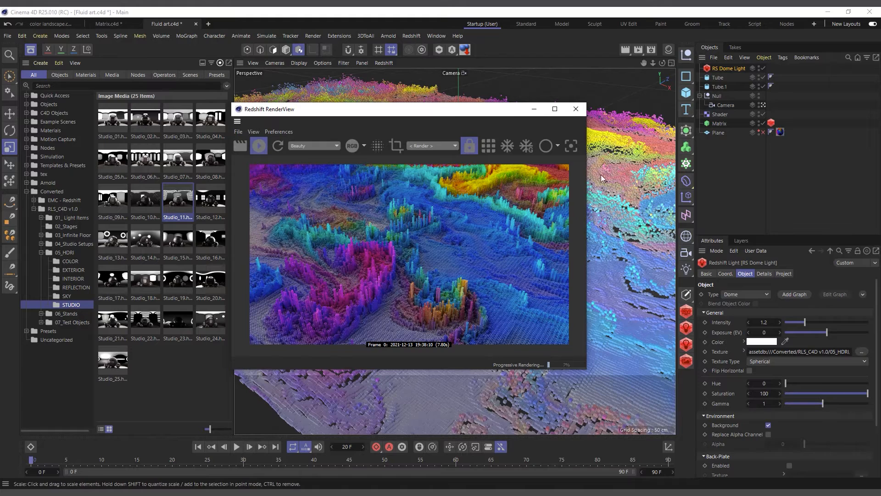
{"action": "left_click_drag", "start_coordinate": [449, 102], "coordinate": [447, 109]}
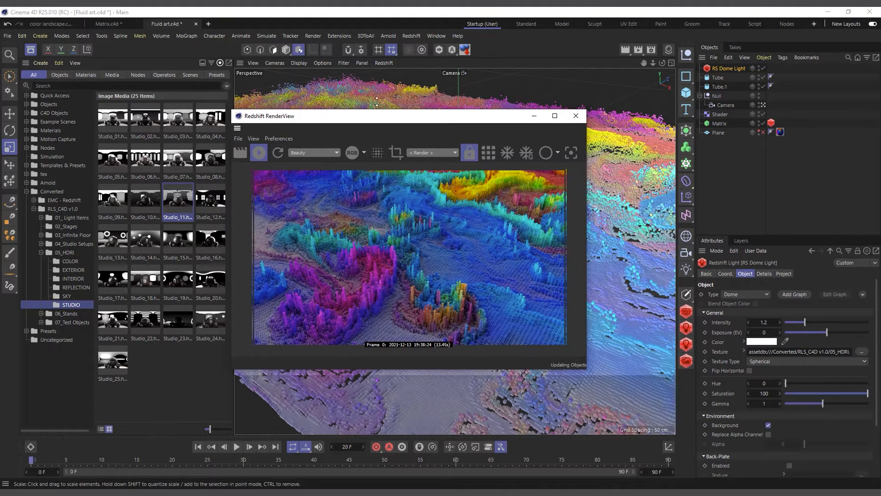
{"action": "left_click_drag", "start_coordinate": [333, 116], "coordinate": [102, 93]}
{"action": "left_click", "coordinate": [482, 323]}
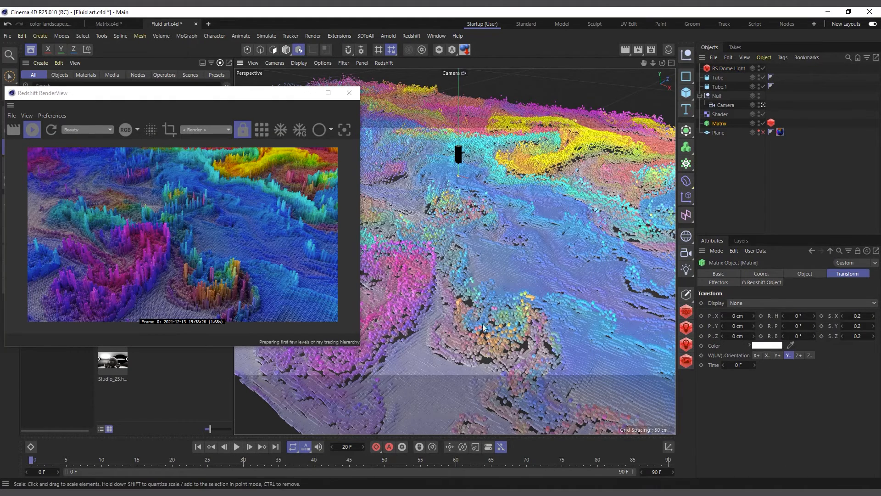
{"action": "scroll", "coordinate": [456, 255], "scroll_direction": "up", "scroll_amount": 3}
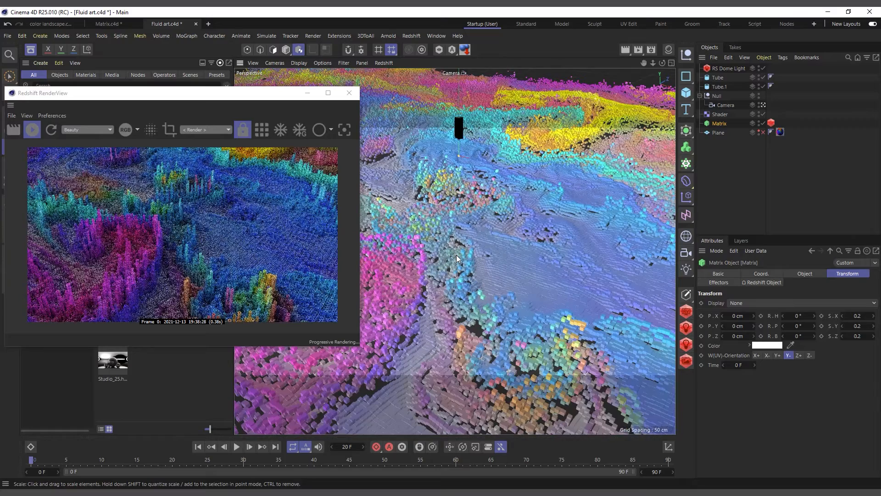
{"action": "scroll", "coordinate": [461, 258], "scroll_direction": "up", "scroll_amount": 4}
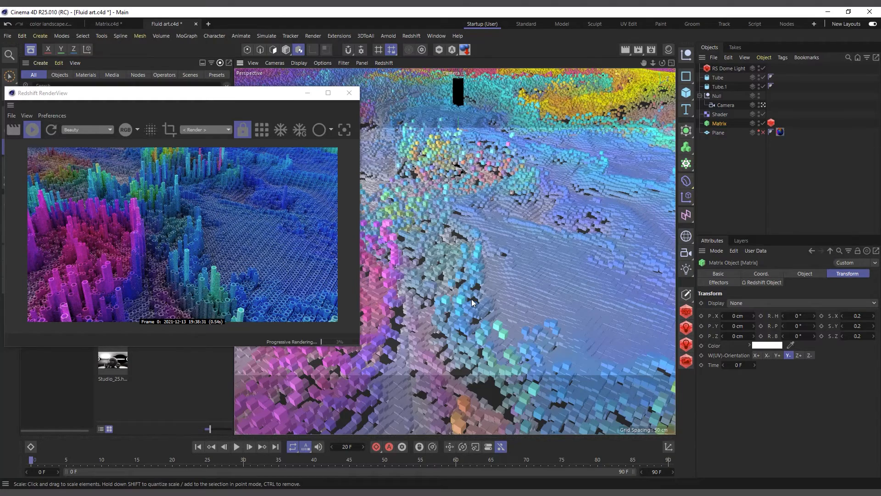
{"action": "scroll", "coordinate": [472, 299], "scroll_direction": "up", "scroll_amount": 3}
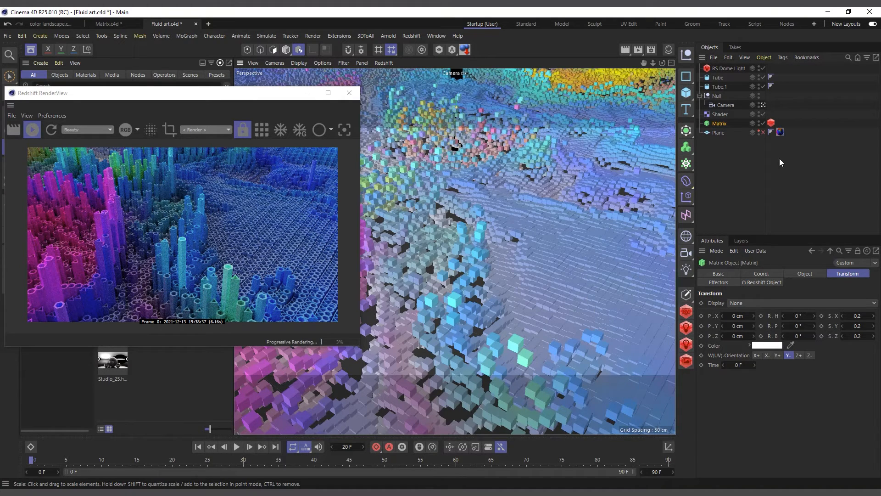
{"action": "left_click", "coordinate": [763, 133]}
{"action": "scroll", "coordinate": [485, 246], "scroll_direction": "down", "scroll_amount": 5}
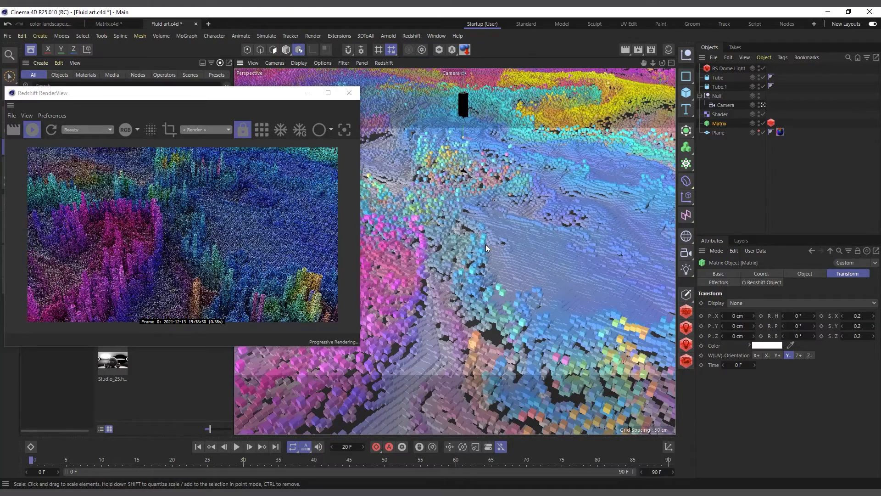
{"action": "scroll", "coordinate": [486, 244], "scroll_direction": "down", "scroll_amount": 2}
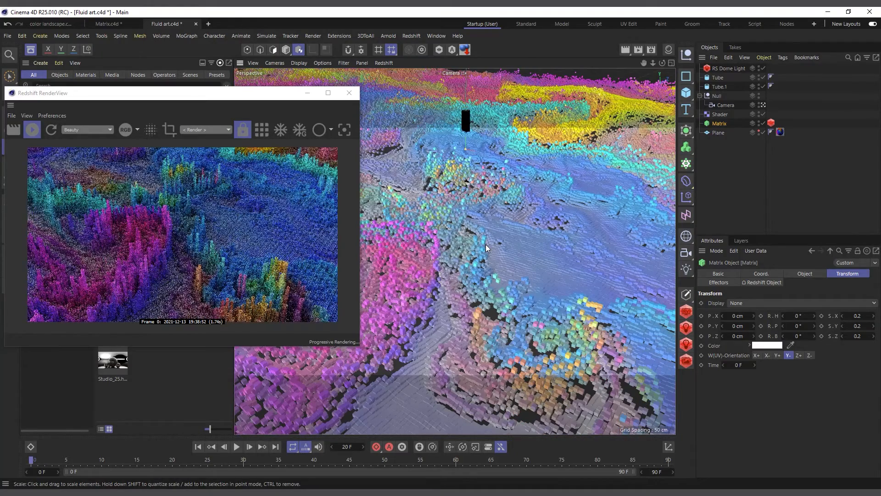
{"action": "scroll", "coordinate": [486, 244], "scroll_direction": "down", "scroll_amount": 1}
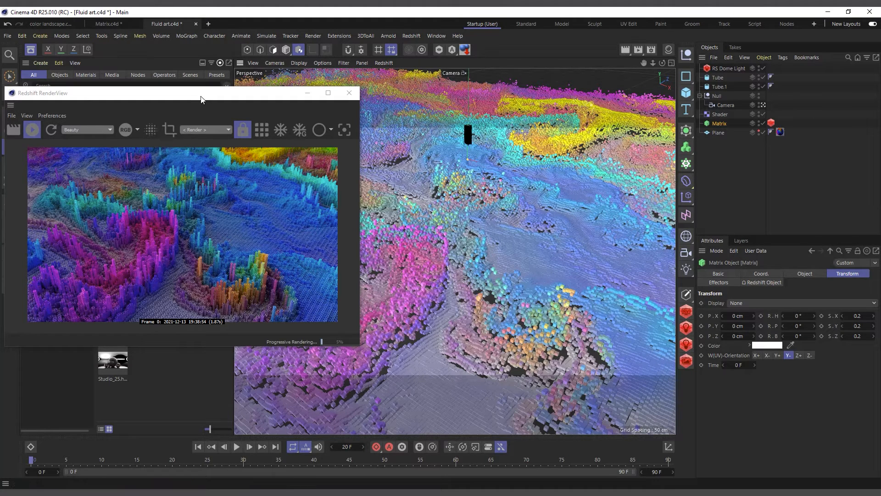
{"action": "left_click_drag", "start_coordinate": [179, 93], "coordinate": [298, 93]}
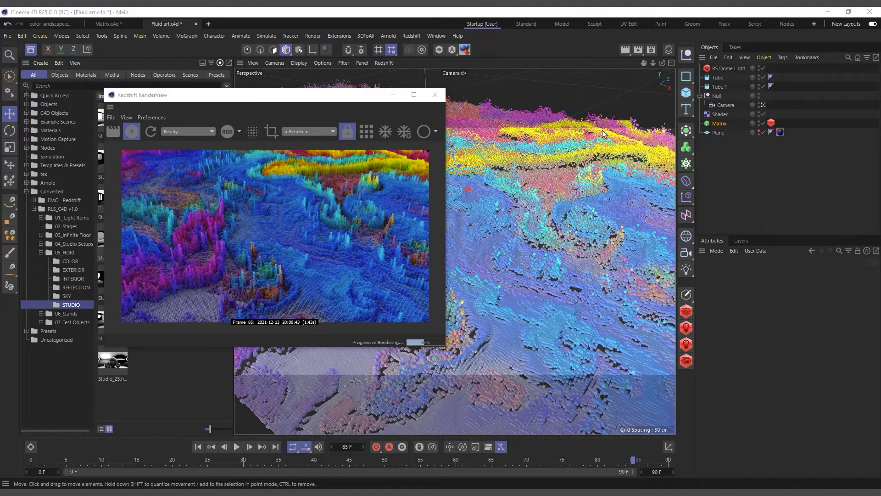
Step: Create a new Redshift material in the Material Manager and save the project
{"action": "left_click", "coordinate": [668, 51]}
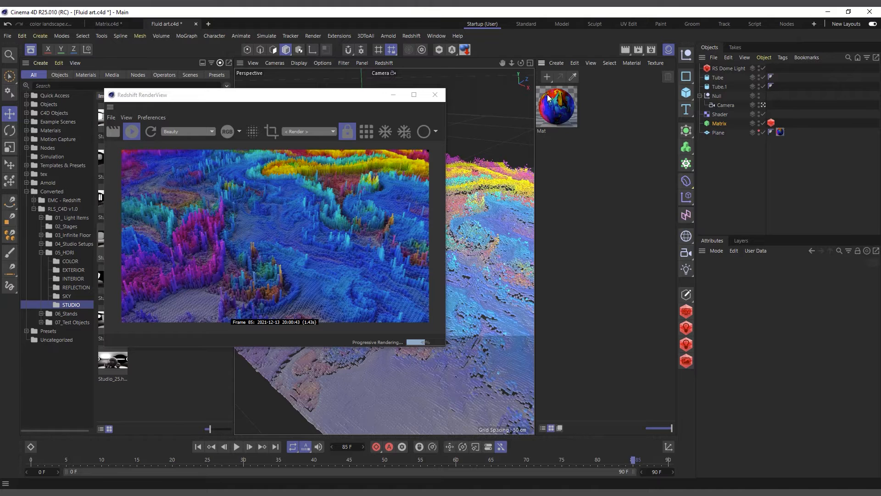
{"action": "left_click", "coordinate": [554, 62]}
{"action": "mouse_move", "coordinate": [581, 115]}
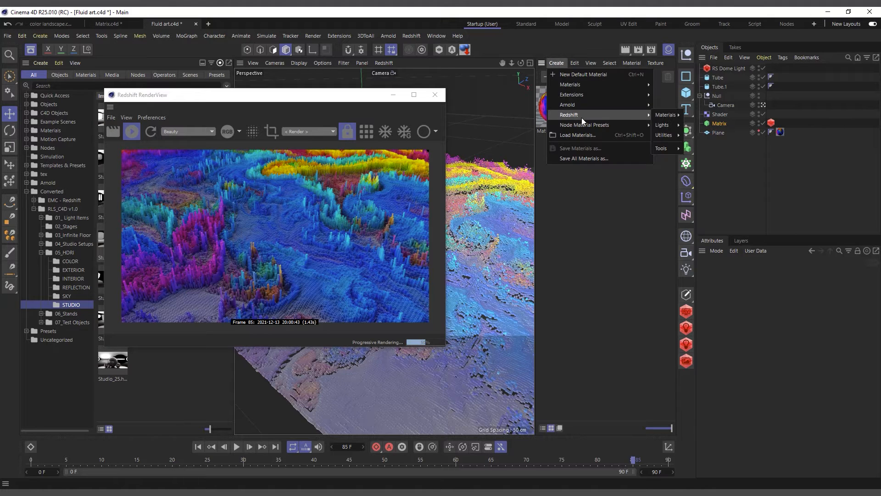
{"action": "mouse_move", "coordinate": [671, 115]}
{"action": "left_click", "coordinate": [697, 114]}
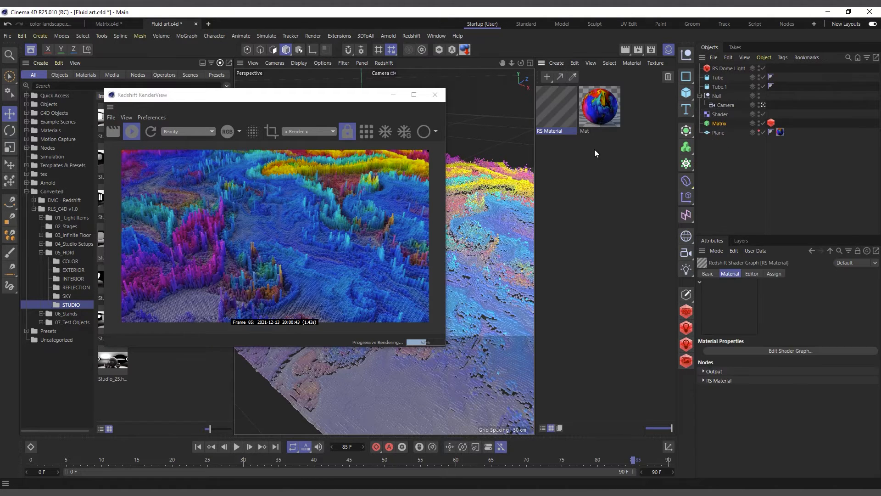
{"action": "key", "text": "ctrl+s"}
Step: Assign the RS Material to both Tube and Tube.1, leaving no material tag on the Matrix
{"action": "left_click_drag", "start_coordinate": [558, 106], "coordinate": [728, 123]}
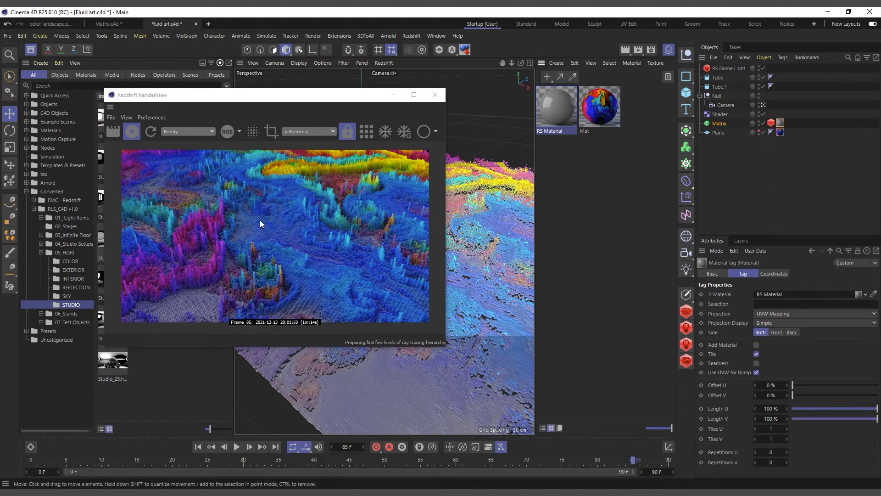
{"action": "left_click_drag", "start_coordinate": [782, 121], "coordinate": [785, 85]}
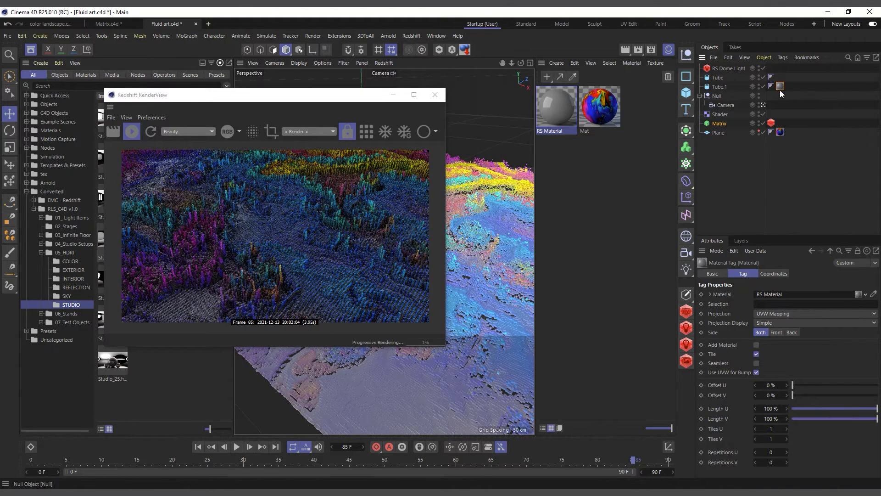
{"action": "left_click_drag", "start_coordinate": [781, 87], "coordinate": [786, 77]}
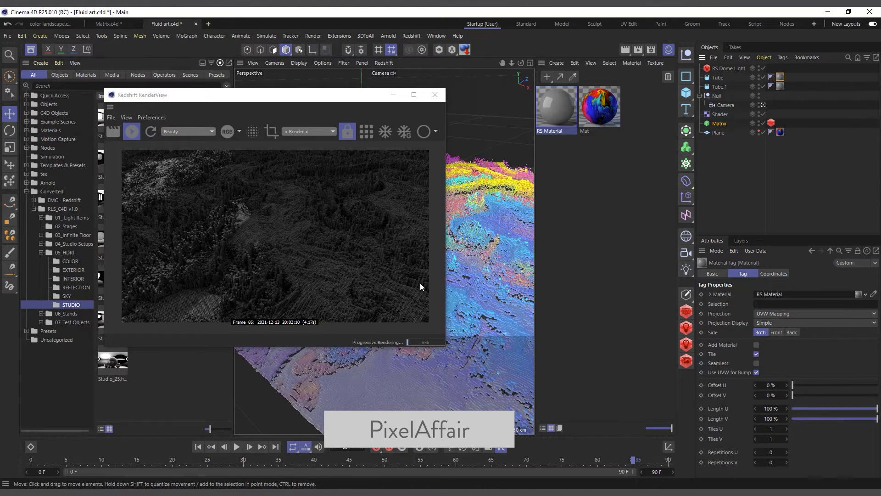
Step: Open the RS Material's shader graph and add a Color User Data node
{"action": "left_click", "coordinate": [558, 114]}
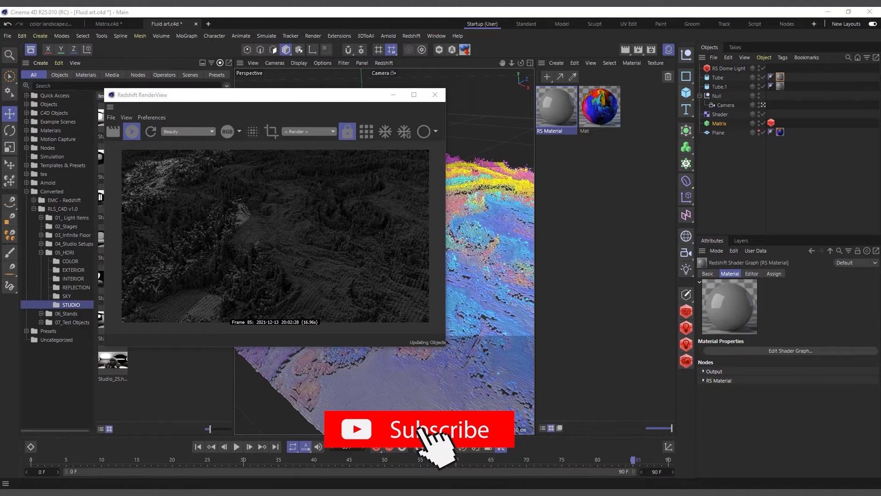
{"action": "left_click_drag", "start_coordinate": [551, 95], "coordinate": [526, 112]}
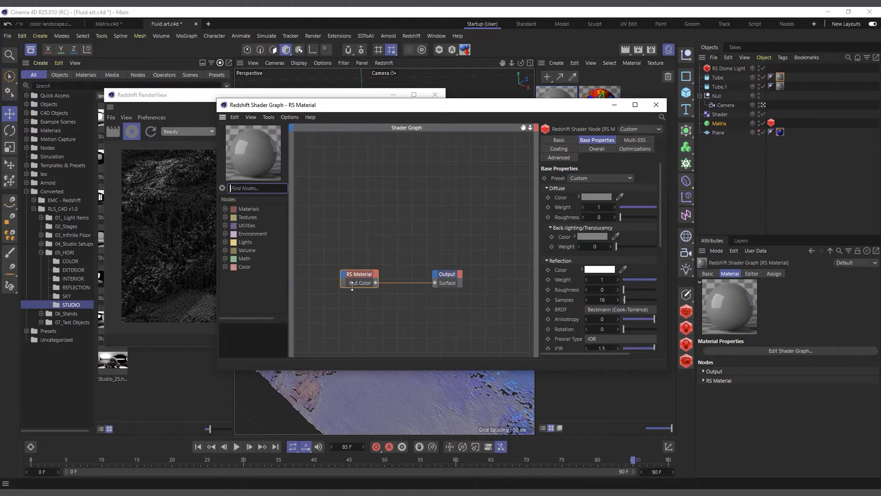
{"action": "left_click_drag", "start_coordinate": [323, 223], "coordinate": [361, 281]}
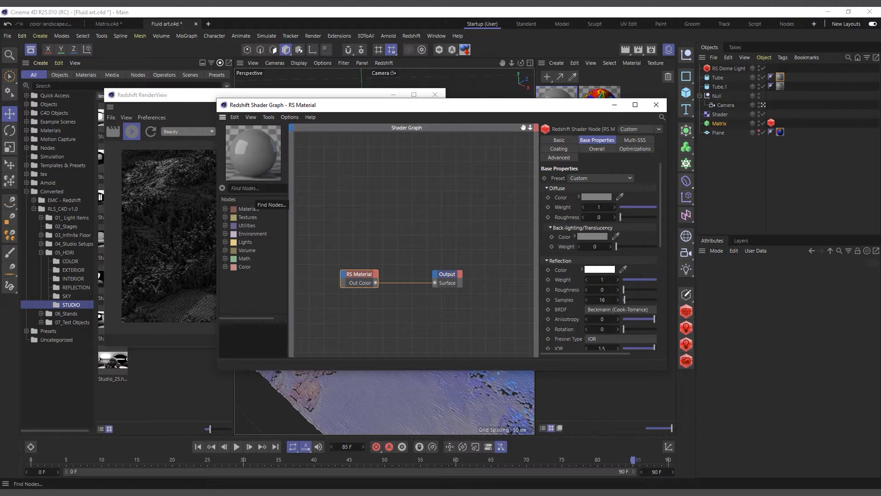
{"action": "left_click", "coordinate": [256, 191]}
{"action": "type", "text": "color use"}
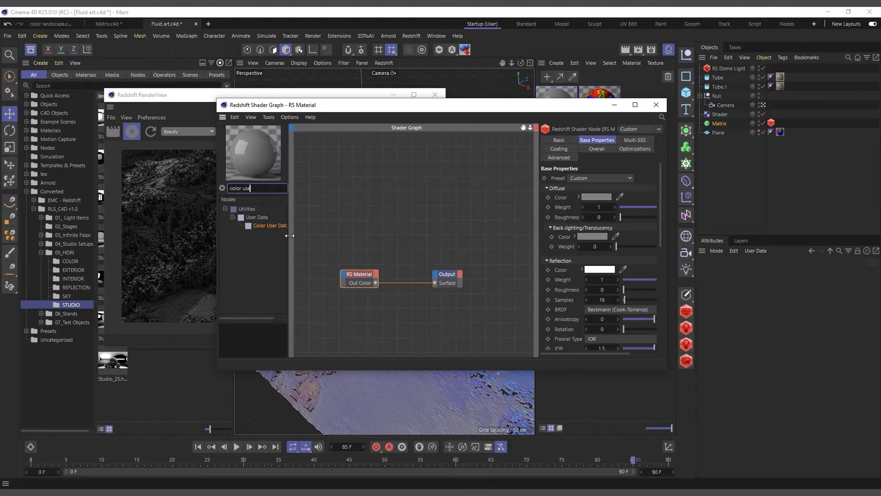
{"action": "left_click_drag", "start_coordinate": [288, 235], "coordinate": [350, 225]}
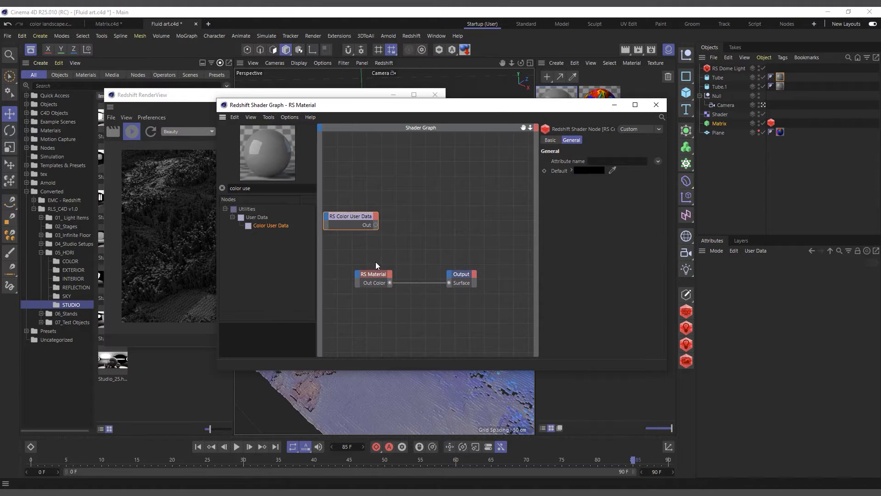
Step: Line up the nodes and connect the Color User Data output to the RS Material's Diffuse Color
{"action": "left_click_drag", "start_coordinate": [375, 262], "coordinate": [449, 291]}
{"action": "left_click_drag", "start_coordinate": [382, 274], "coordinate": [423, 219]}
{"action": "left_click", "coordinate": [362, 226]}
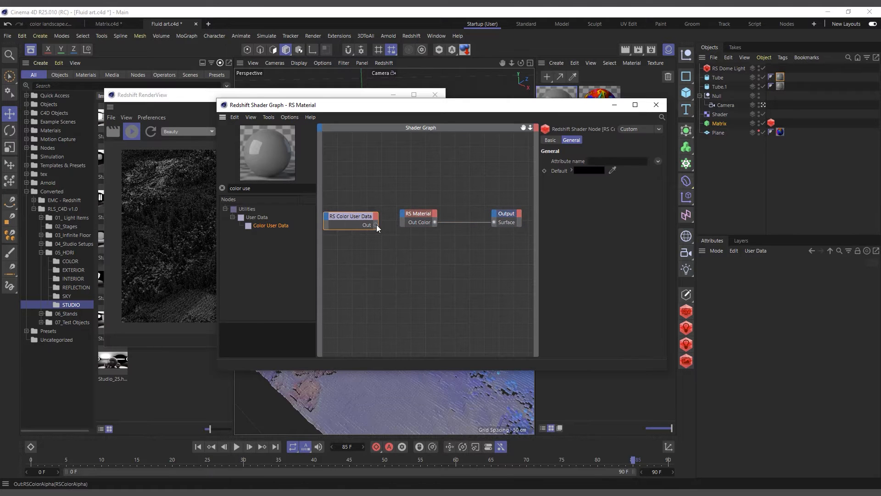
{"action": "left_click_drag", "start_coordinate": [445, 108], "coordinate": [632, 108]}
{"action": "left_click_drag", "start_coordinate": [271, 95], "coordinate": [233, 92]}
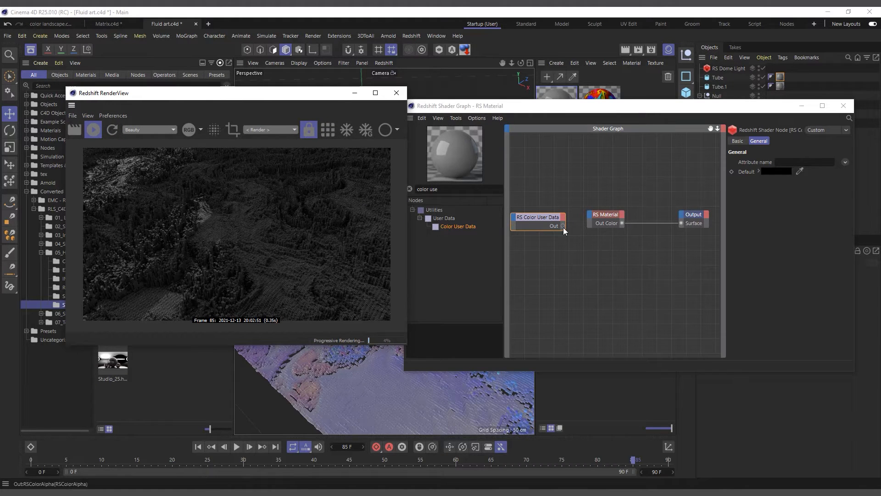
{"action": "left_click_drag", "start_coordinate": [563, 225], "coordinate": [589, 221]}
{"action": "mouse_move", "coordinate": [706, 233]}
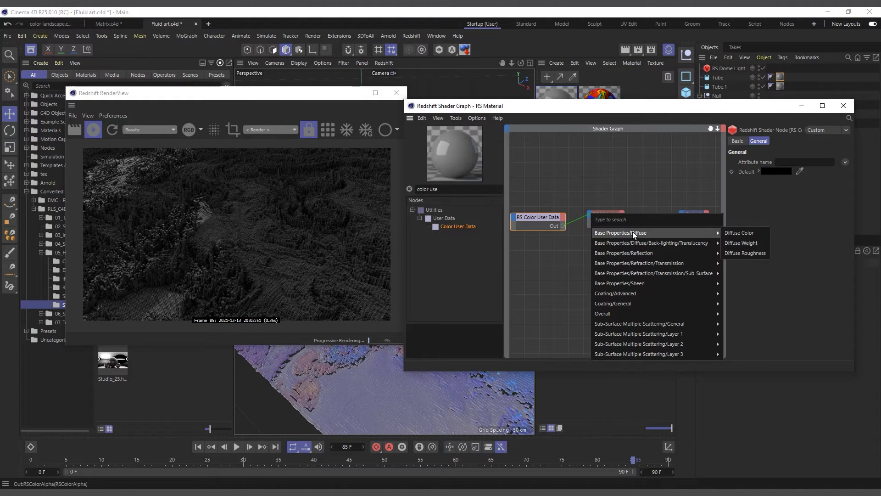
{"action": "left_click", "coordinate": [749, 232]}
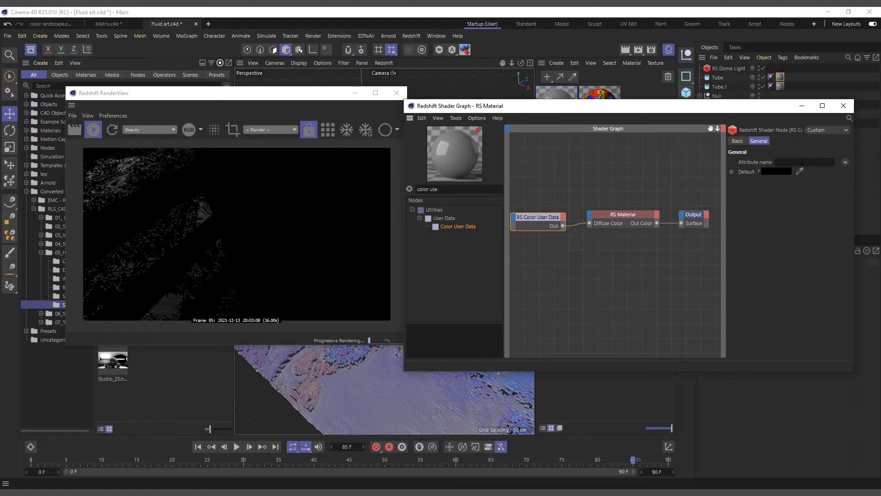
Step: Set the Color User Data node's attribute to the MoGraph Color (RSMGColor) and close the shader graph
{"action": "left_click", "coordinate": [845, 161]}
{"action": "mouse_move", "coordinate": [850, 174]}
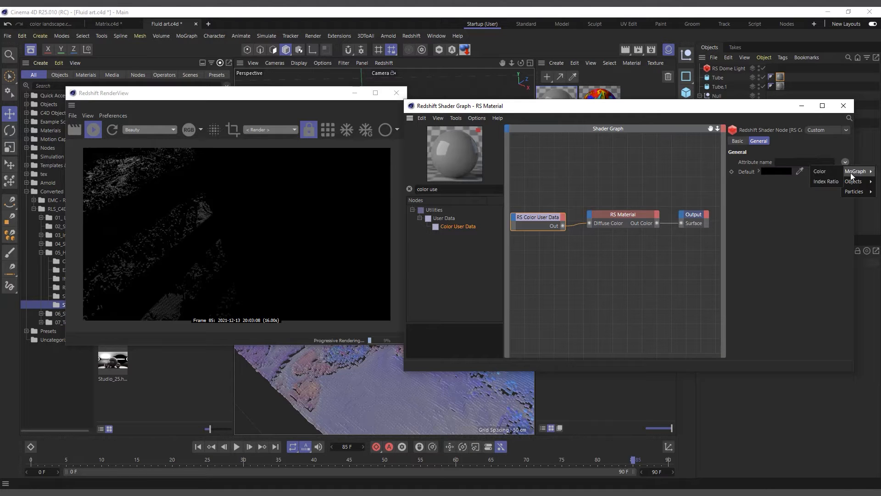
{"action": "left_click", "coordinate": [825, 173]}
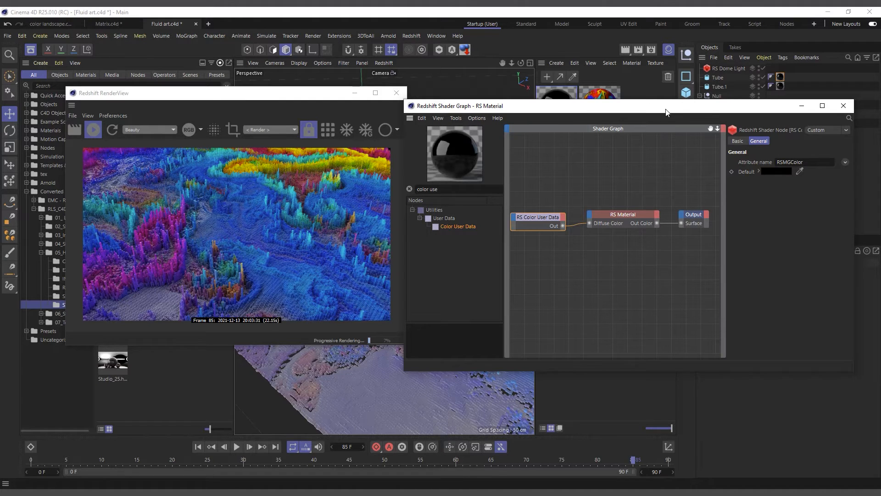
{"action": "left_click_drag", "start_coordinate": [665, 109], "coordinate": [526, 118]}
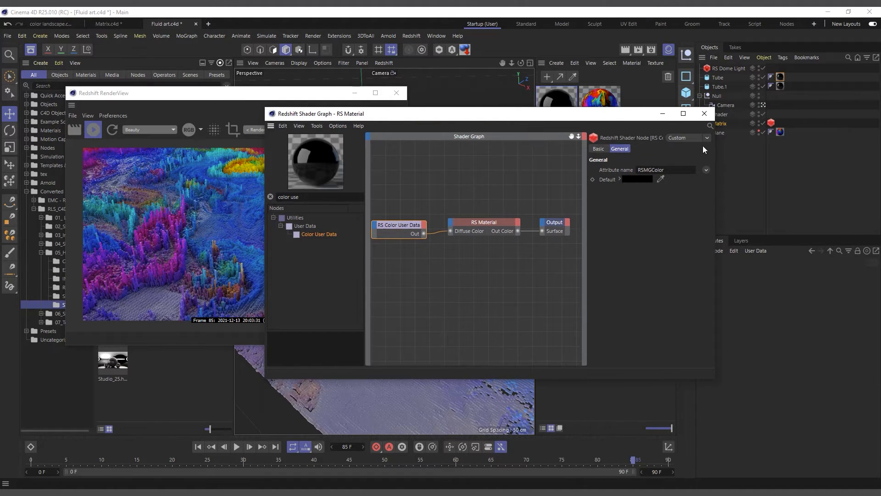
{"action": "left_click", "coordinate": [704, 114]}
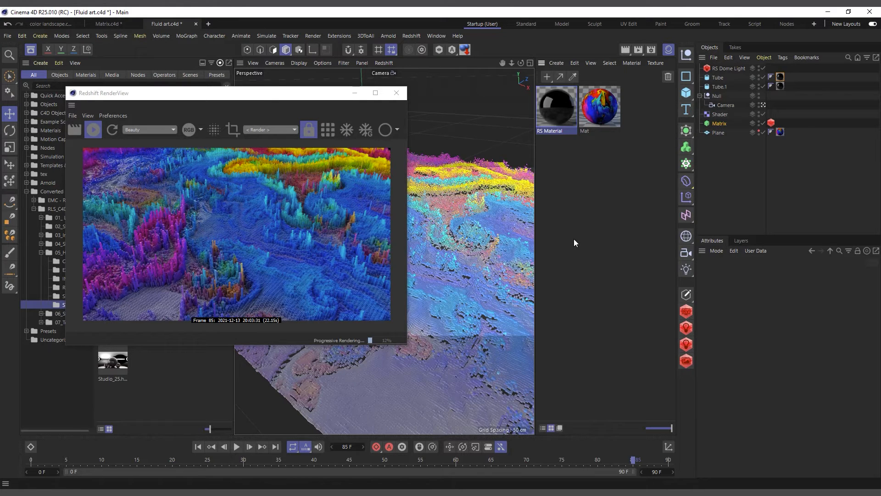
Step: Save the scene, and give Tube and Tube.1 a fillet with a 2 cm radius
{"action": "key", "text": "ctrl+s"}
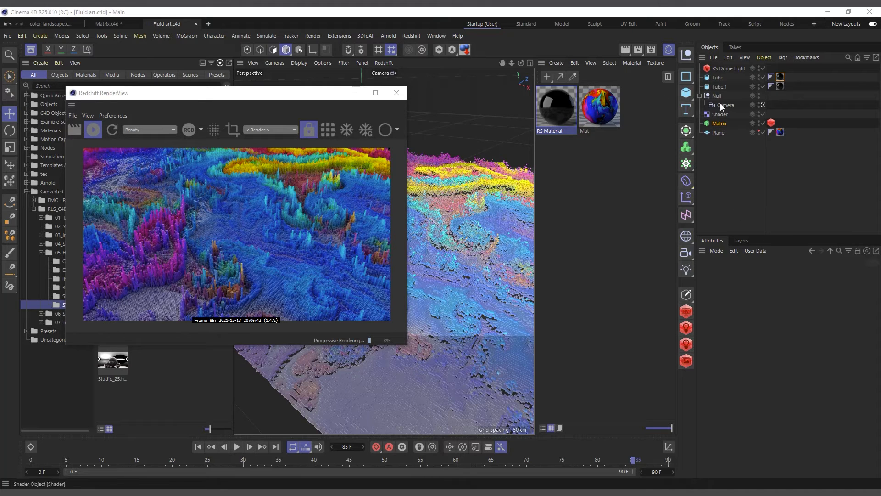
{"action": "left_click", "coordinate": [720, 87]}
{"action": "left_click", "coordinate": [722, 79], "text": "ctrl"}
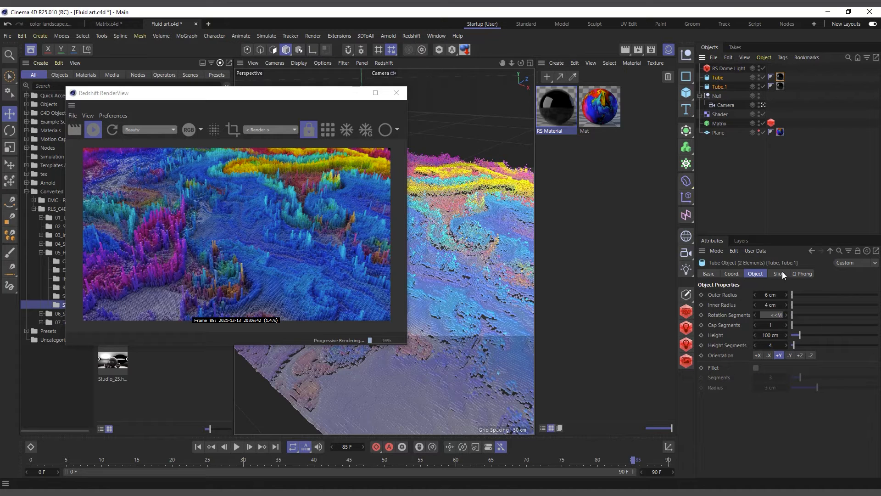
{"action": "left_click", "coordinate": [756, 368]}
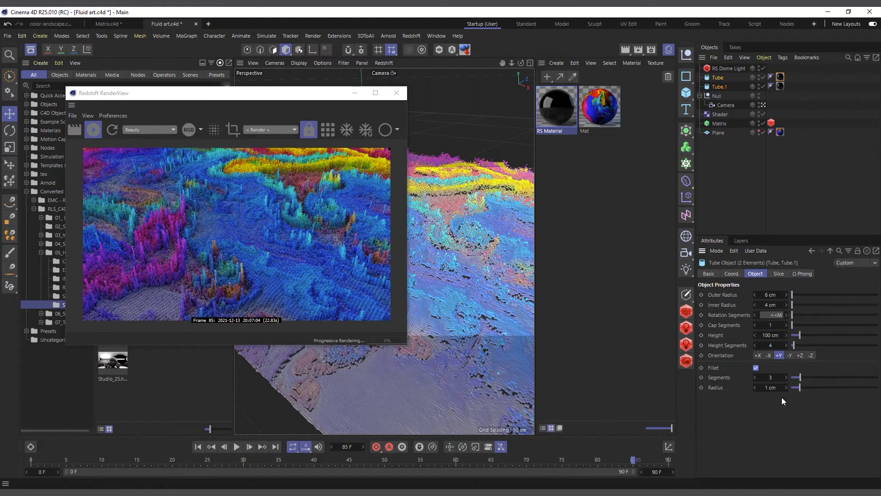
{"action": "left_click", "coordinate": [771, 387]}
{"action": "type", "text": "2"}
{"action": "key", "text": "Return"}
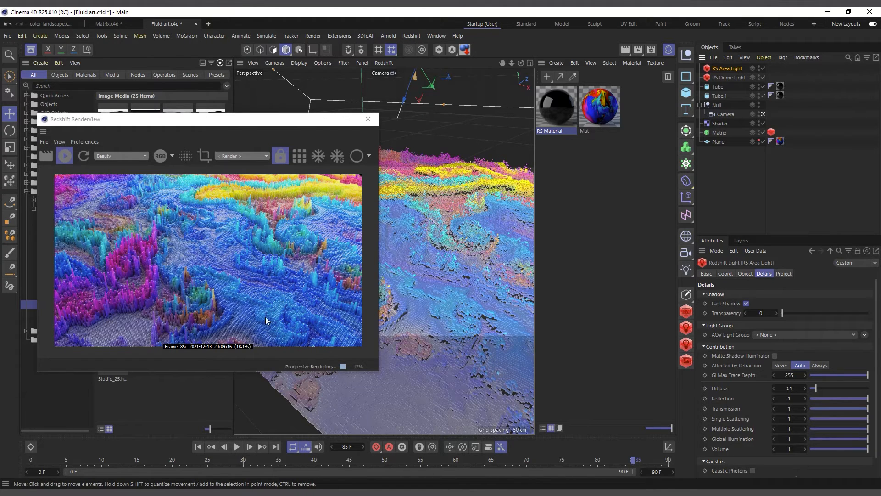
Step: Compare the render with the RS Area Light disabled and enabled again
{"action": "left_click", "coordinate": [763, 69]}
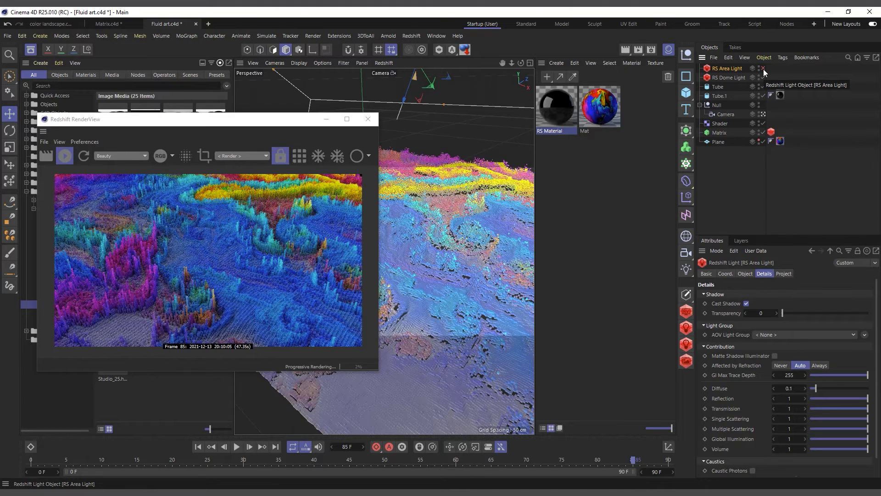
{"action": "left_click", "coordinate": [763, 69]}
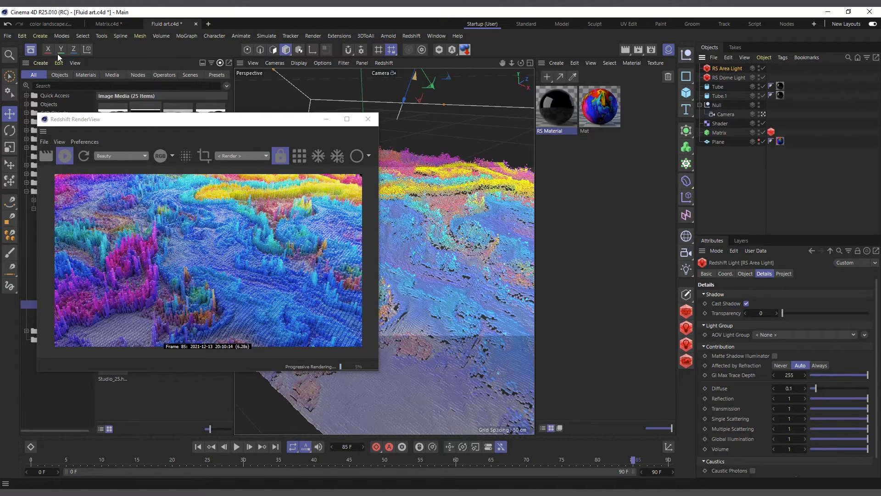
Step: Switch to the color landscape.c4d project, hide the asset browser and examine the Matrix's effector list and the Delay effector's settings
{"action": "left_click", "coordinate": [54, 22]}
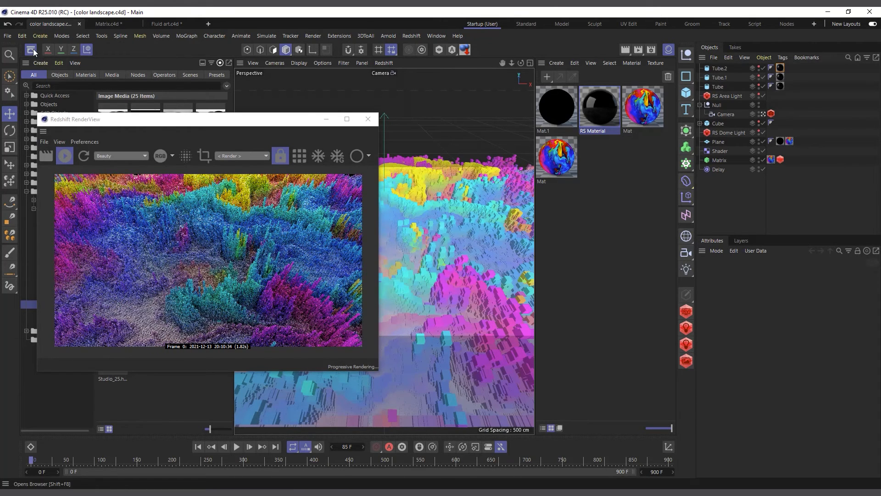
{"action": "left_click", "coordinate": [31, 50]}
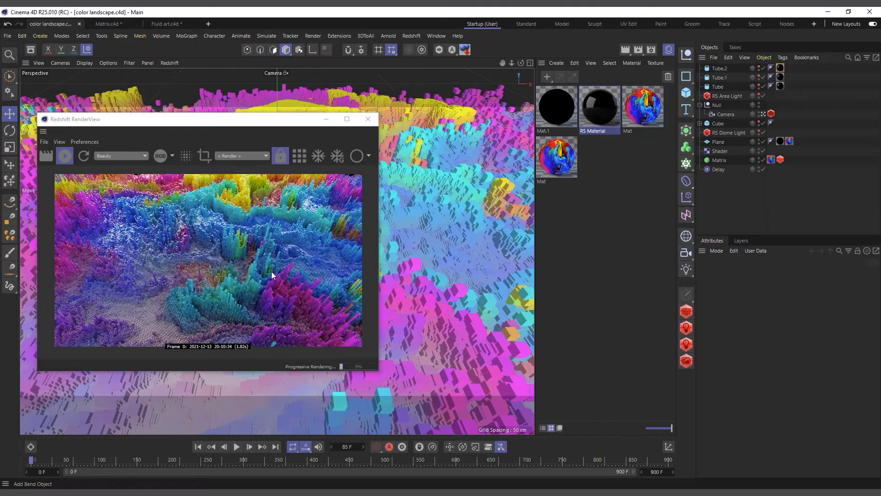
{"action": "left_click", "coordinate": [718, 169]}
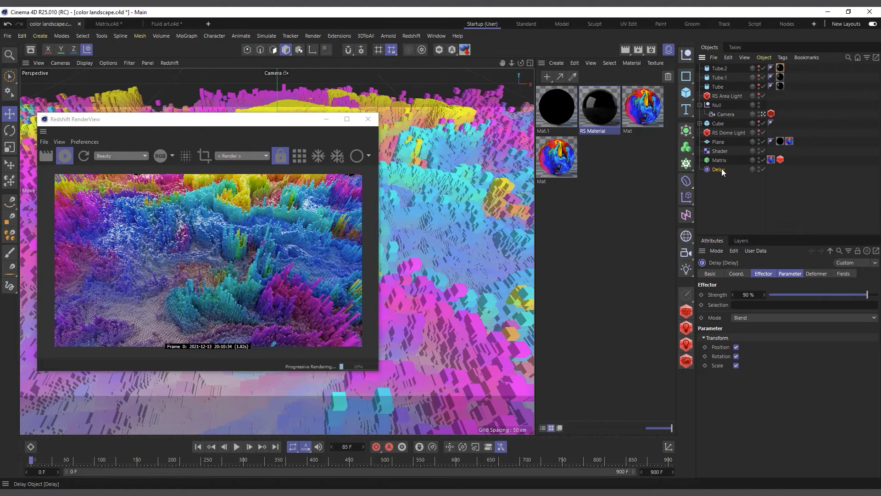
{"action": "left_click", "coordinate": [720, 158]}
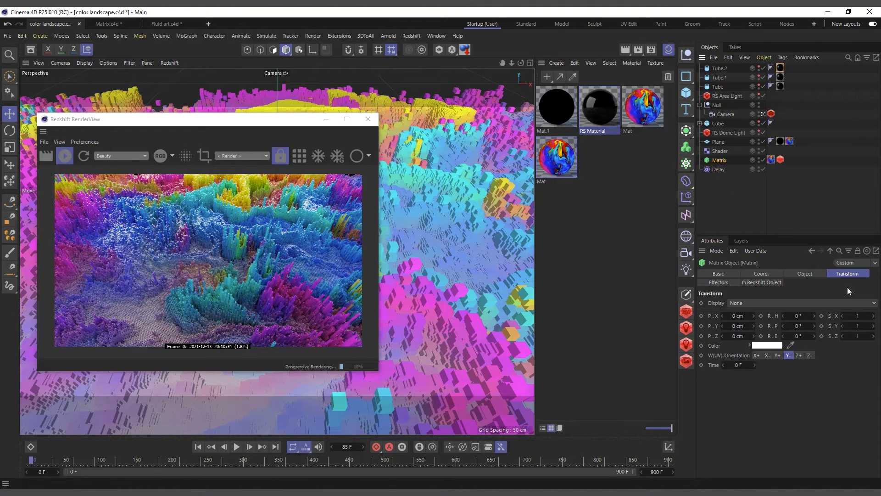
{"action": "left_click", "coordinate": [719, 283]}
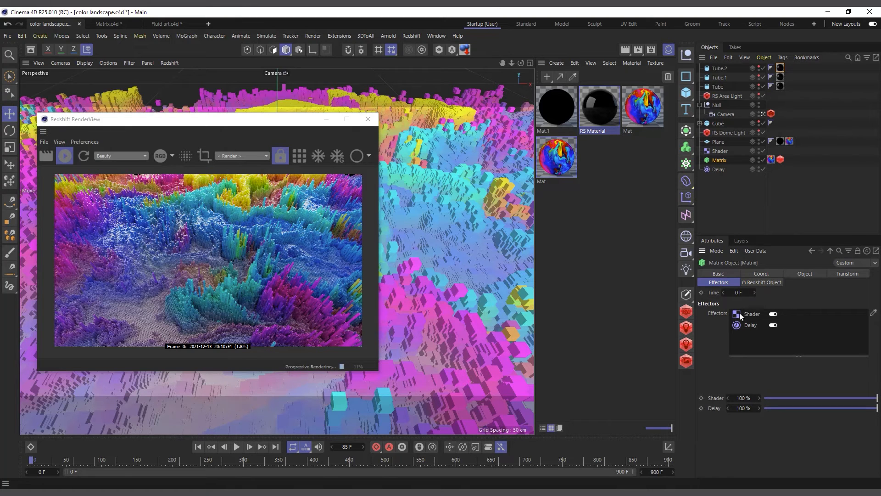
{"action": "left_click", "coordinate": [712, 169]}
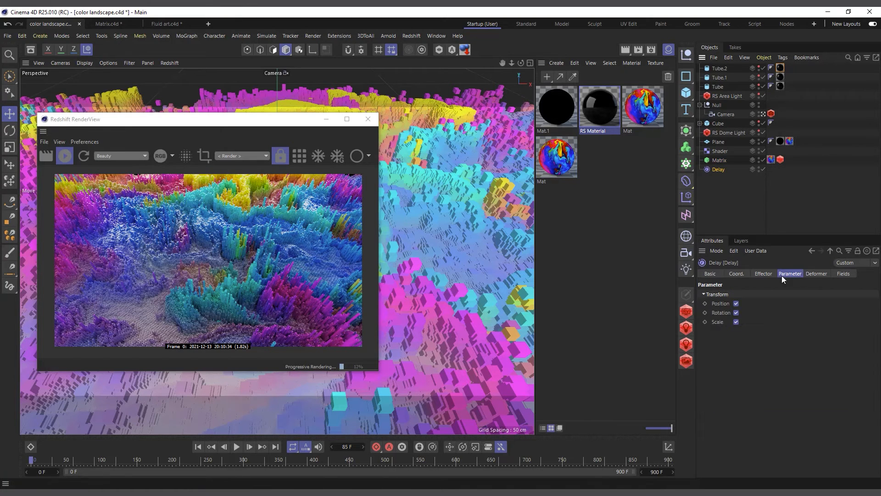
{"action": "left_click", "coordinate": [770, 275]}
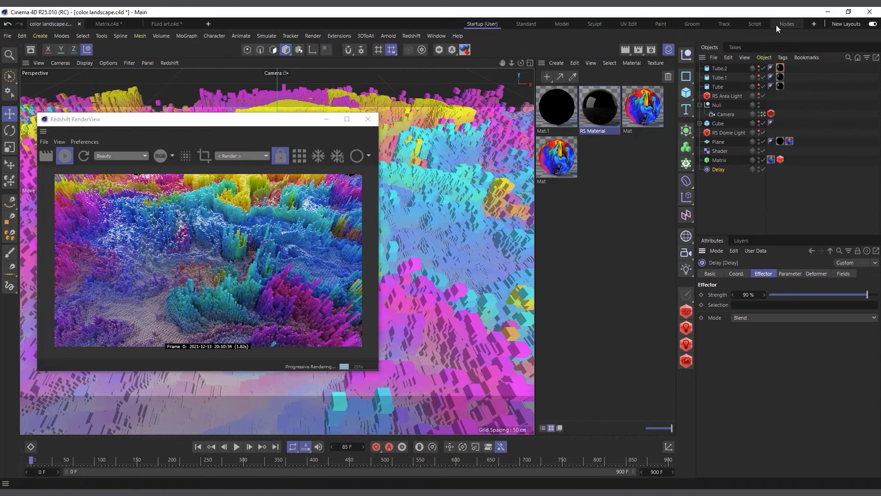
Step: Play back the rendered Color landscape 2 sequence in the Picture Viewer, stop it and close the viewer
{"action": "left_click", "coordinate": [435, 36]}
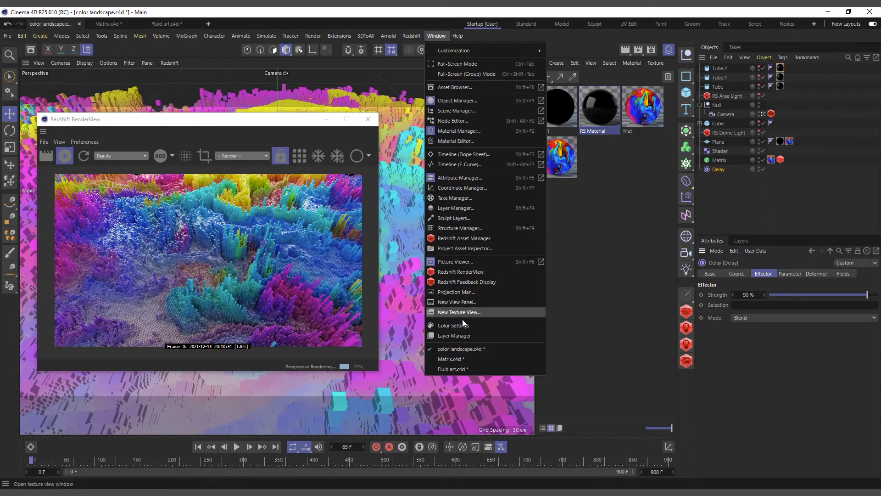
{"action": "left_click", "coordinate": [478, 266]}
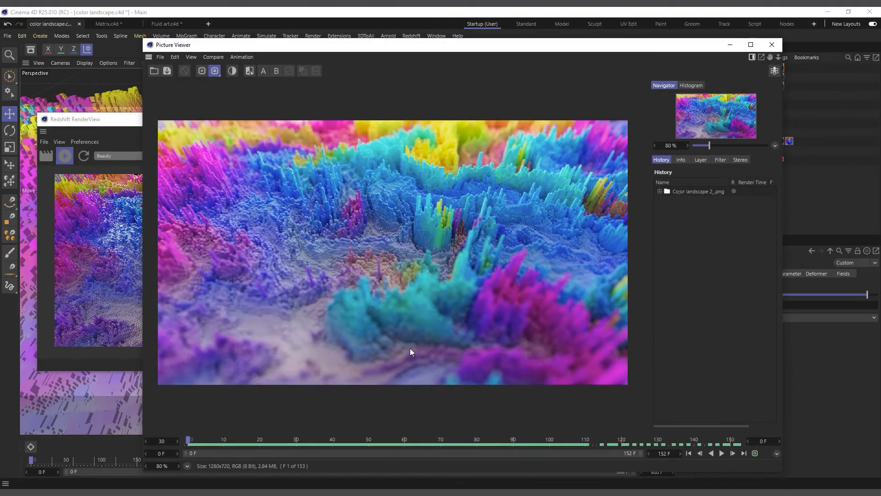
{"action": "left_click", "coordinate": [721, 453]}
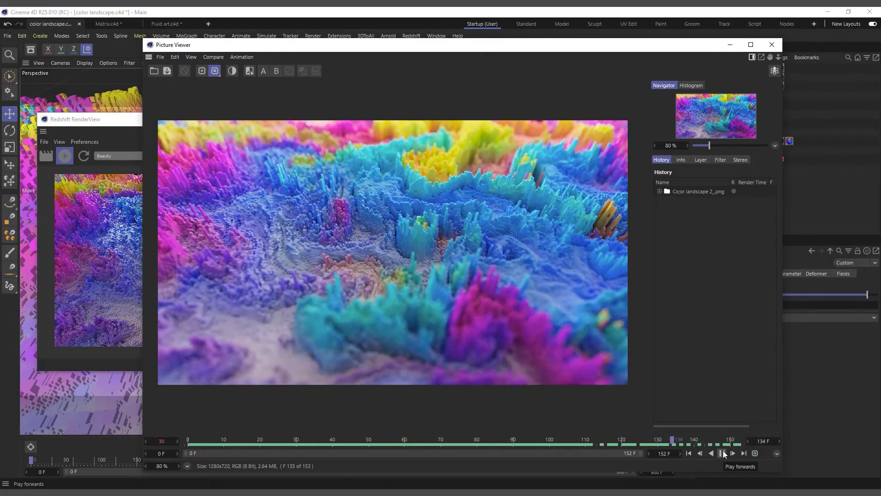
{"action": "left_click", "coordinate": [722, 453]}
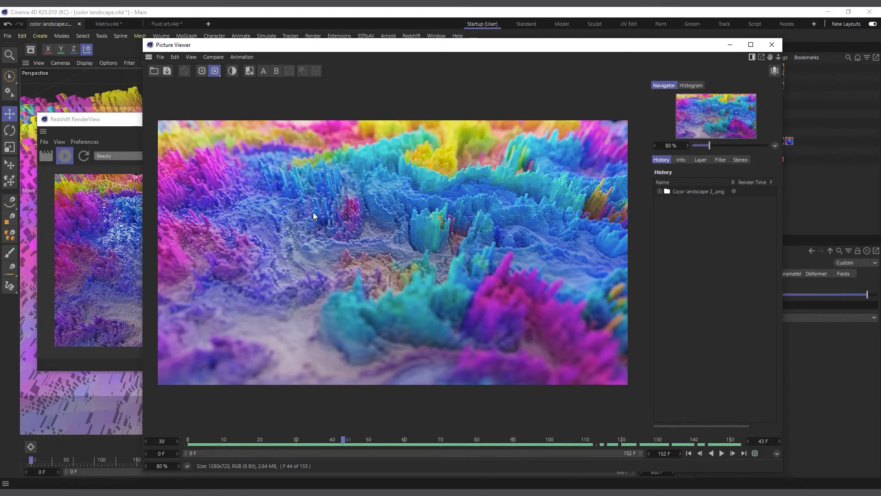
{"action": "left_click", "coordinate": [772, 45]}
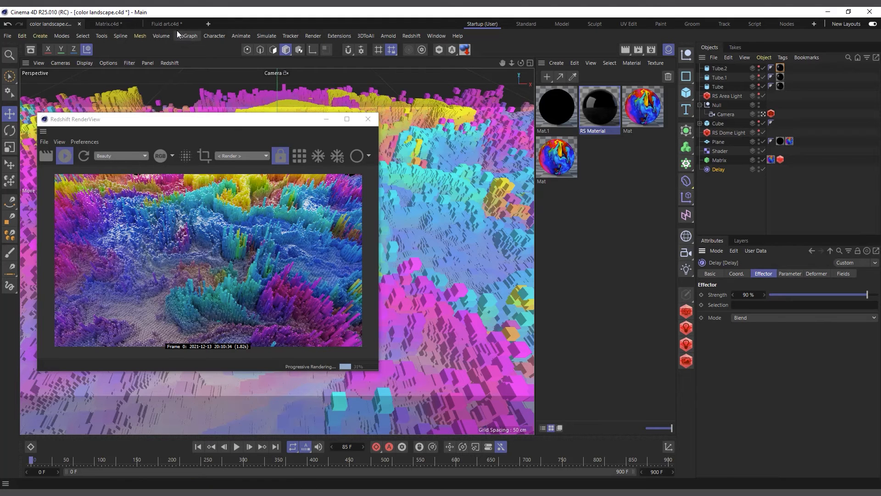
Step: Stop the interactive Redshift render, return to the Fluid art.c4d project and restart the render there
{"action": "left_click", "coordinate": [68, 158]}
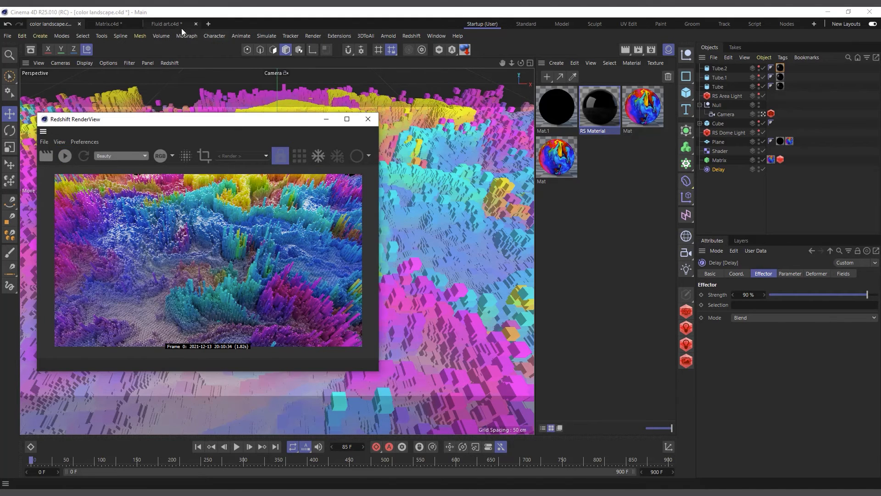
{"action": "left_click", "coordinate": [172, 23]}
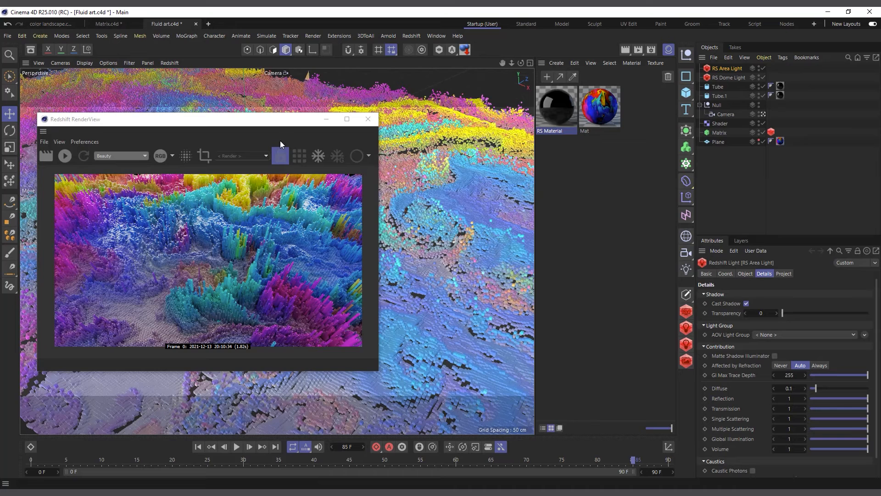
{"action": "left_click", "coordinate": [68, 159]}
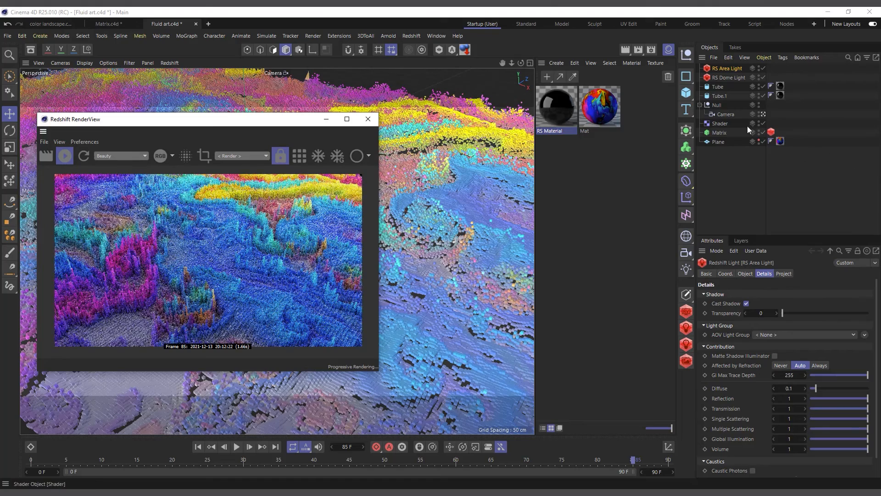
Step: Add a Redshift Camera tag to the Camera inside the Null
{"action": "right_click", "coordinate": [734, 114]}
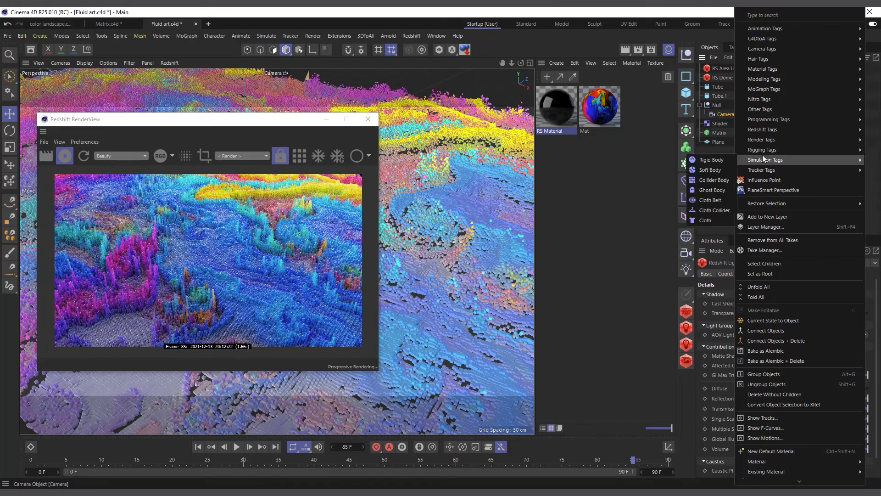
{"action": "mouse_move", "coordinate": [769, 132]}
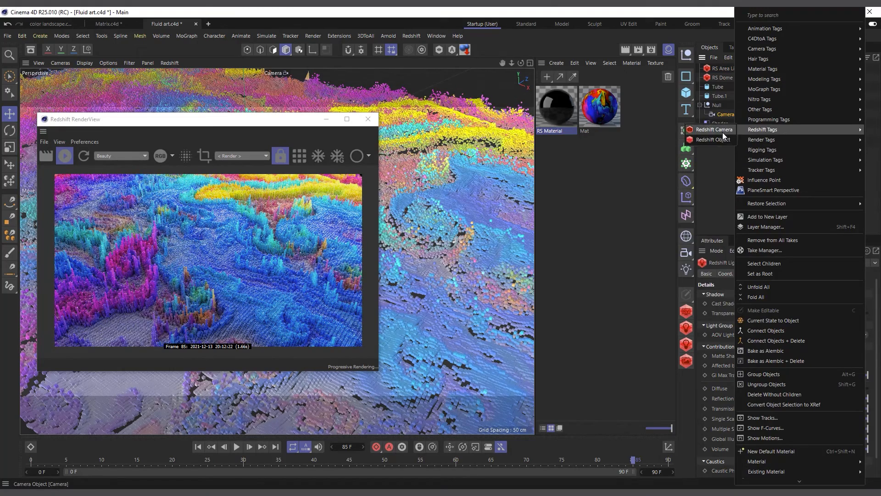
{"action": "left_click", "coordinate": [723, 132]}
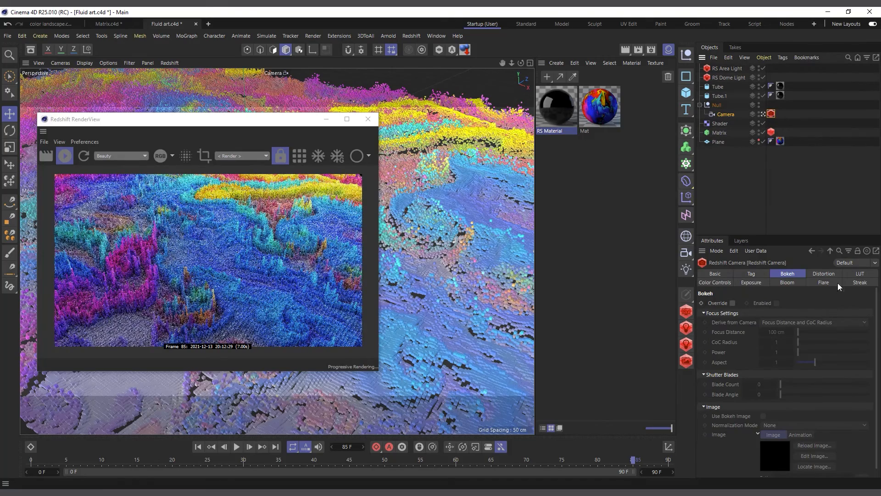
Step: Override and enable Bokeh on the Redshift Camera tag, deriving only the Focus Distance from the camera
{"action": "left_click", "coordinate": [781, 273]}
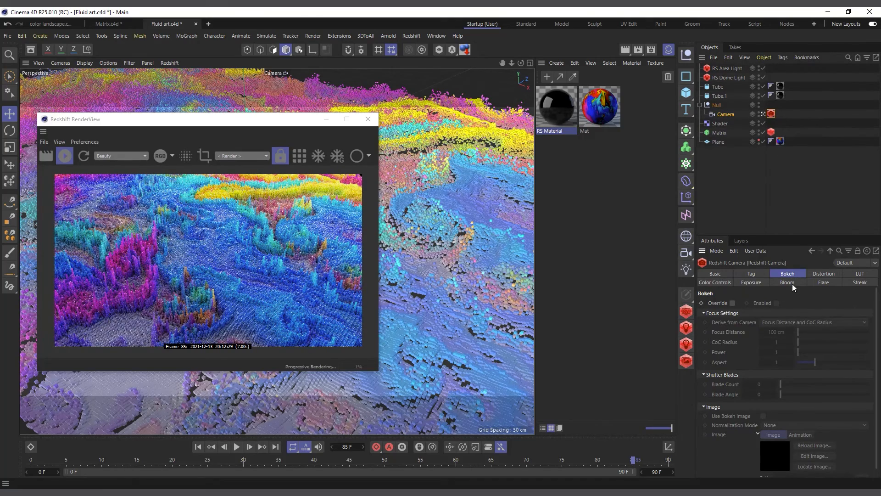
{"action": "left_click", "coordinate": [732, 303]}
{"action": "left_click", "coordinate": [777, 303]}
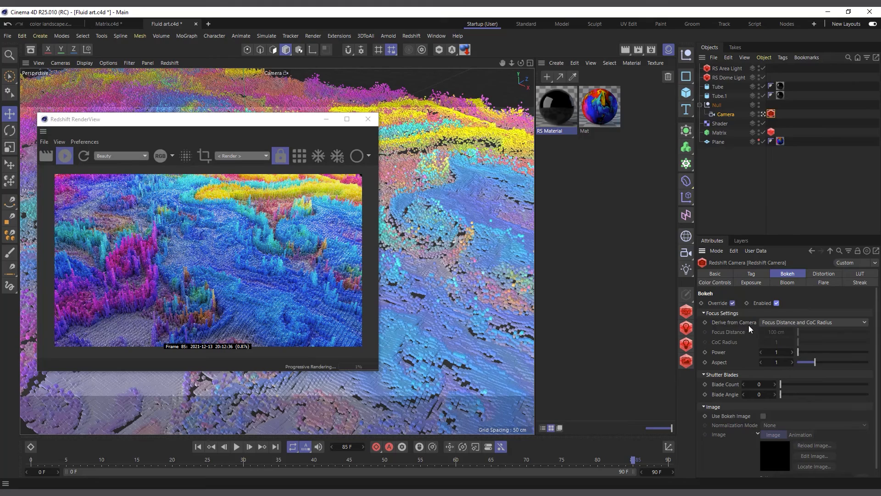
{"action": "left_click", "coordinate": [791, 323]}
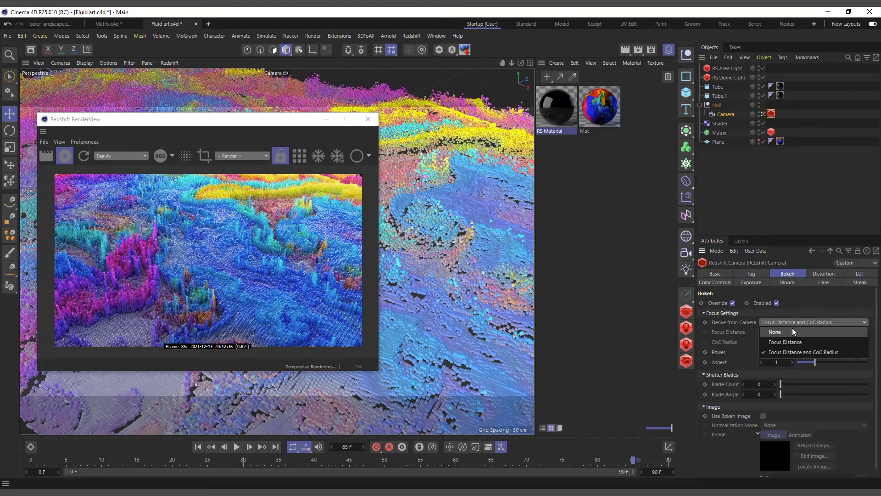
{"action": "left_click", "coordinate": [792, 341]}
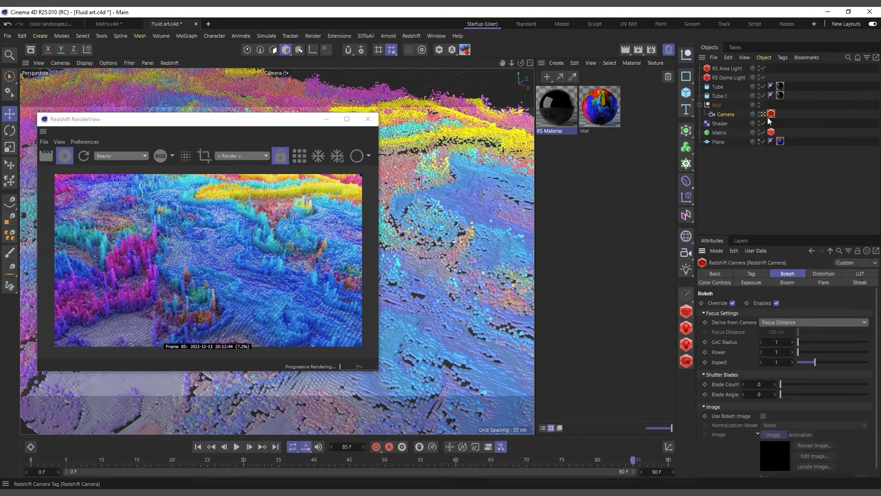
Step: Set the Camera's Focus Distance to 600 cm
{"action": "left_click", "coordinate": [727, 114]}
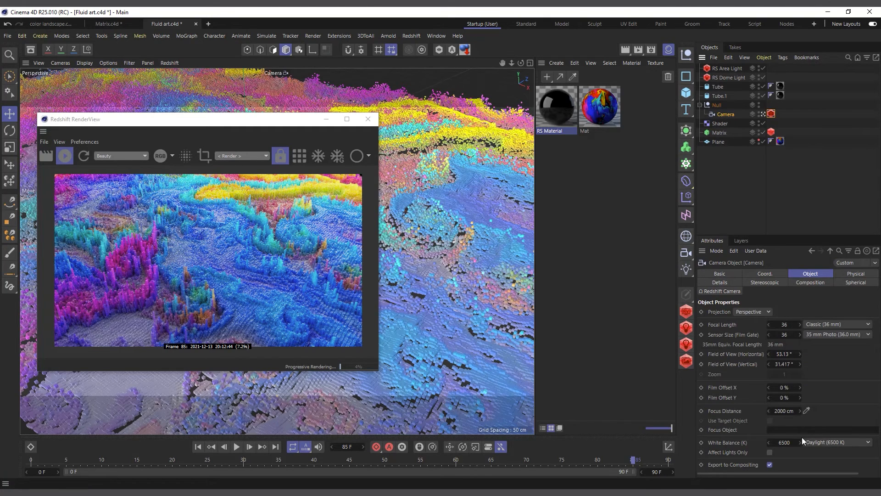
{"action": "left_click", "coordinate": [764, 273]}
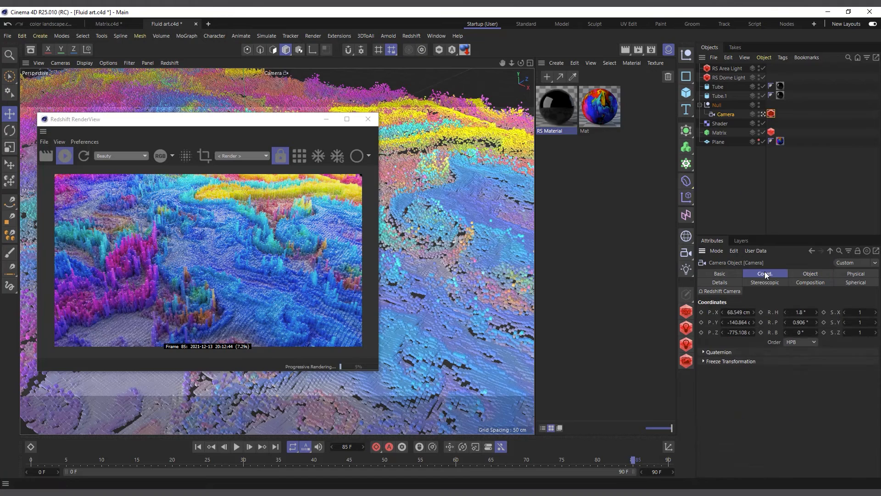
{"action": "left_click", "coordinate": [810, 273]}
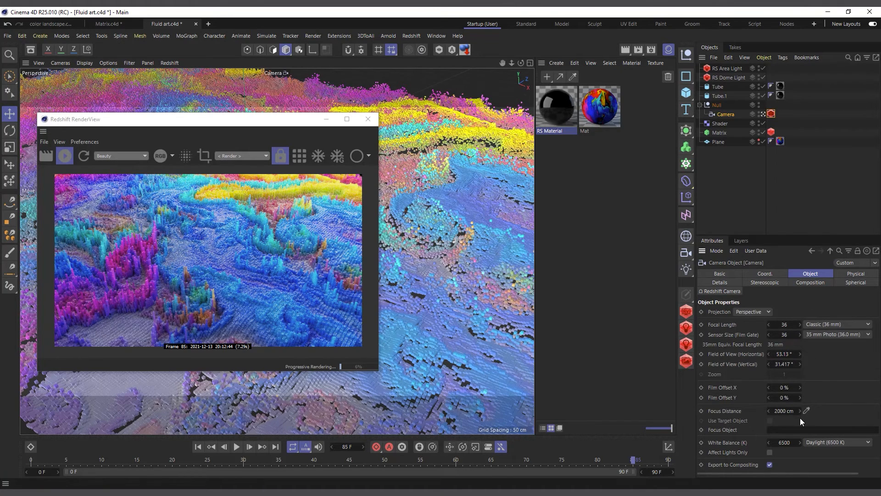
{"action": "left_click", "coordinate": [780, 409]}
{"action": "type", "text": "600"}
{"action": "key", "text": "Return"}
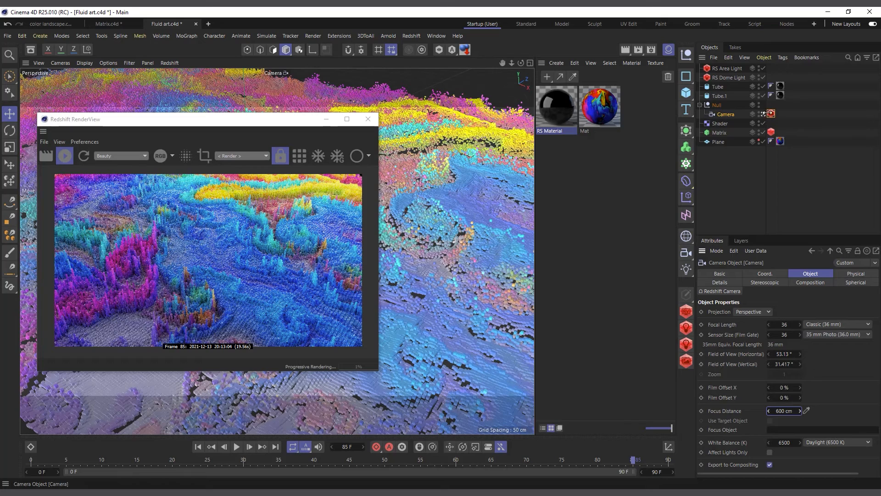
Step: Set the CoC Radius in the Redshift Camera tag's Bokeh settings to 5
{"action": "left_click", "coordinate": [771, 114]}
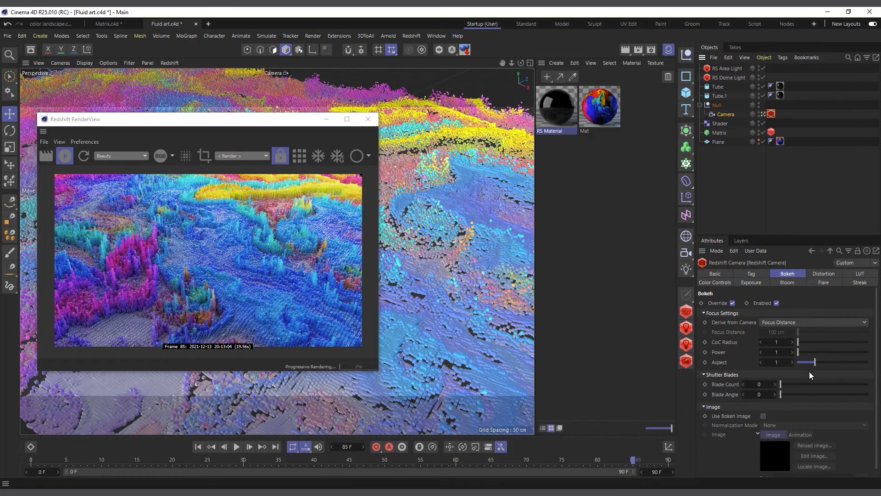
{"action": "left_click", "coordinate": [776, 342]}
{"action": "type", "text": "5"}
{"action": "key", "text": "Return"}
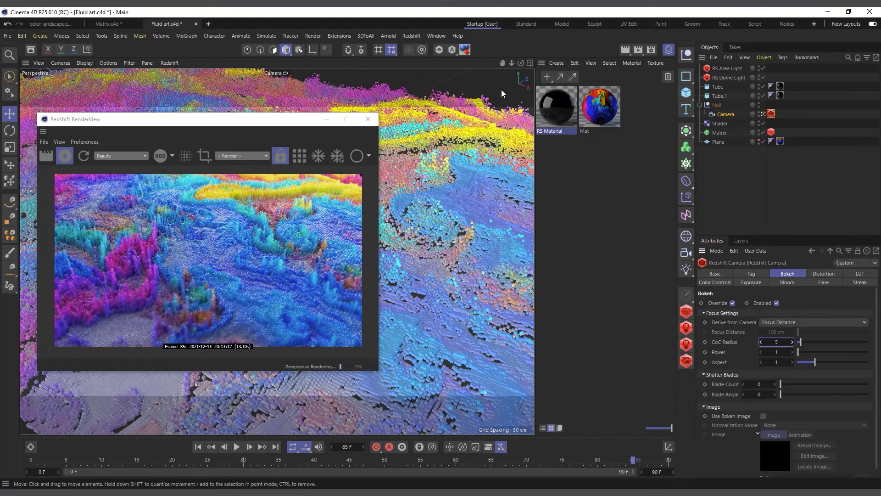
Step: Disable Global Illumination in the Redshift render settings and close them to compare the preview without it
{"action": "left_click", "coordinate": [651, 49]}
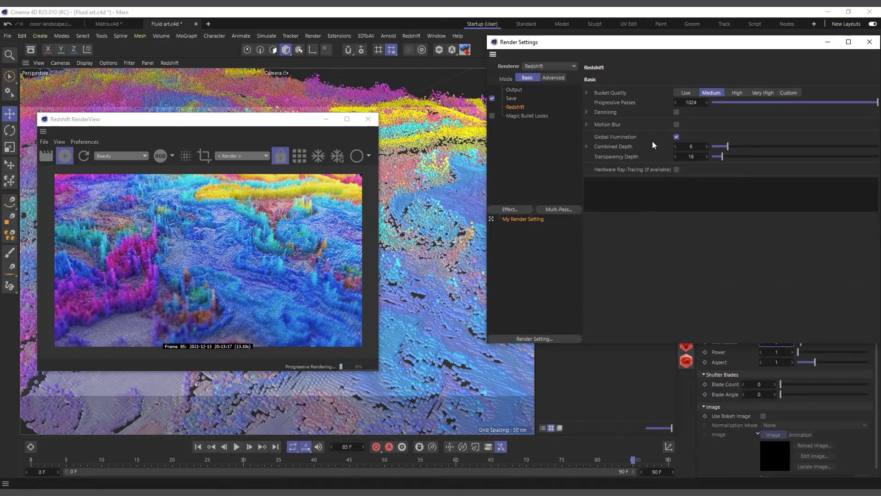
{"action": "left_click", "coordinate": [676, 137]}
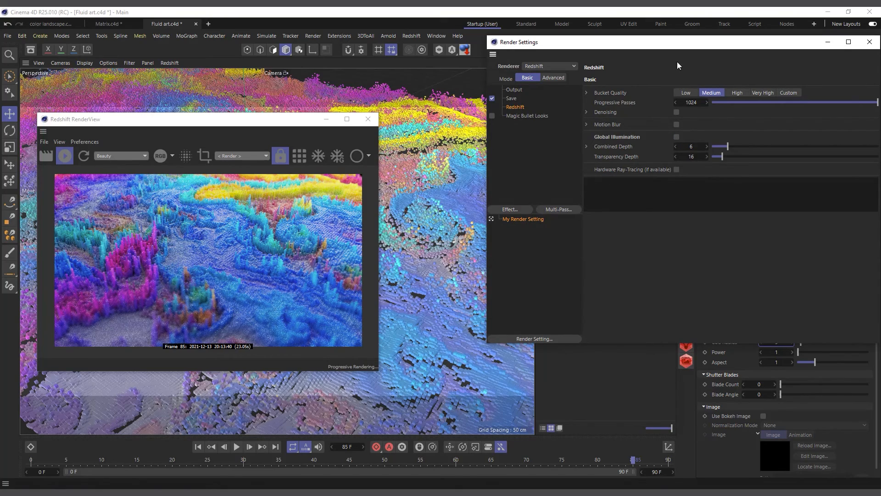
{"action": "left_click_drag", "start_coordinate": [689, 48], "coordinate": [453, 39]}
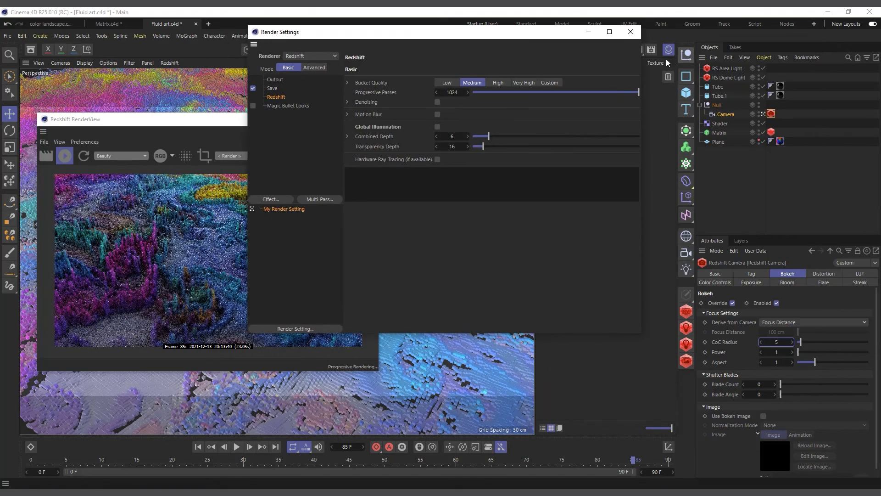
{"action": "left_click", "coordinate": [631, 31]}
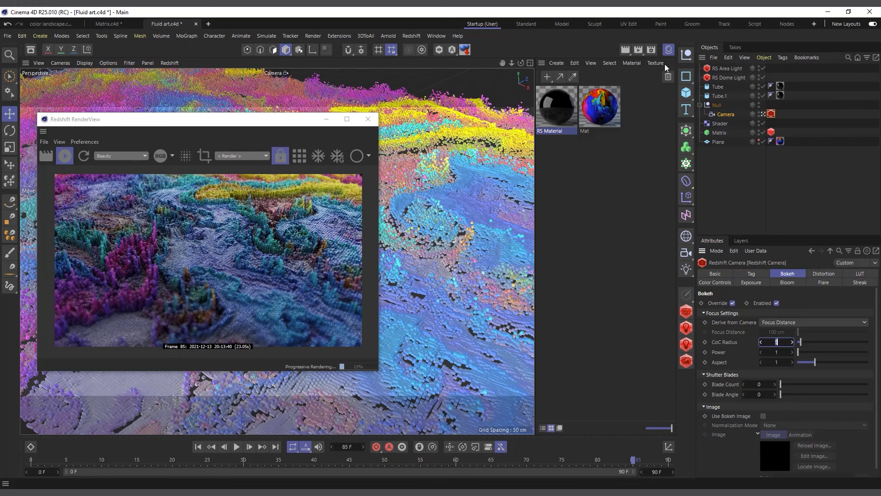
Step: Re-enable Global Illumination in the Redshift render settings and close the settings window
{"action": "left_click", "coordinate": [650, 49]}
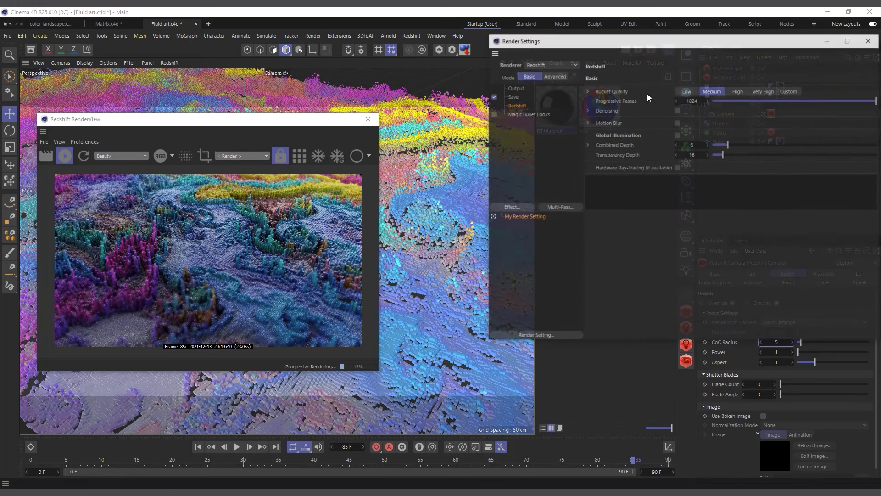
{"action": "left_click", "coordinate": [677, 135]}
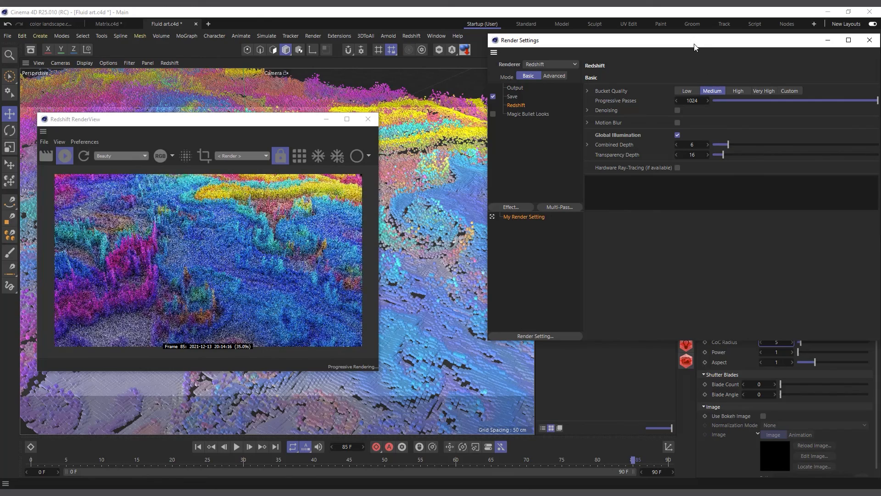
{"action": "left_click_drag", "start_coordinate": [656, 43], "coordinate": [421, 38]}
{"action": "left_click", "coordinate": [634, 35]}
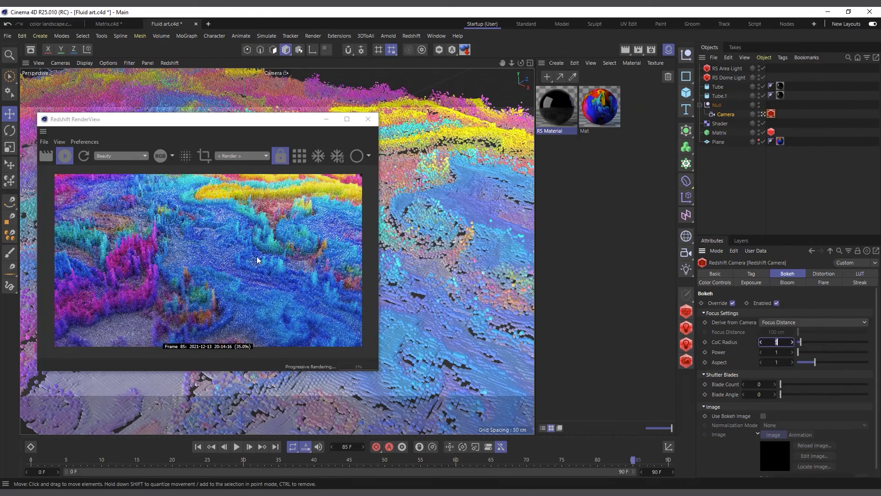